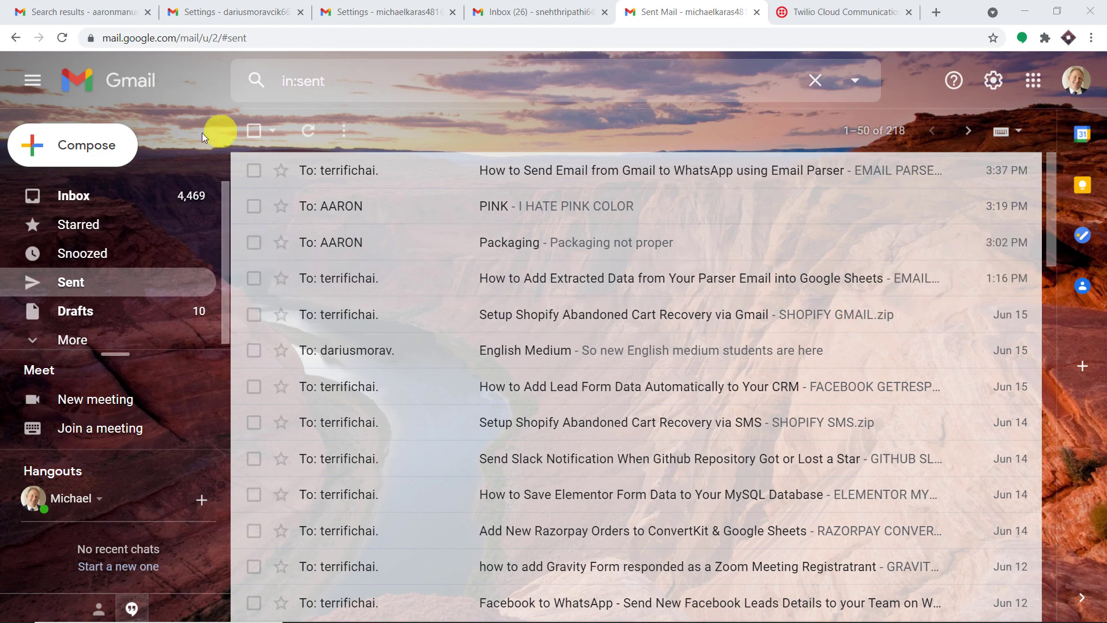
# Step: Draft a new email to the suggested contact with the subject "Fan" and the body "Fan is not working"
pyautogui.click(35, 144)
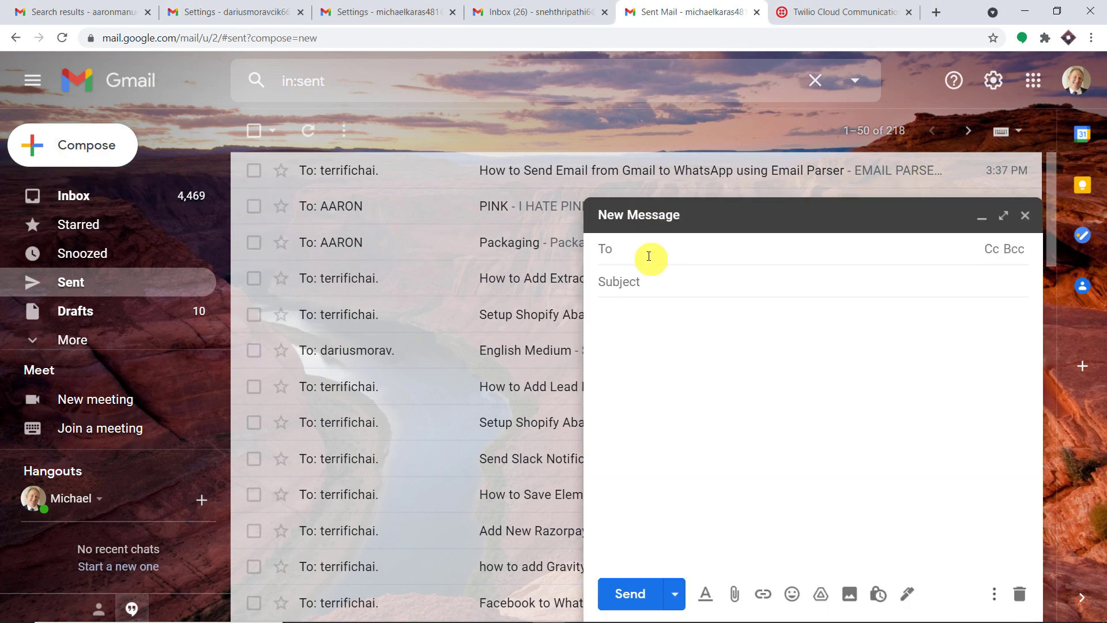
pyautogui.write('aa')
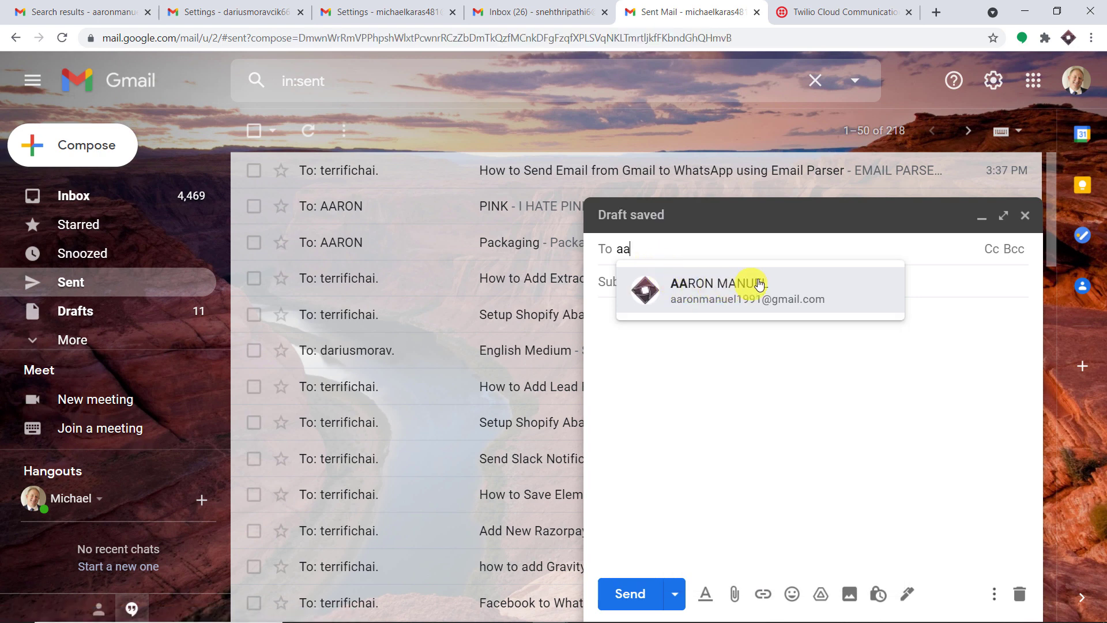
pyautogui.moveTo(773, 284)
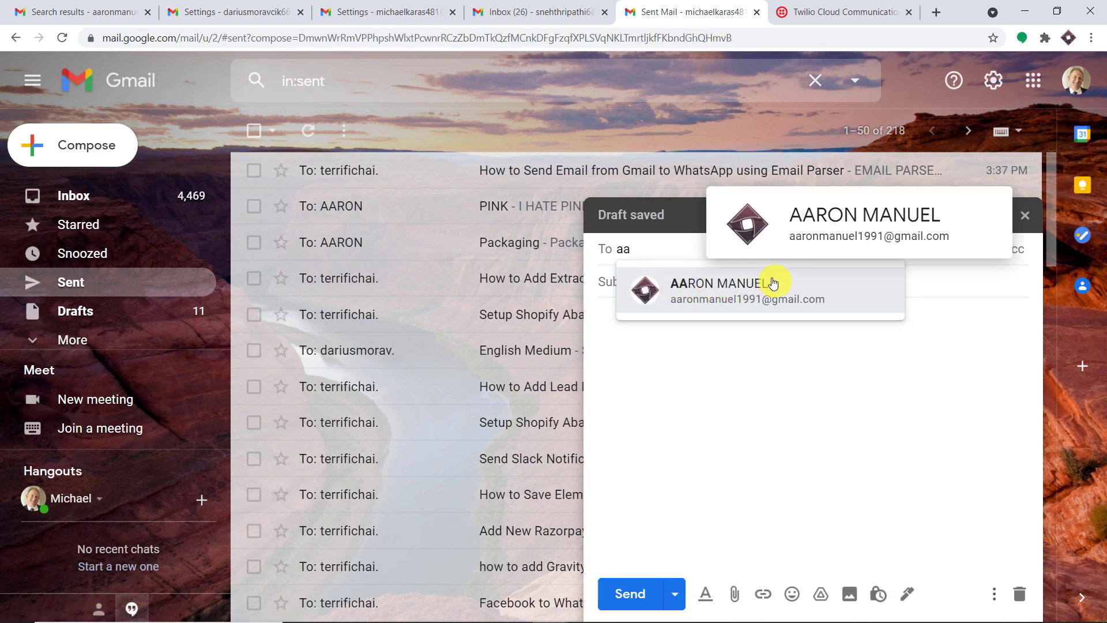
pyautogui.click(812, 302)
pyautogui.click(667, 286)
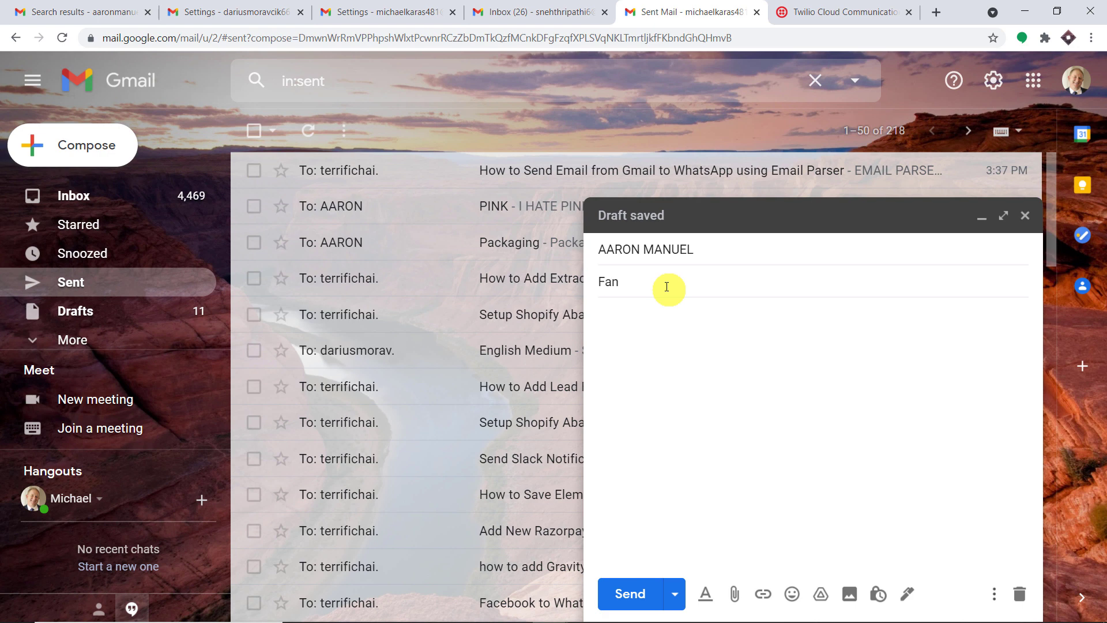
pyautogui.click(661, 313)
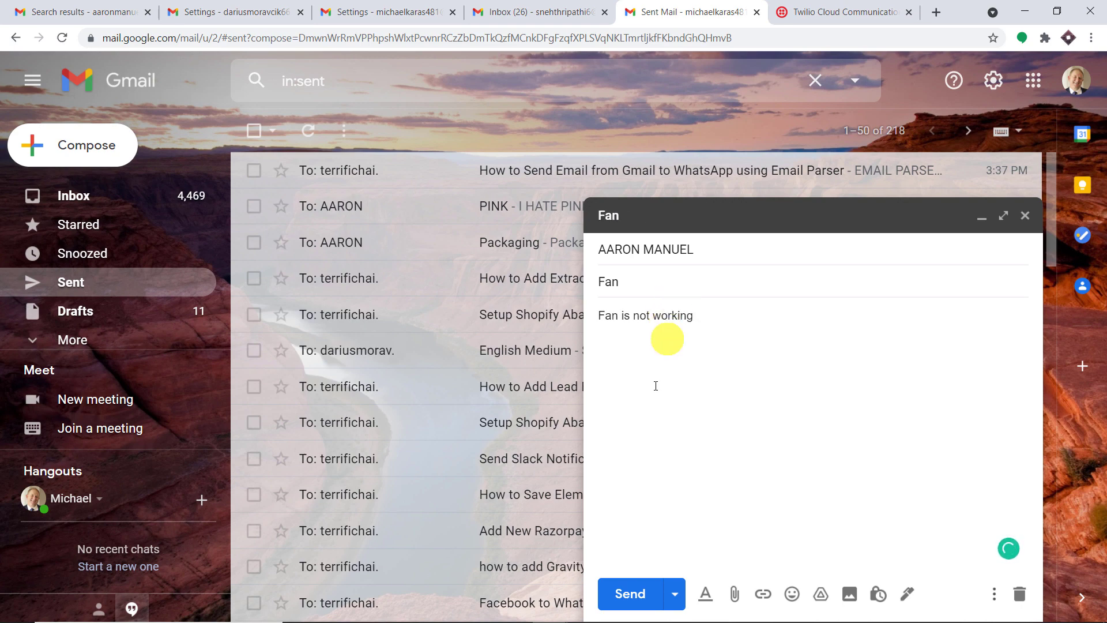
# Step: Check which account the "Fan" email is being sent from and send it
pyautogui.click(1079, 86)
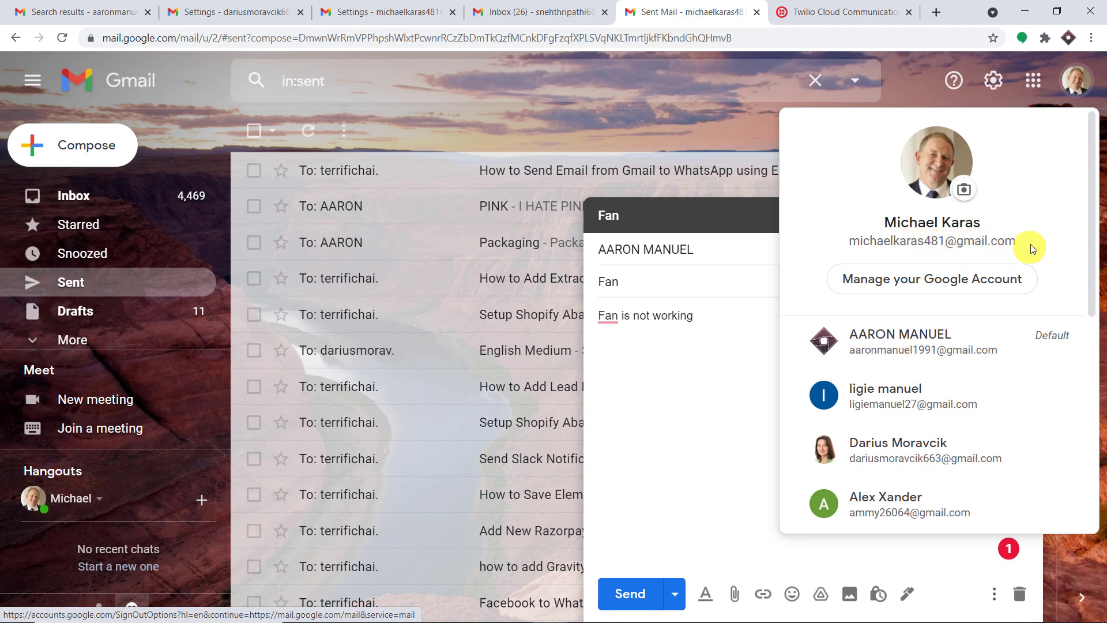
pyautogui.click(911, 74)
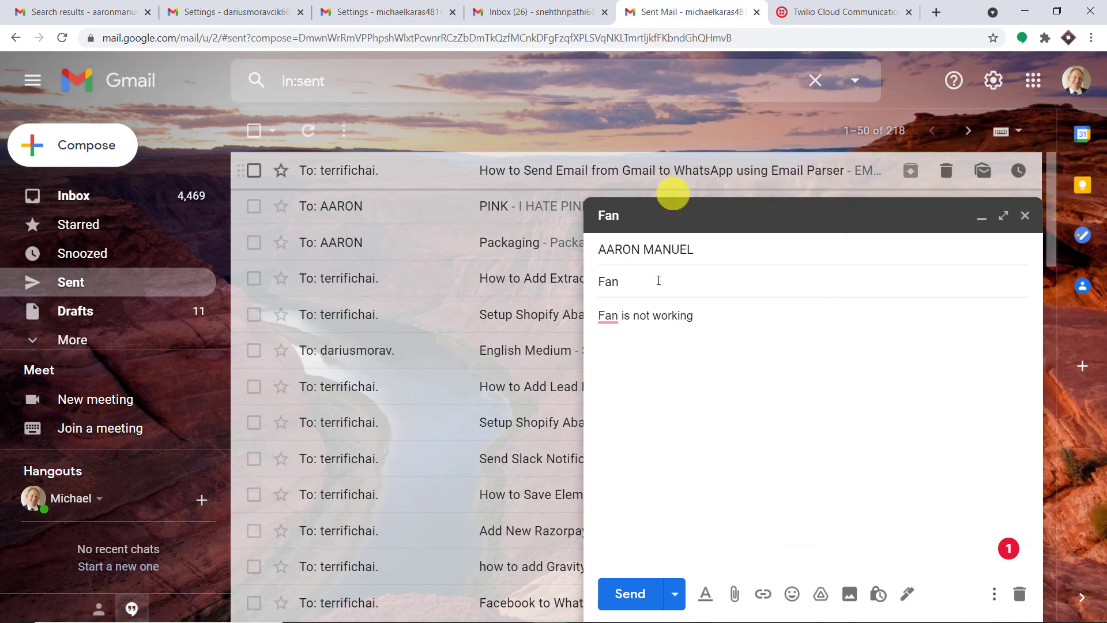
pyautogui.click(640, 594)
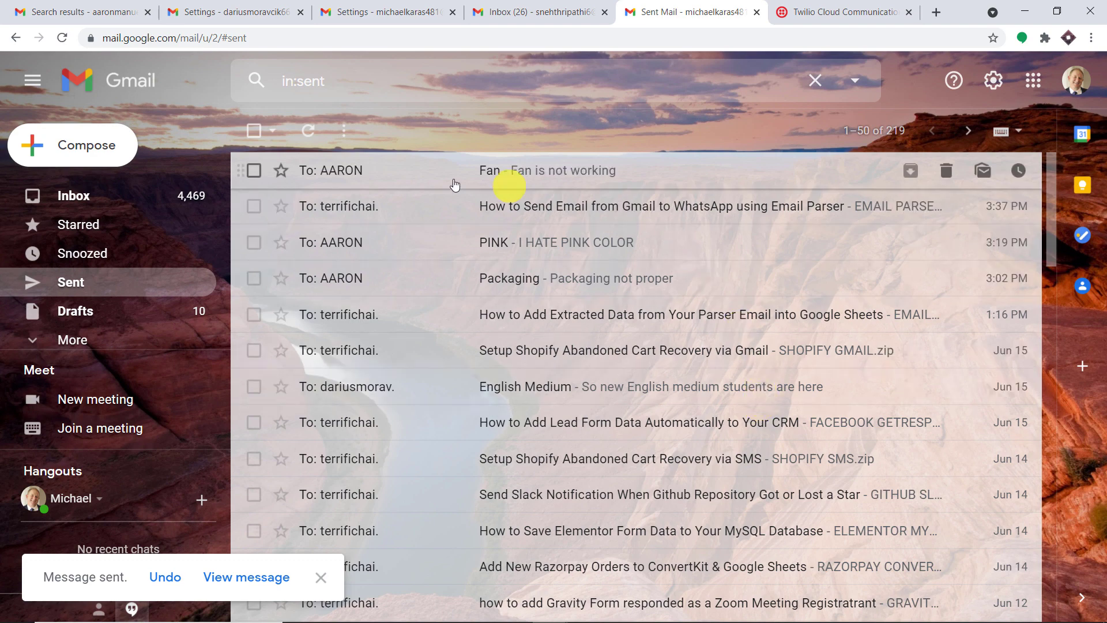
# Step: Reload the recipient's mailbox and open the newly received "Fan" email
pyautogui.click(95, 5)
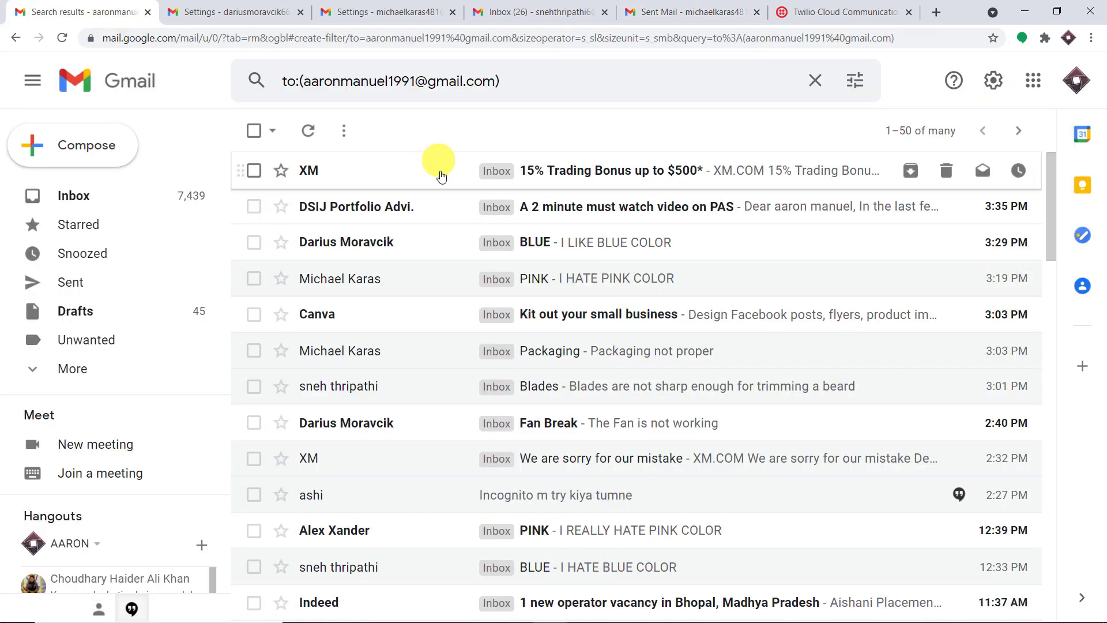
pyautogui.click(64, 35)
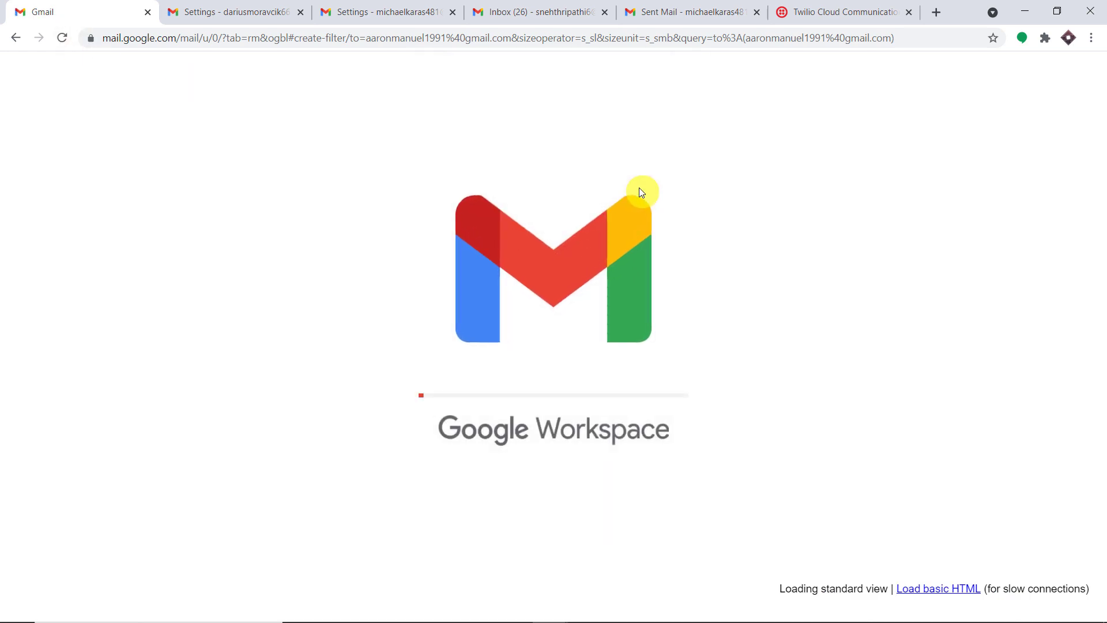
pyautogui.click(906, 102)
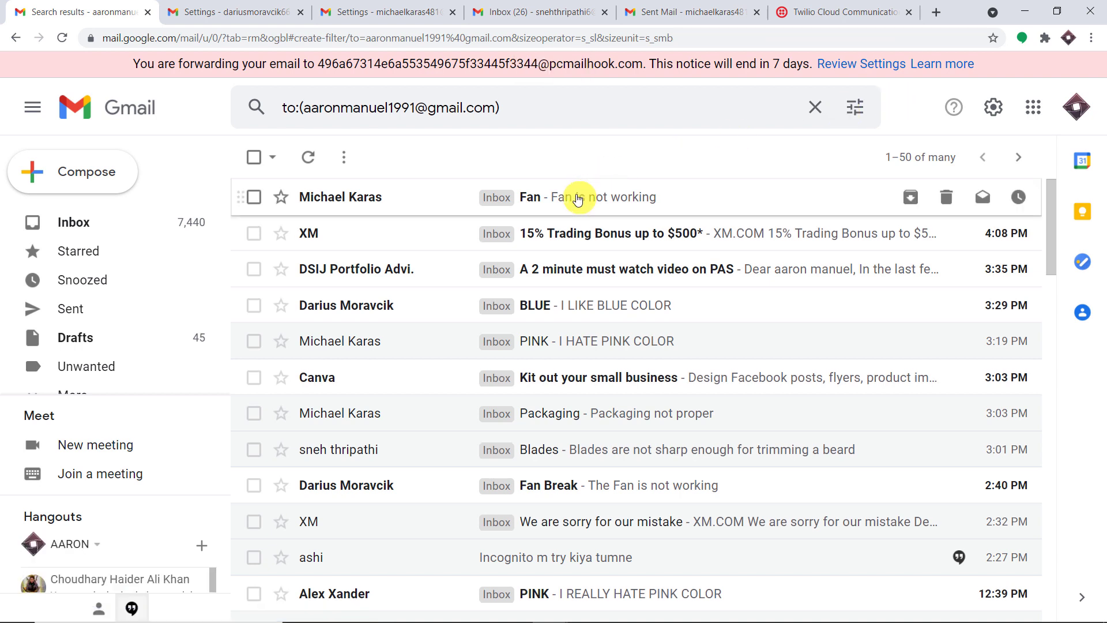
pyautogui.click(578, 200)
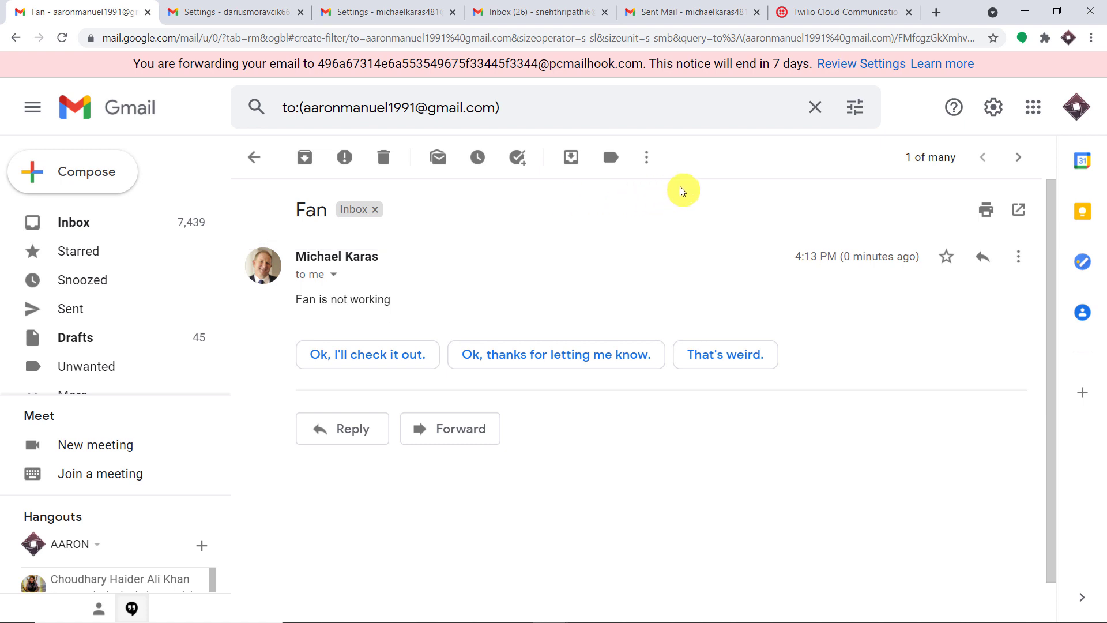
# Step: Switch to the mirrored phone screen, read the SMS notification about the "Fan" email, and minimize the window
pyautogui.hotkey('alt', 'Tab')
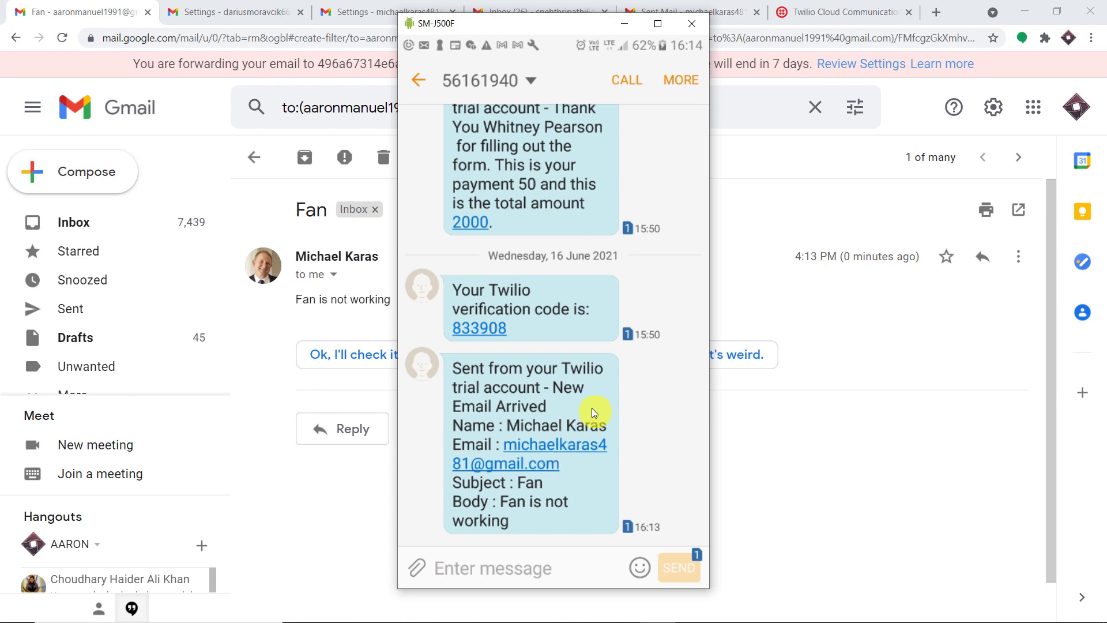
pyautogui.click(624, 24)
# Step: Switch to the second sender's open Gmail inbox and check its account details
pyautogui.click(646, 13)
pyautogui.click(496, 14)
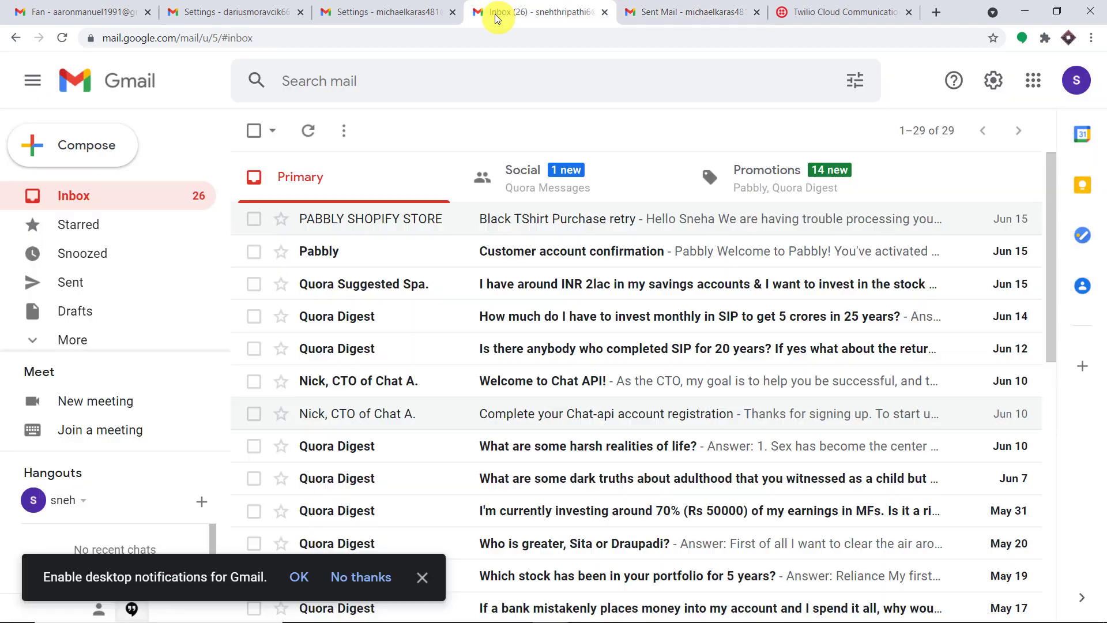
pyautogui.click(1076, 80)
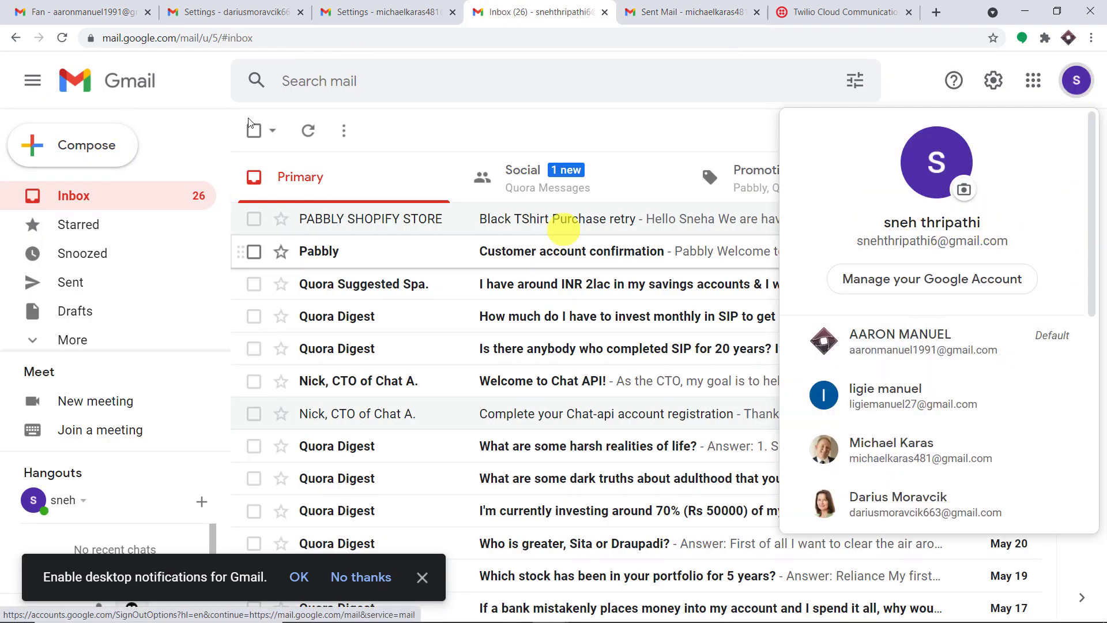
# Step: Draft a new email to the suggested address with the subject "Processor" and the body "Processor is stuck"
pyautogui.click(89, 149)
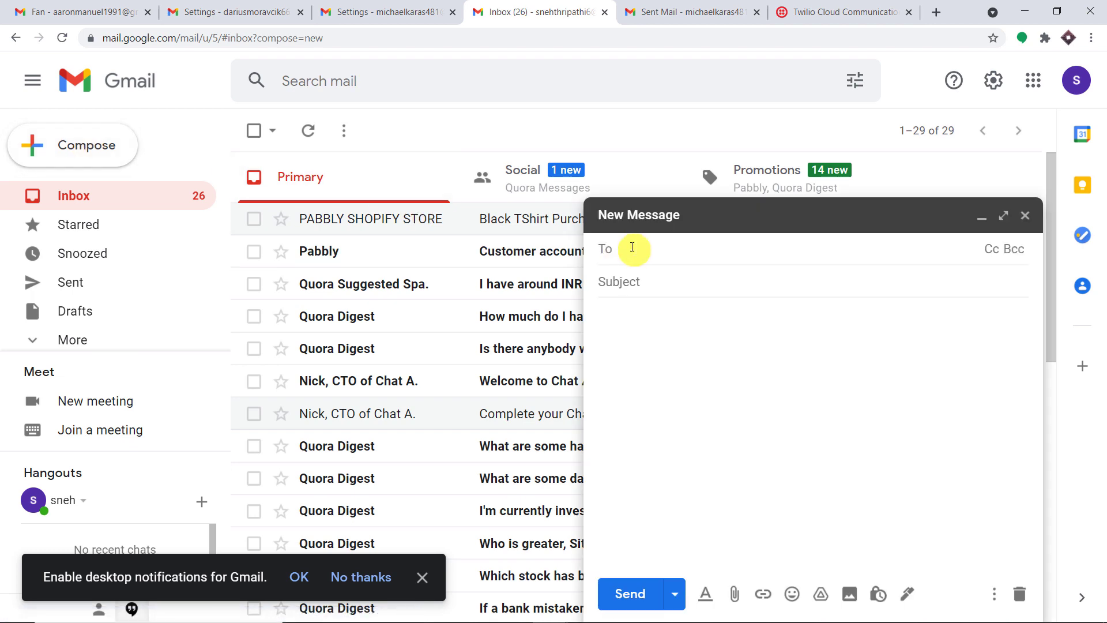
pyautogui.write('aa')
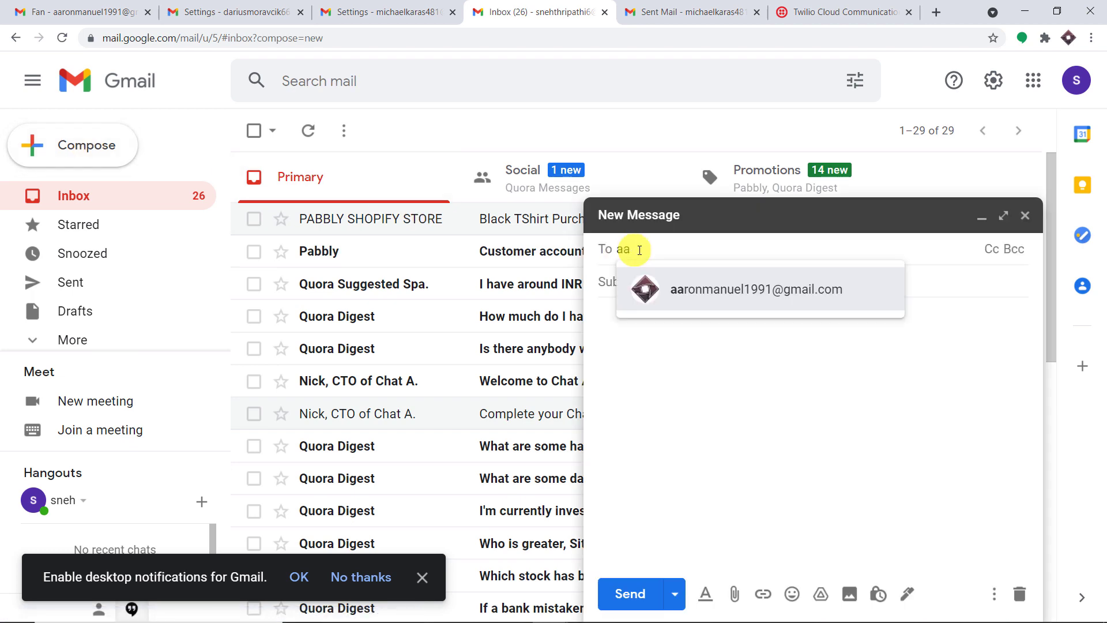
pyautogui.click(692, 289)
pyautogui.click(651, 281)
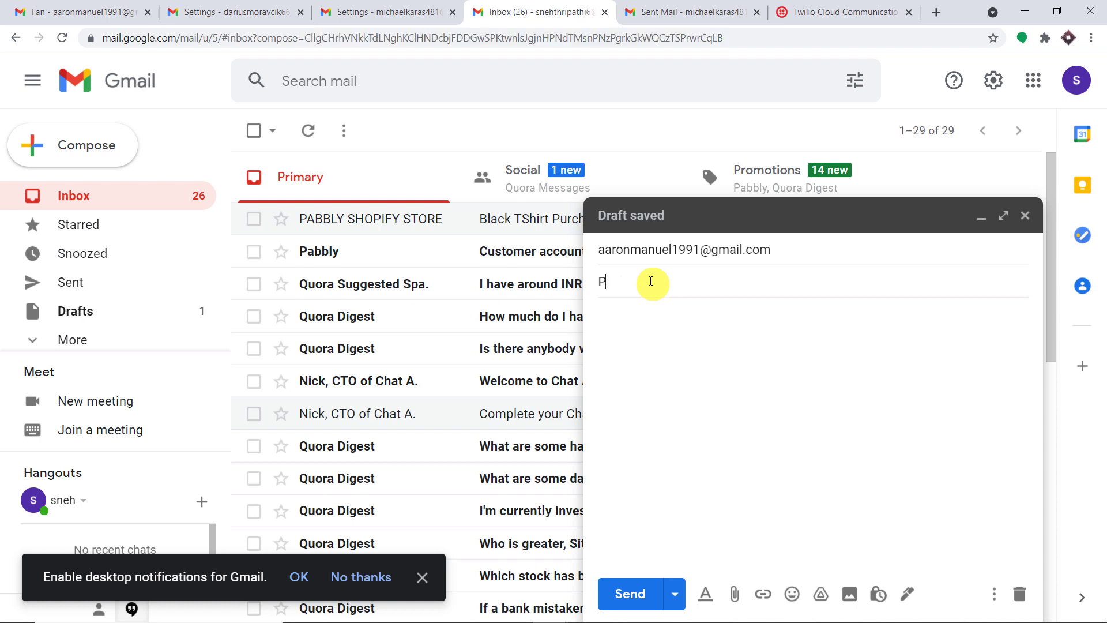
pyautogui.write('Process')
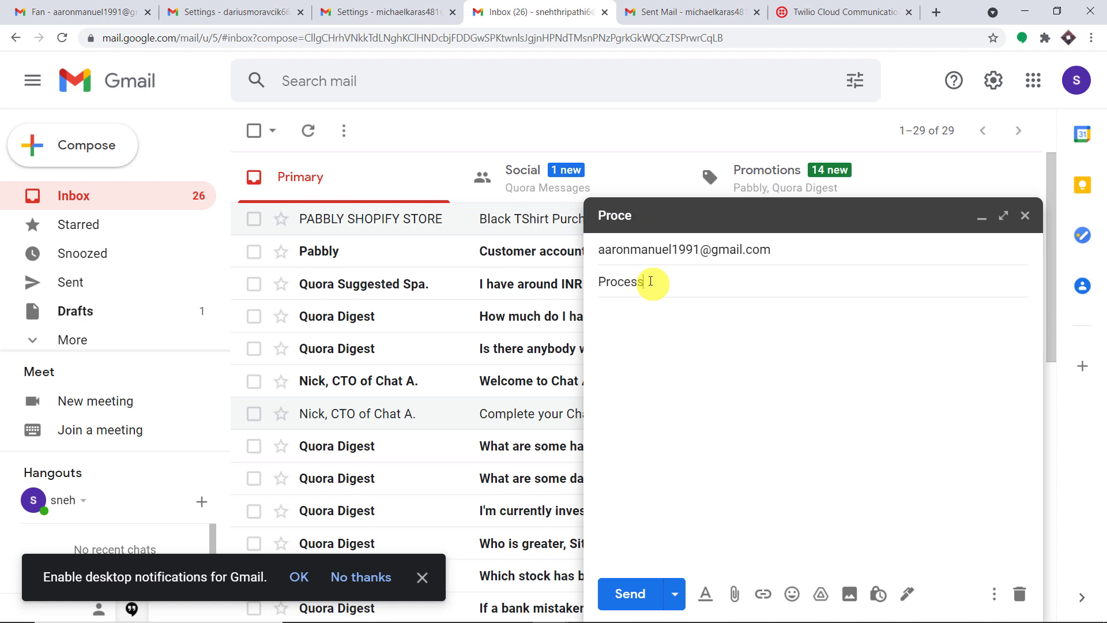
pyautogui.write('or')
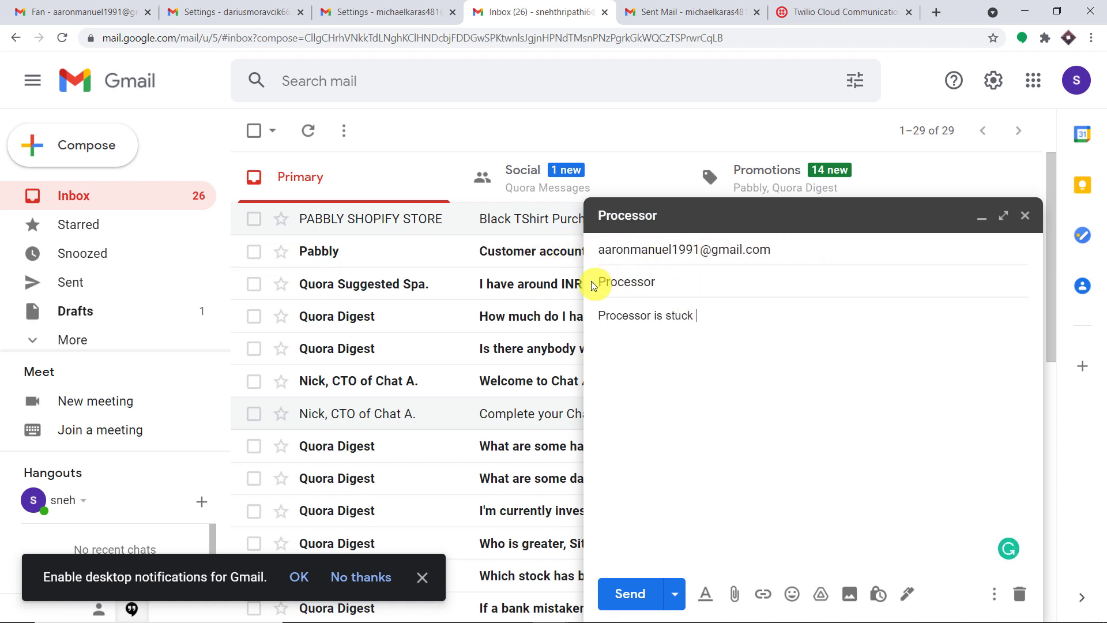
# Step: Review the "Processor" email's subject, body and sending account, and send it
pyautogui.moveTo(660, 283); pyautogui.dragTo(570, 286)
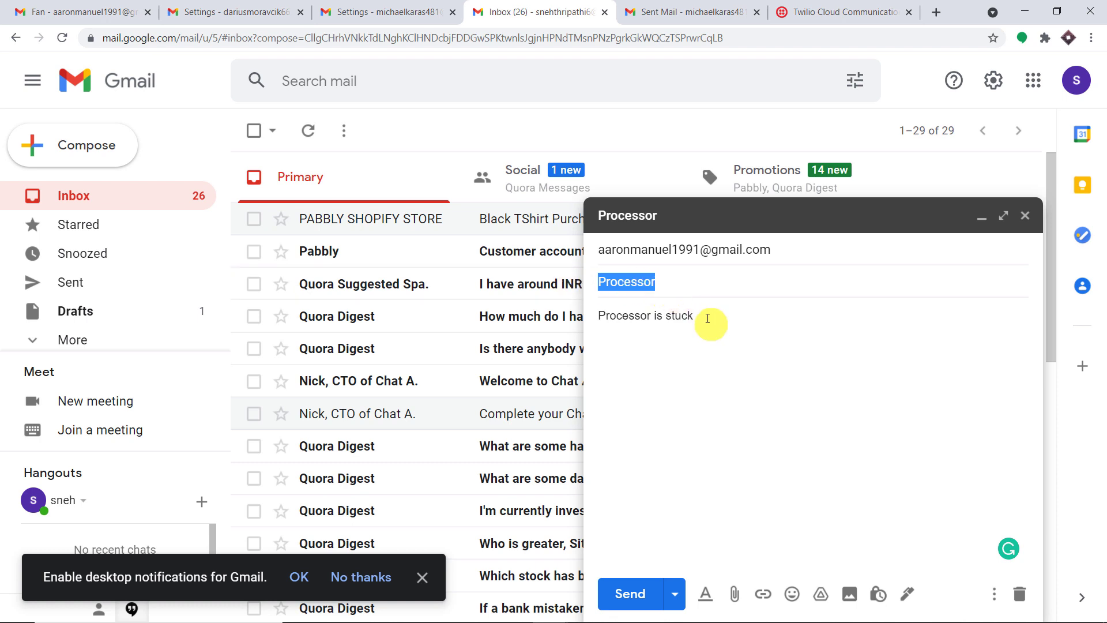
pyautogui.moveTo(707, 317); pyautogui.dragTo(600, 316)
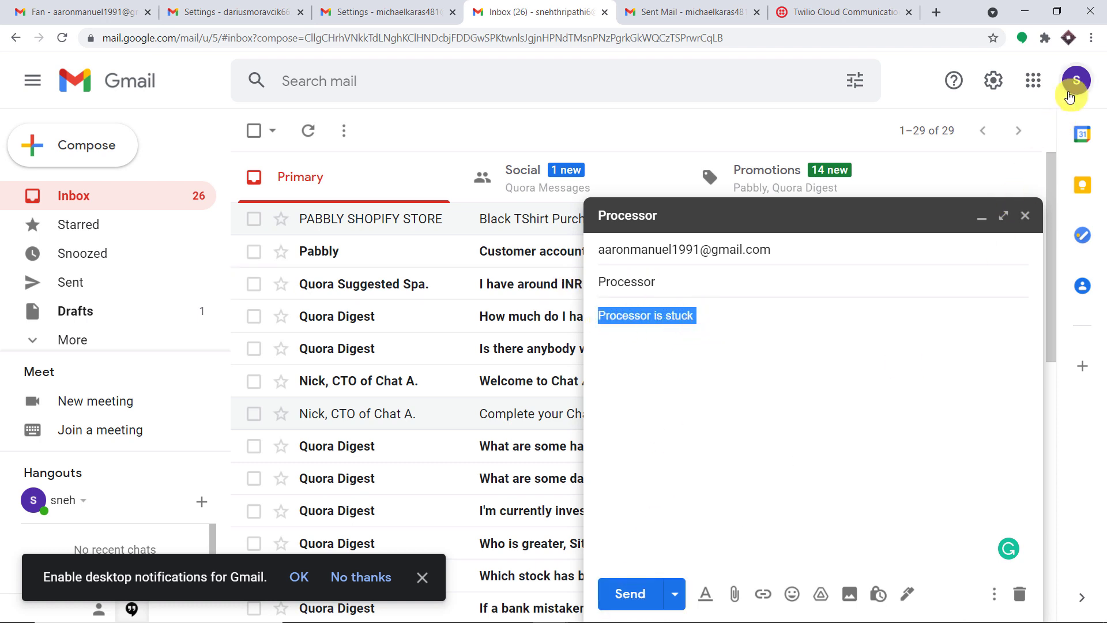
pyautogui.click(1071, 92)
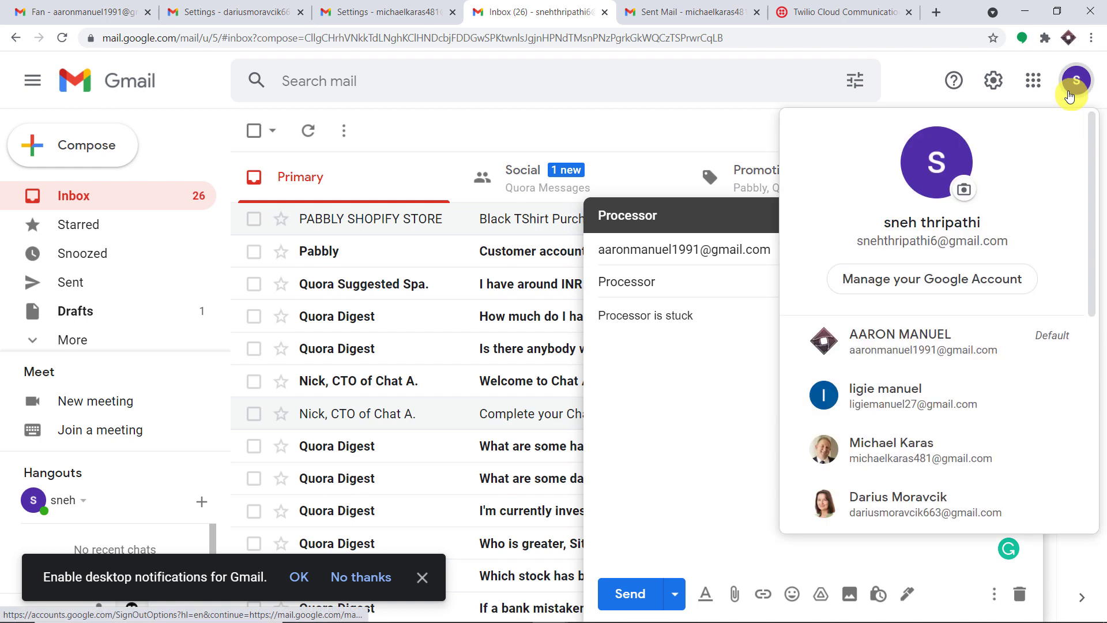
pyautogui.click(910, 76)
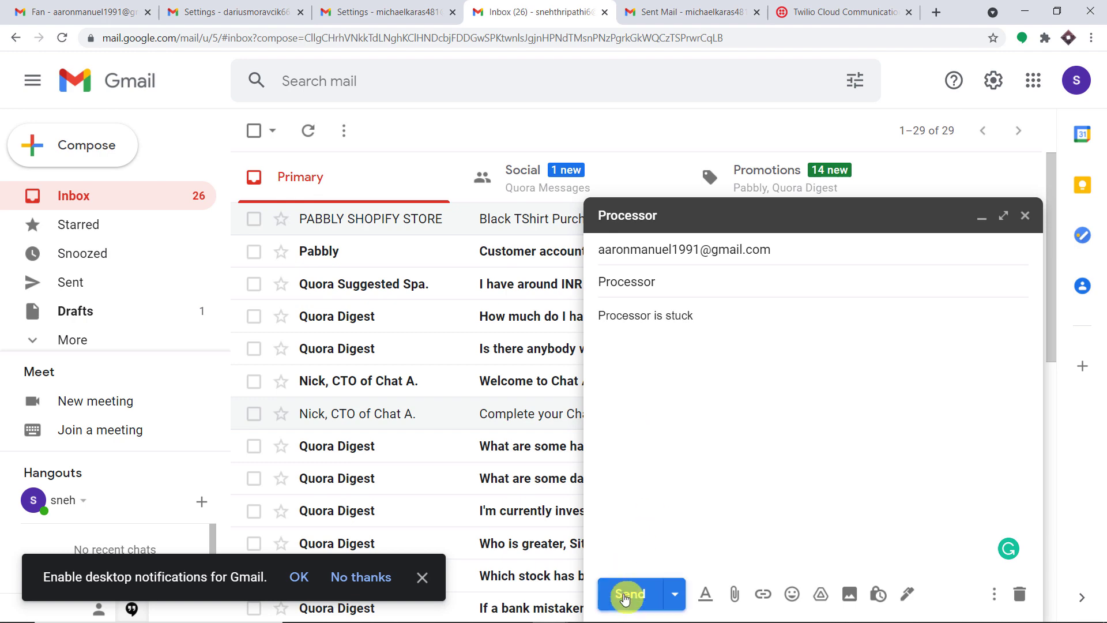
pyautogui.click(624, 597)
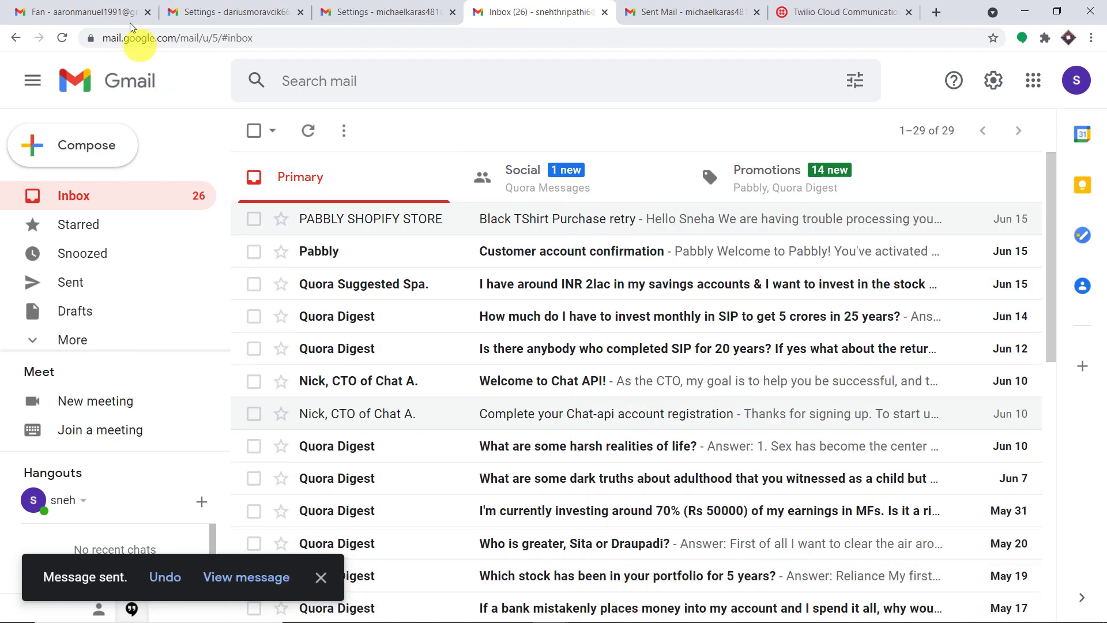
# Step: Reload the recipient's message list and open the new "Processor" email to review its body and subject
pyautogui.click(118, 12)
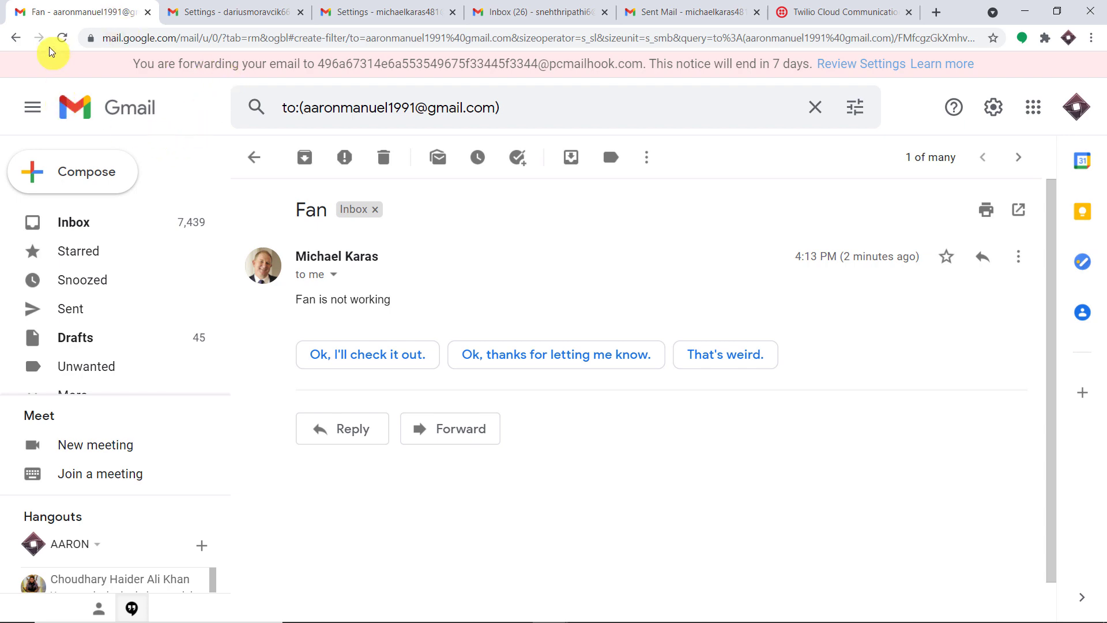
pyautogui.click(17, 42)
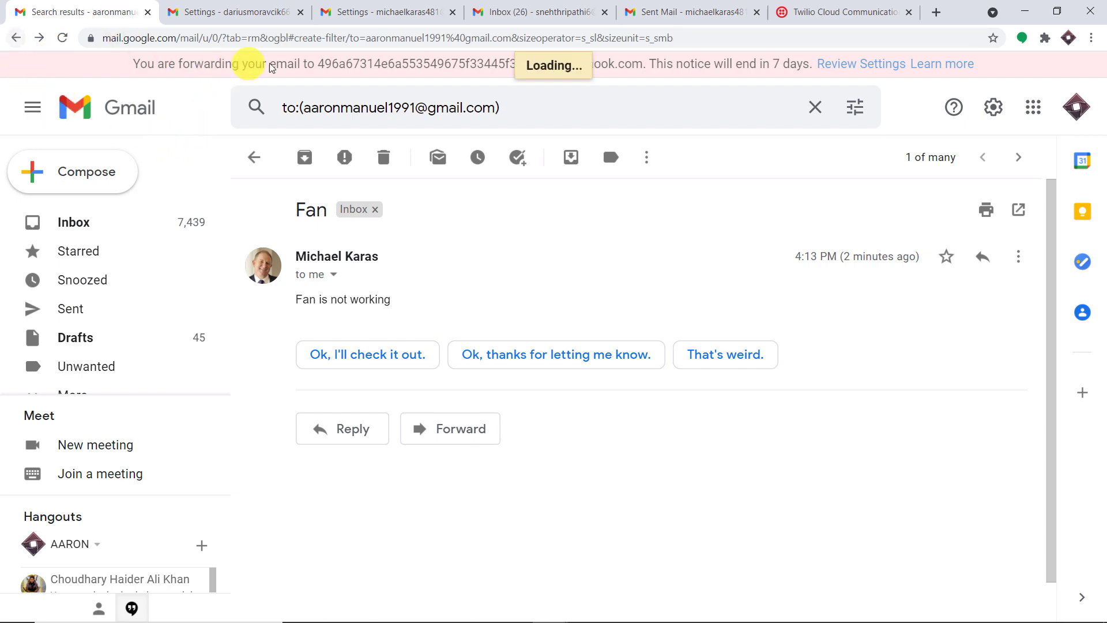
pyautogui.click(64, 38)
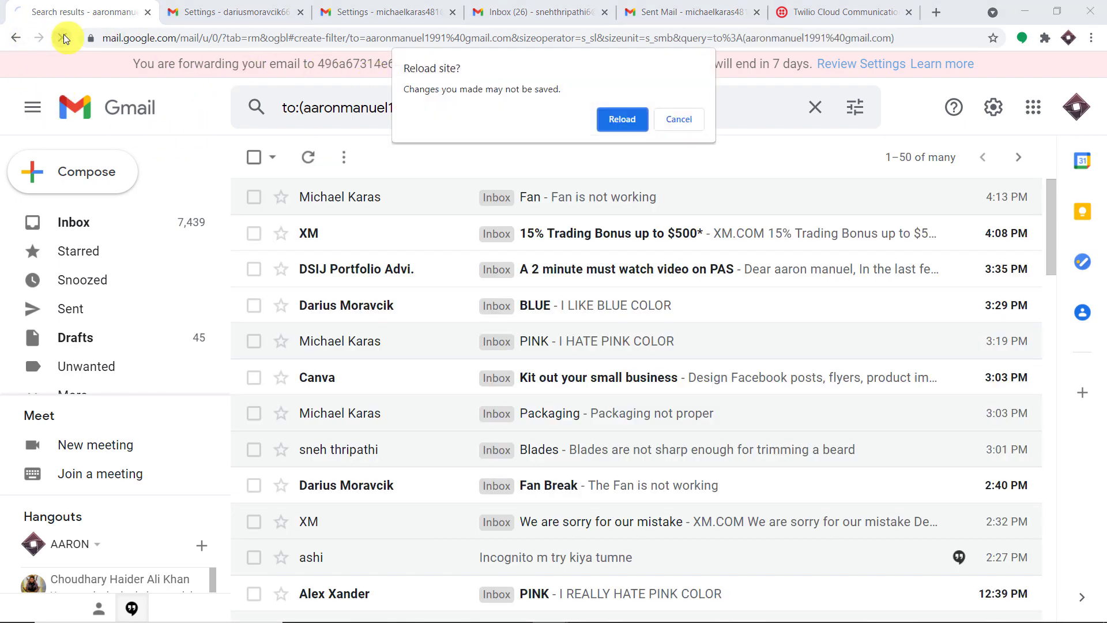
pyautogui.click(610, 120)
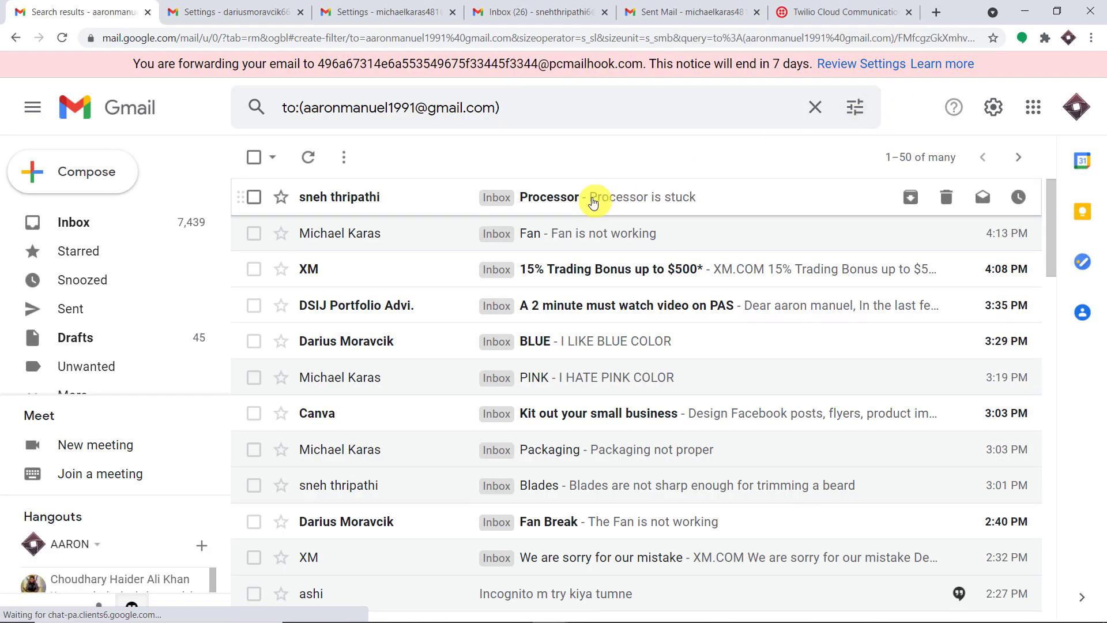
pyautogui.click(594, 199)
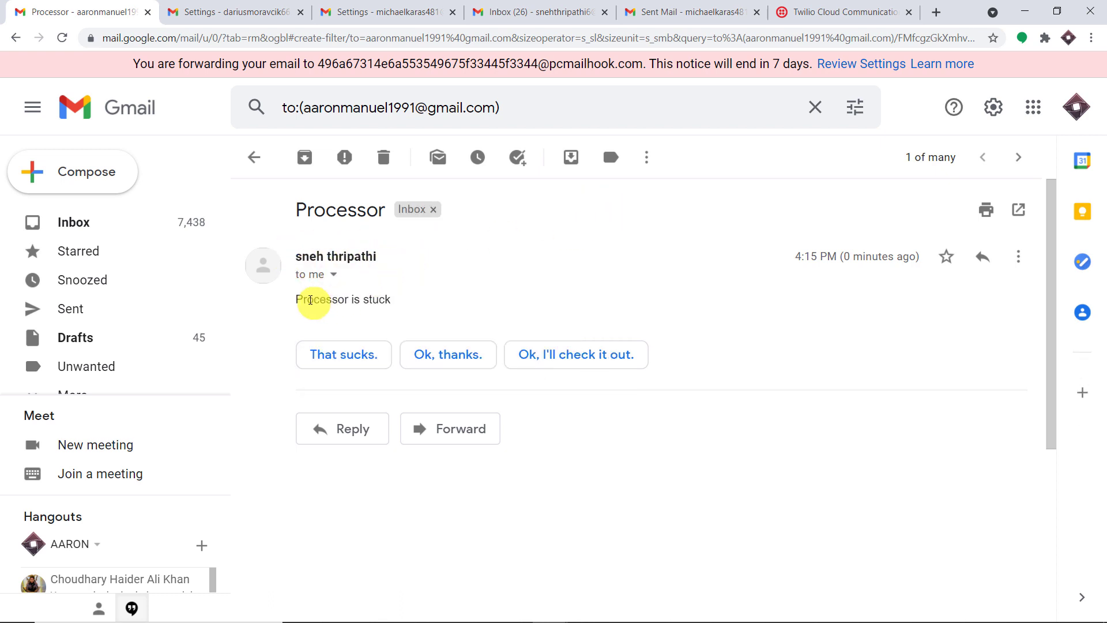
pyautogui.moveTo(297, 300); pyautogui.dragTo(412, 304)
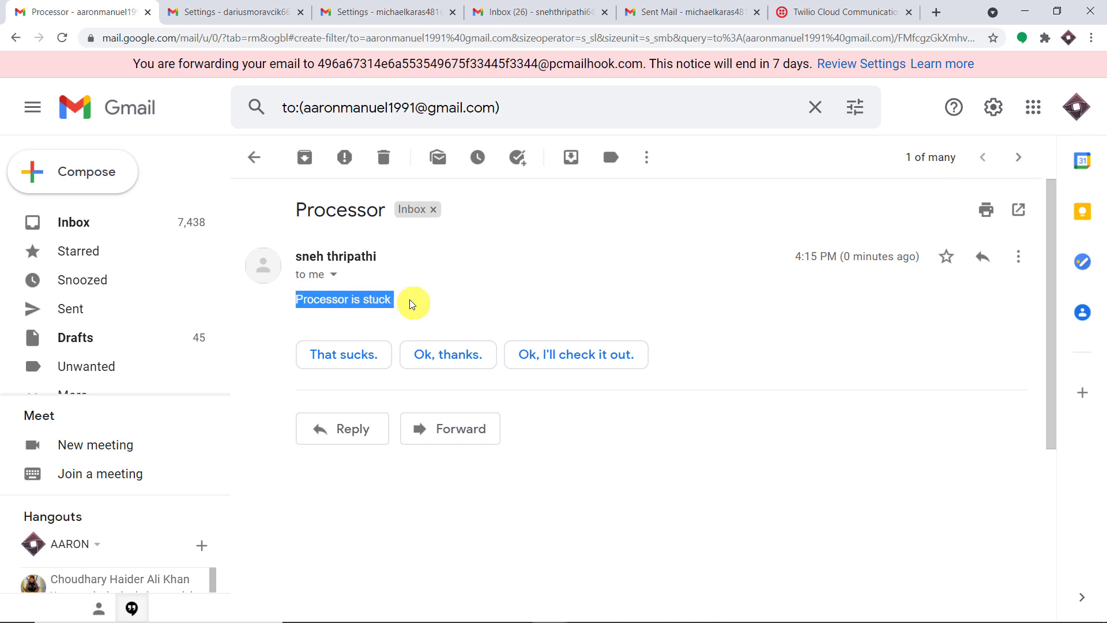
pyautogui.moveTo(381, 210); pyautogui.dragTo(299, 209)
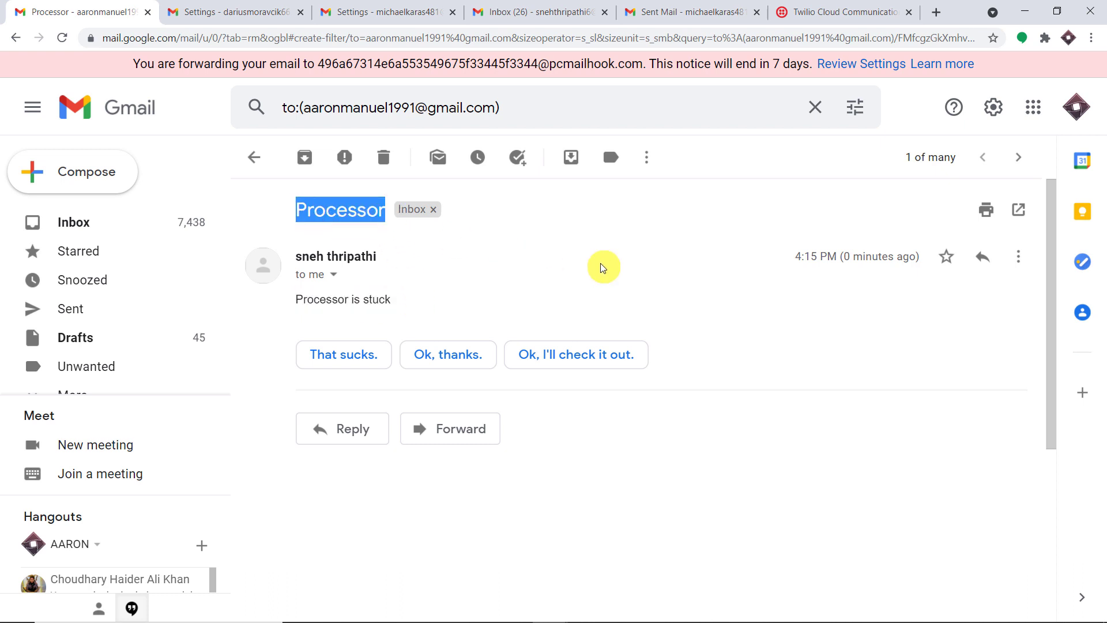
# Step: Switch to the mirrored phone screen, read the SMS notification about the "Processor" email, and minimize the window
pyautogui.moveTo(796, 621)
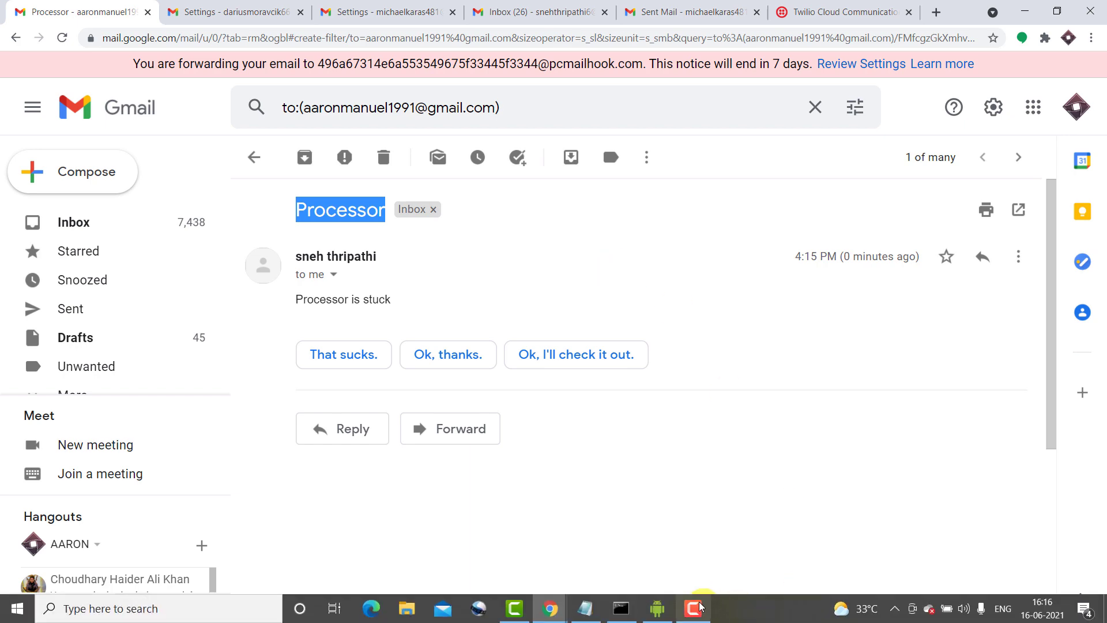
pyautogui.click(663, 608)
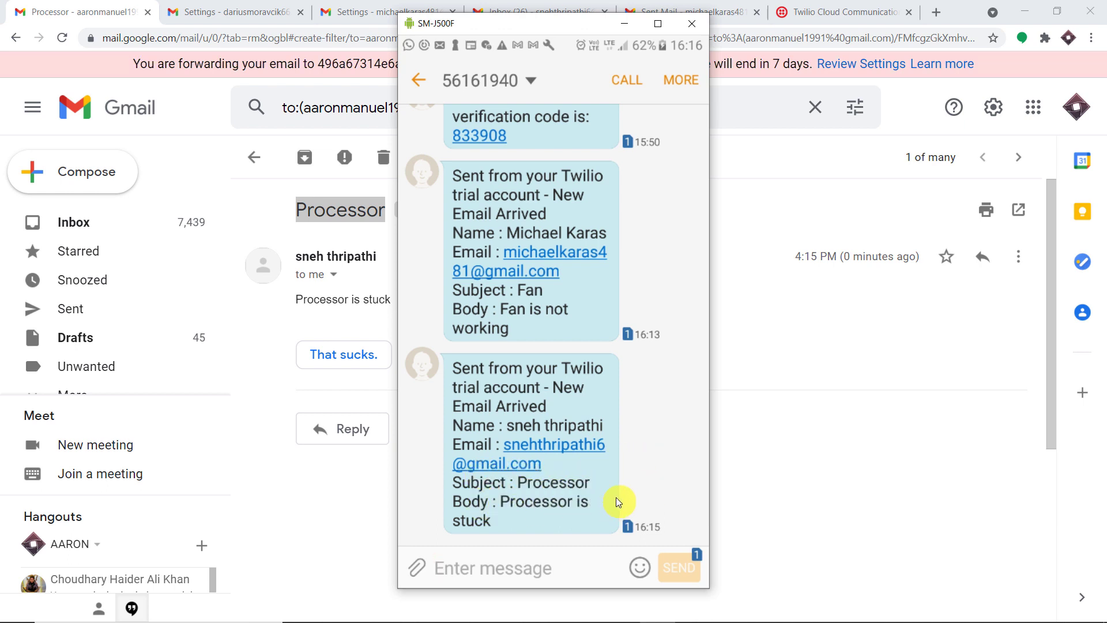
pyautogui.click(624, 24)
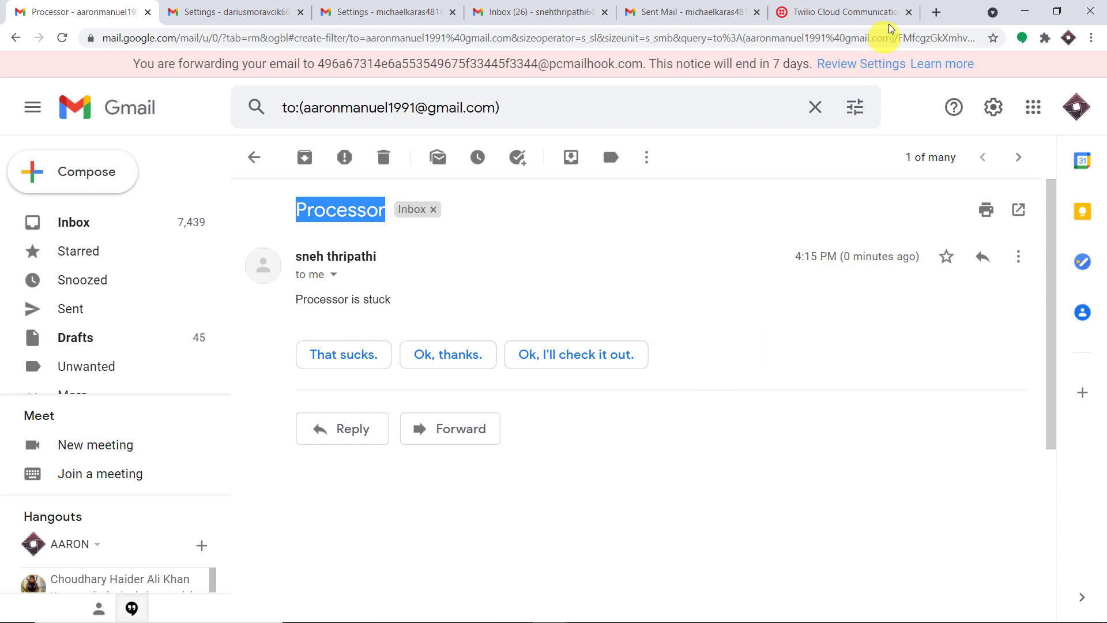
# Step: Open pabbly.com in a new browser tab and go to the Connect product page
pyautogui.click(937, 12)
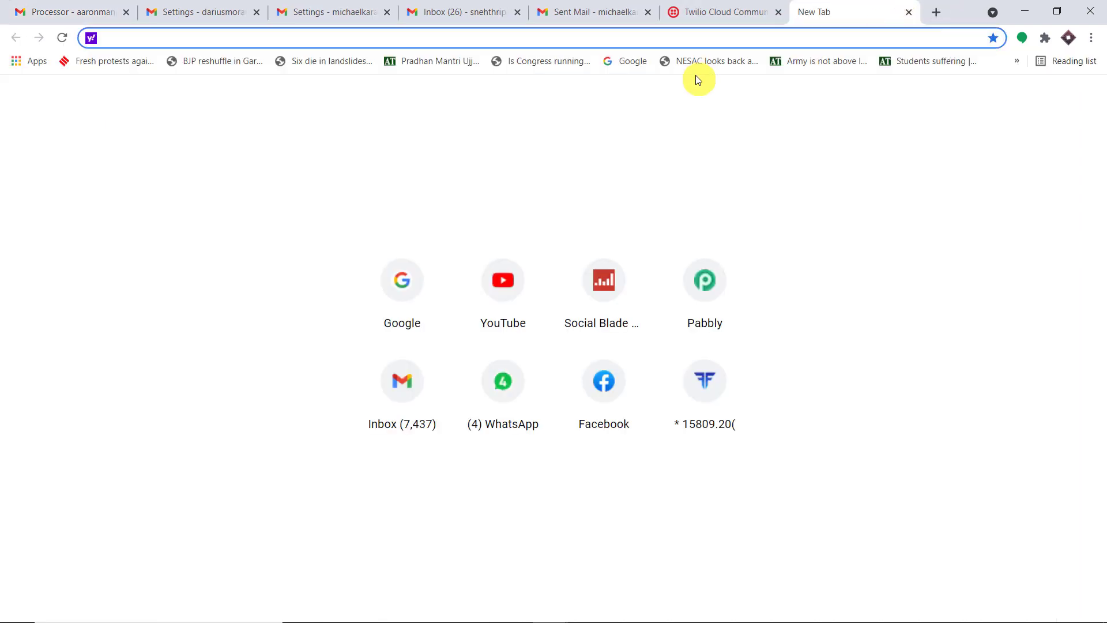
pyautogui.write('pabbly.com')
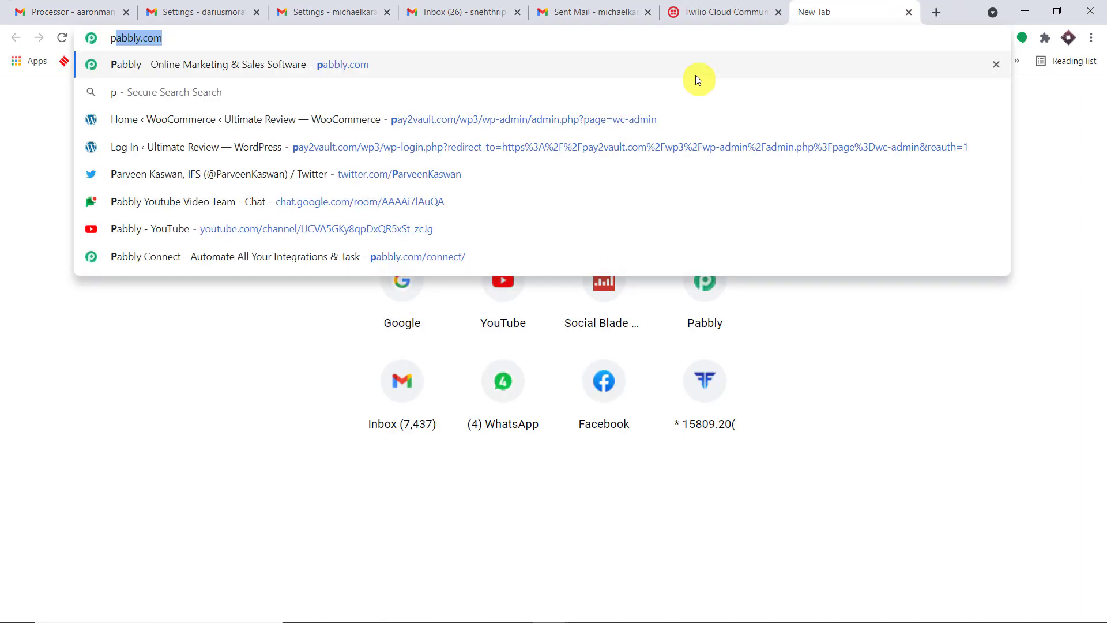
pyautogui.press('Return')
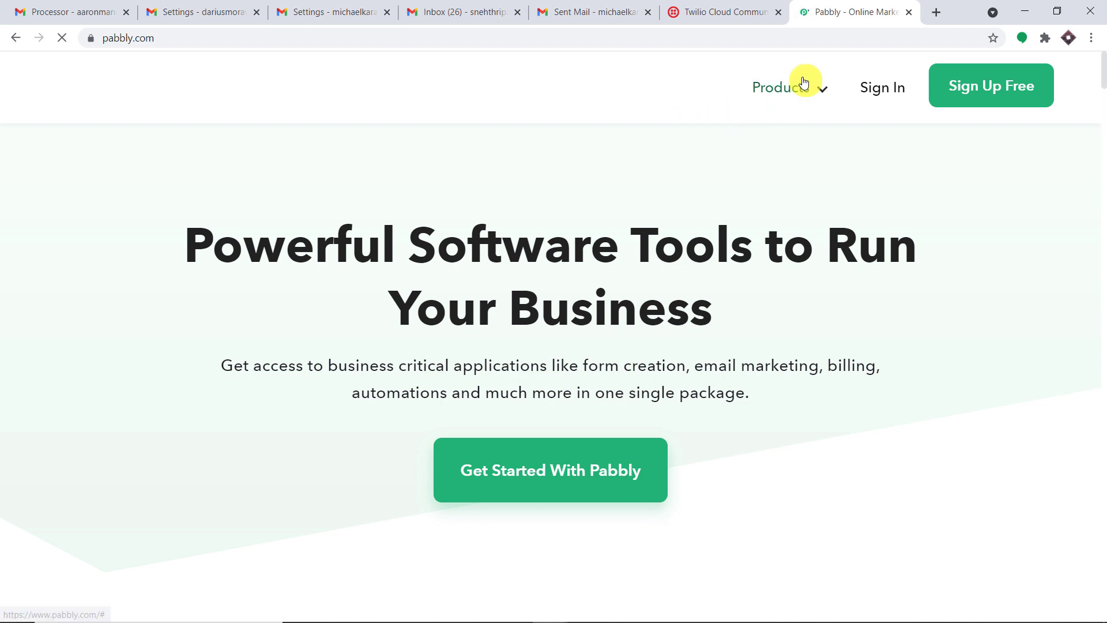
pyautogui.moveTo(802, 91)
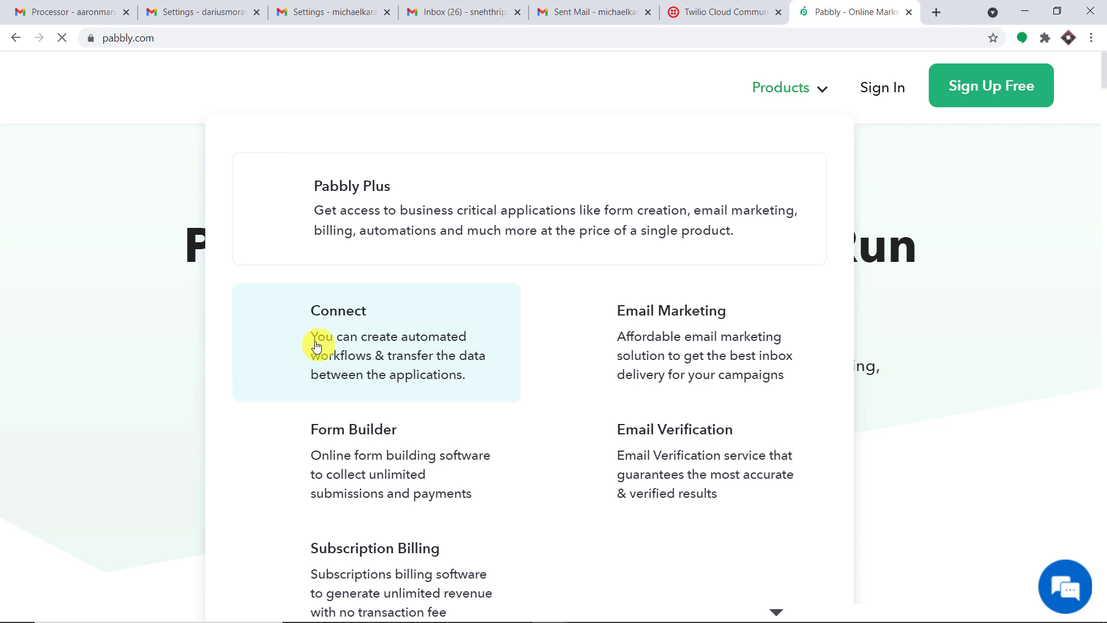
pyautogui.click(316, 346)
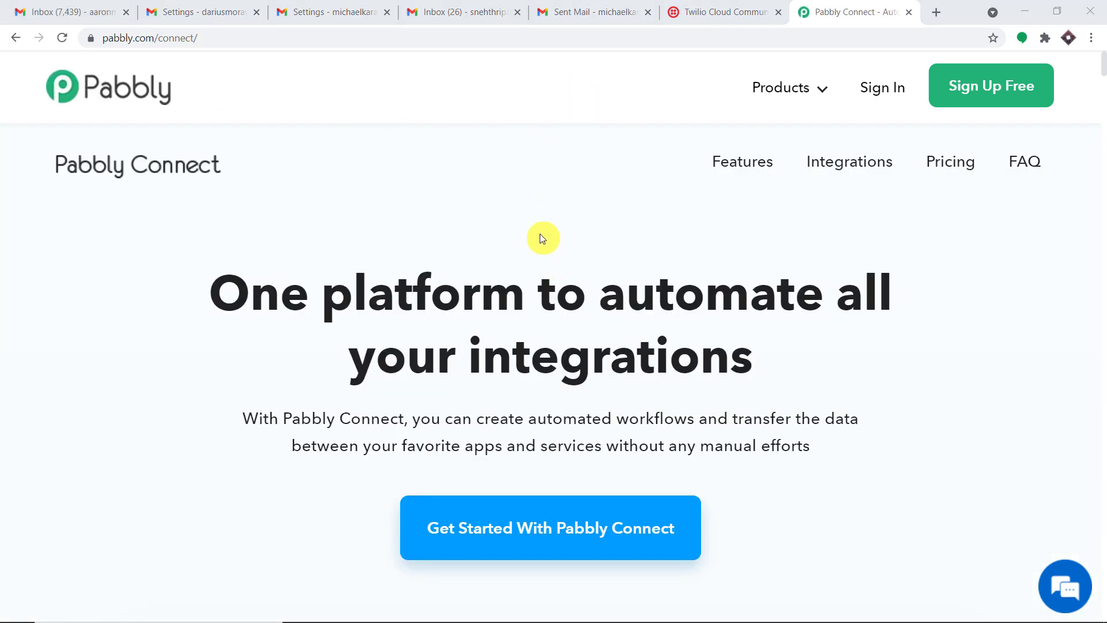
# Step: Sign in to the Pabbly account and access the Connect application's dashboard
pyautogui.click(874, 94)
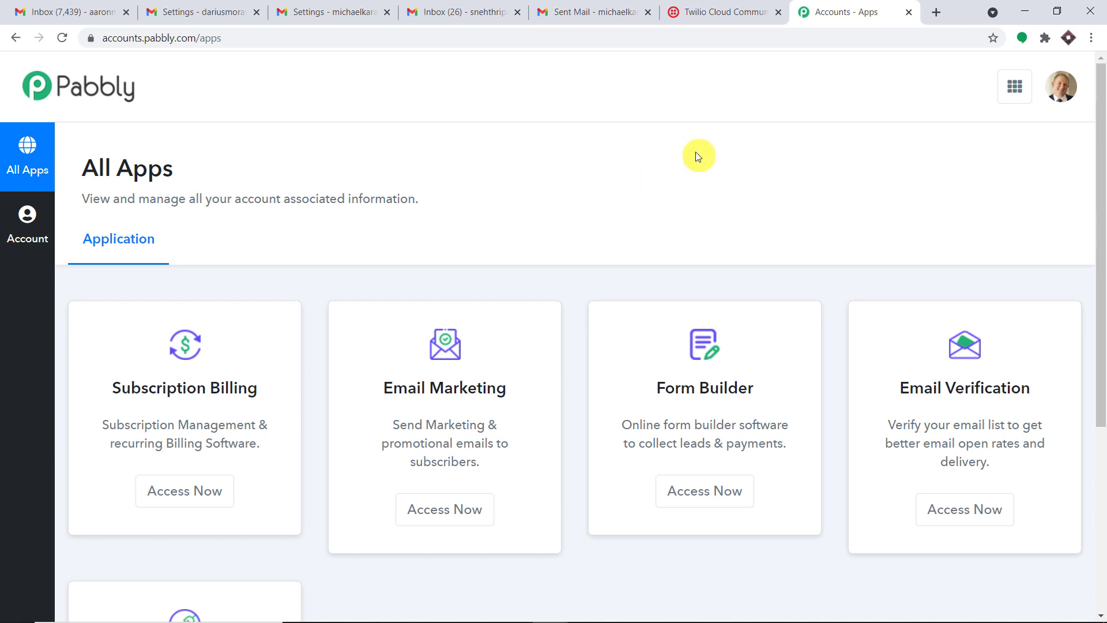
pyautogui.scroll(-5, 697, 161)
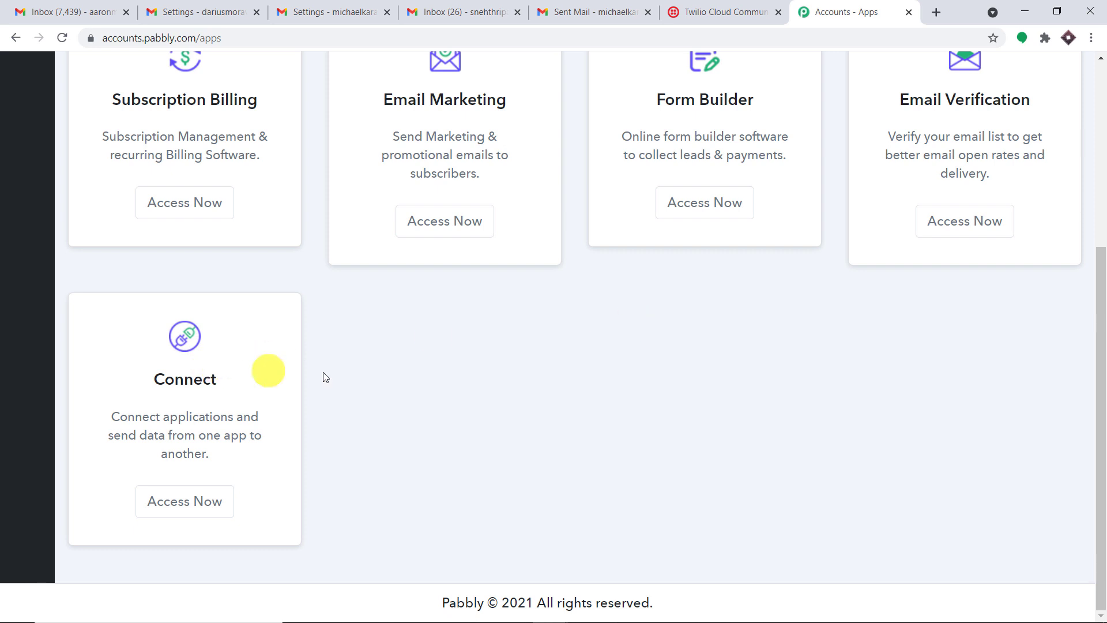
pyautogui.click(197, 499)
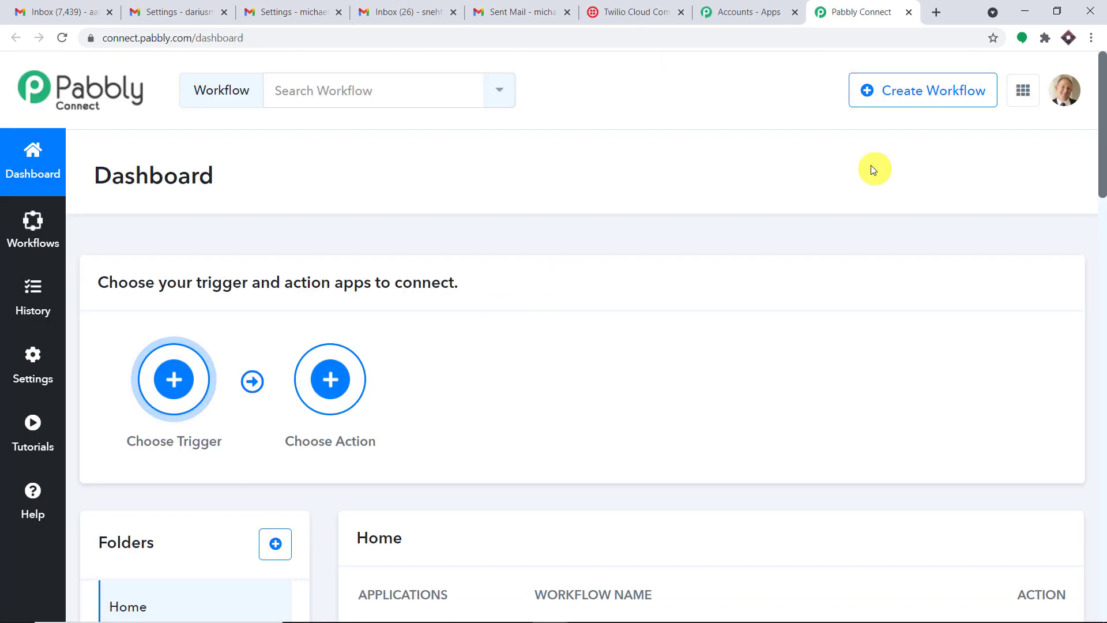
# Step: Create a new workflow named "Gmail to Twilio"
pyautogui.click(913, 90)
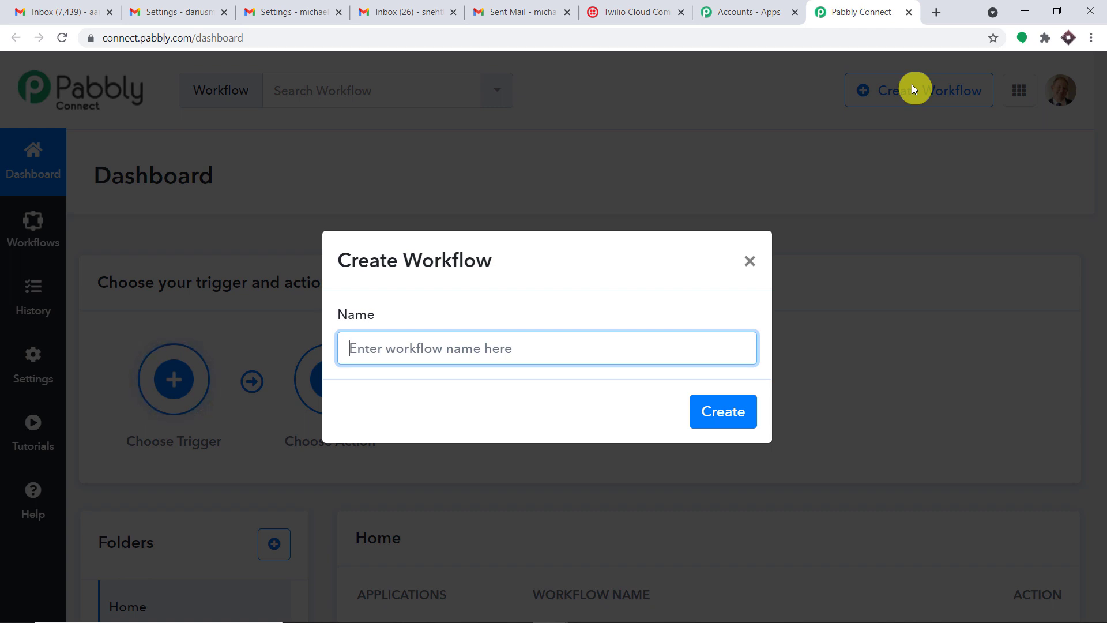
pyautogui.write('Gm')
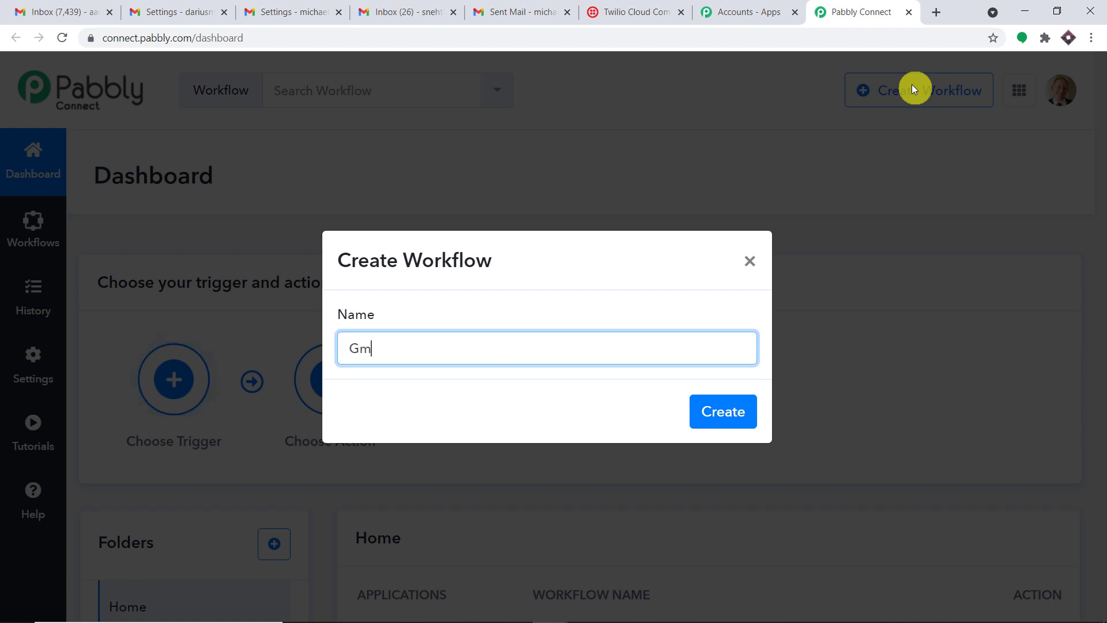
pyautogui.write('ail t')
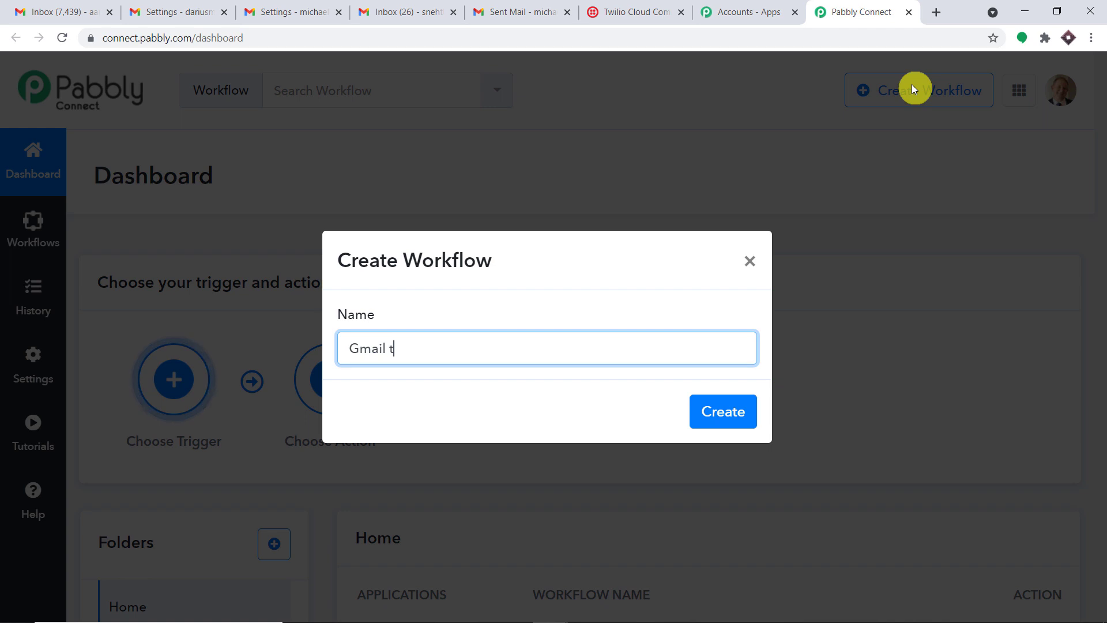
pyautogui.write('o T')
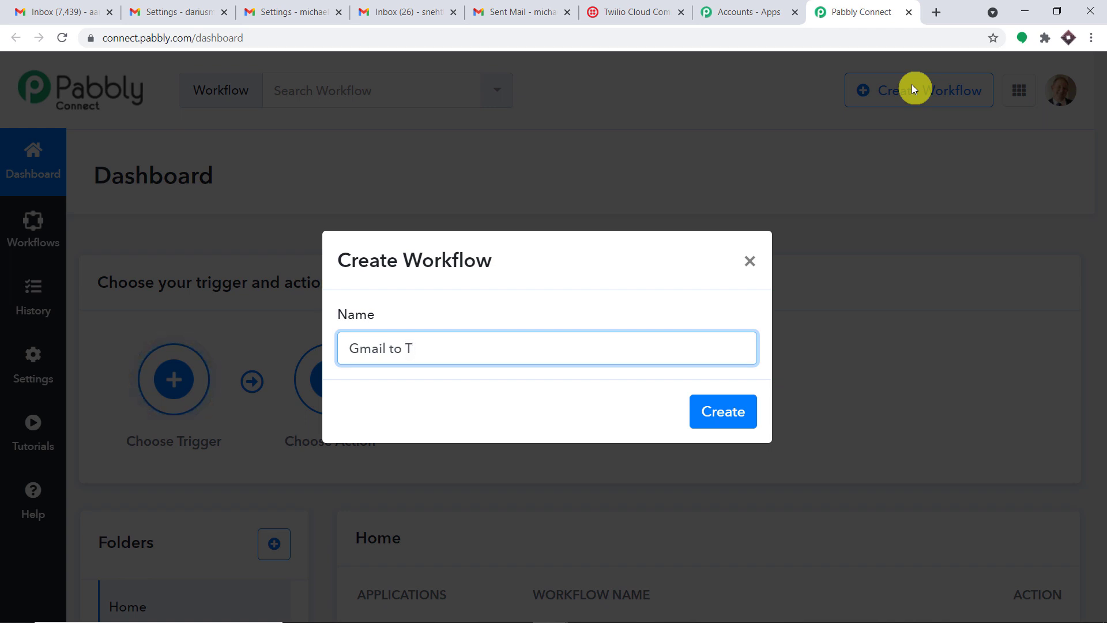
pyautogui.write('wilio')
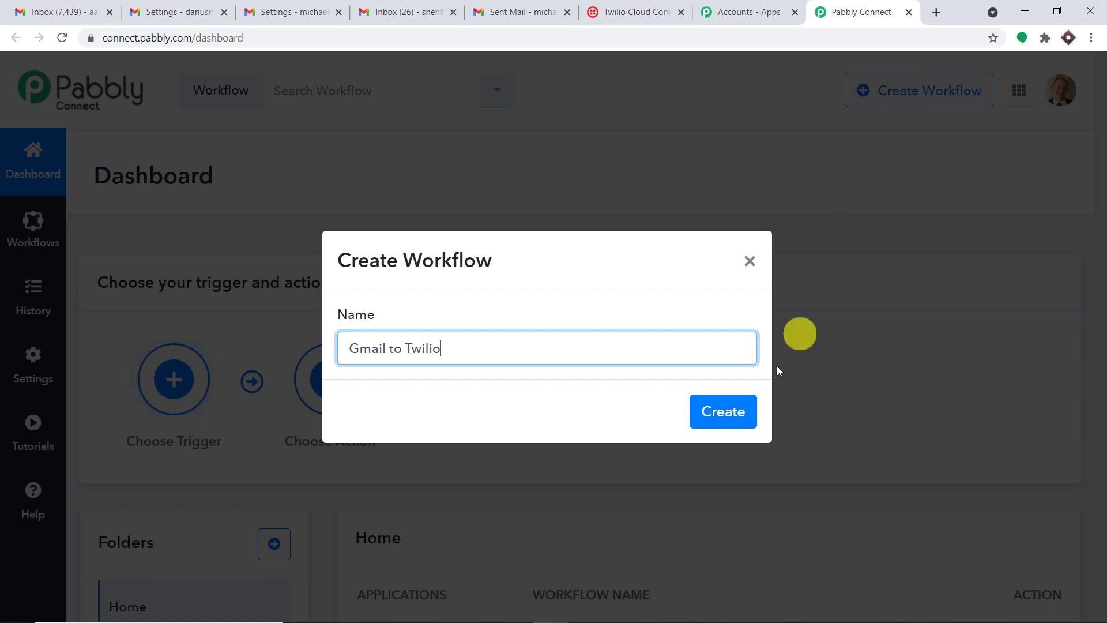
pyautogui.click(721, 419)
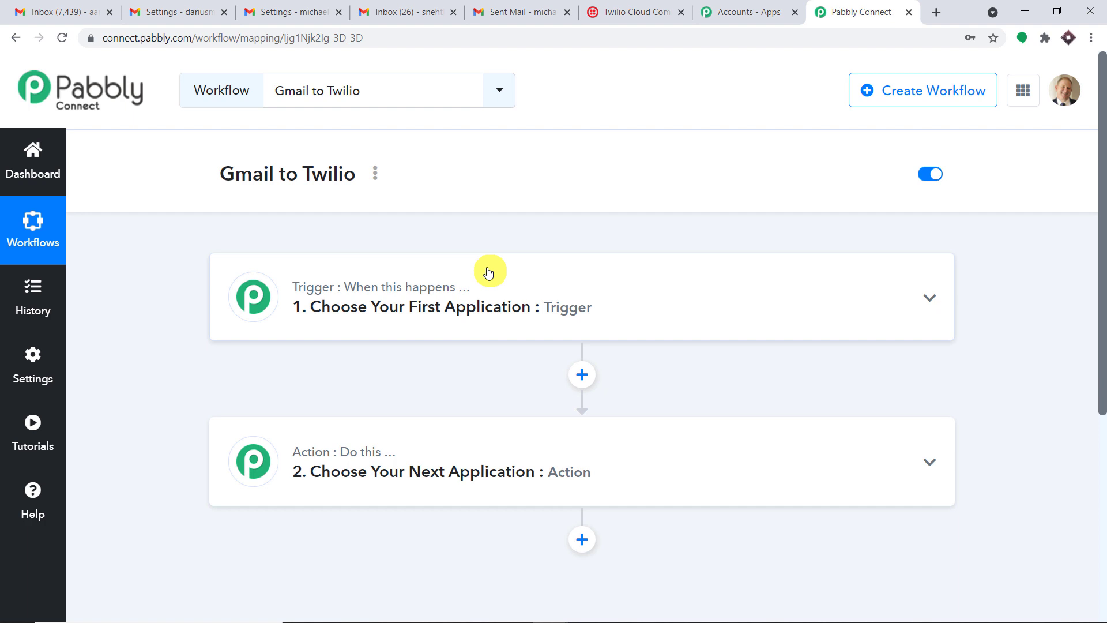
# Step: Set Email Parser by Pabbly as the workflow's trigger app, copy its email address and start capturing a response
pyautogui.click(505, 290)
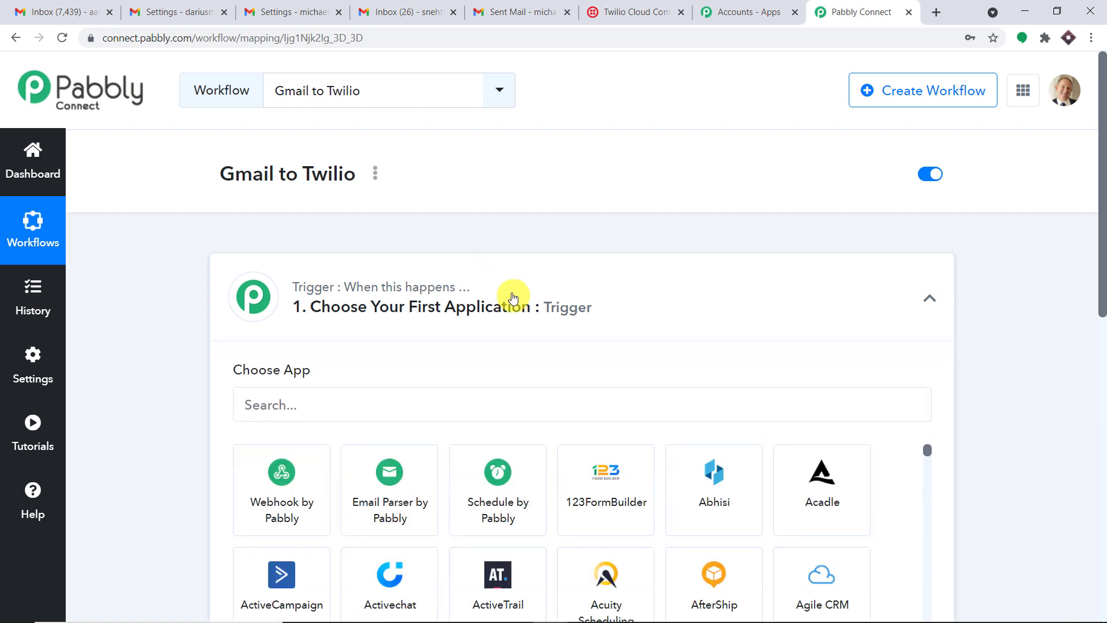
pyautogui.click(427, 264)
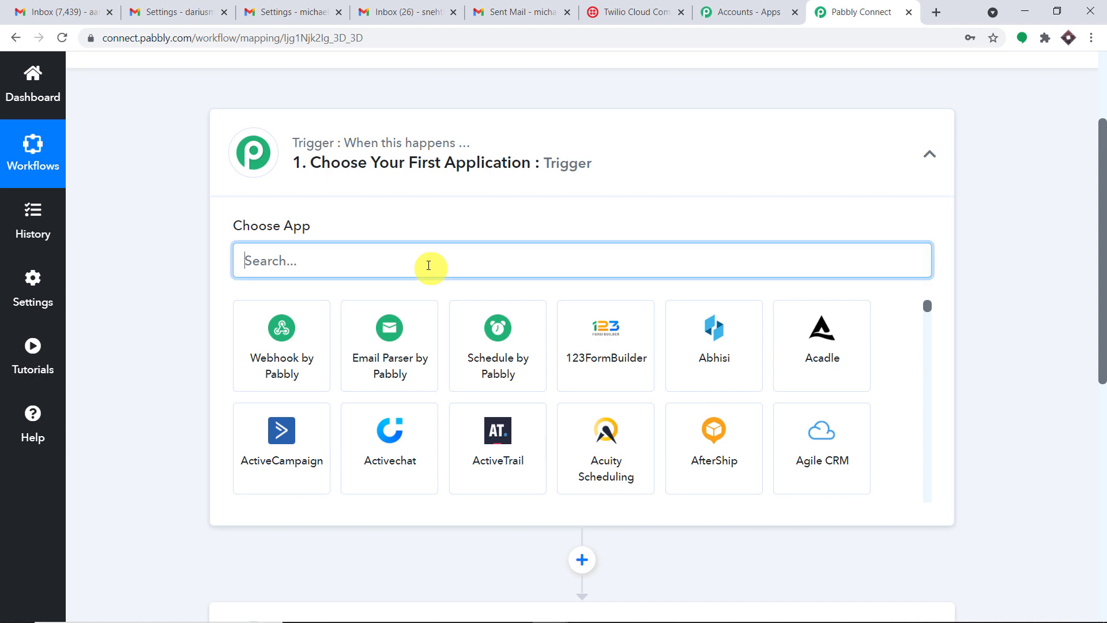
pyautogui.write('ema')
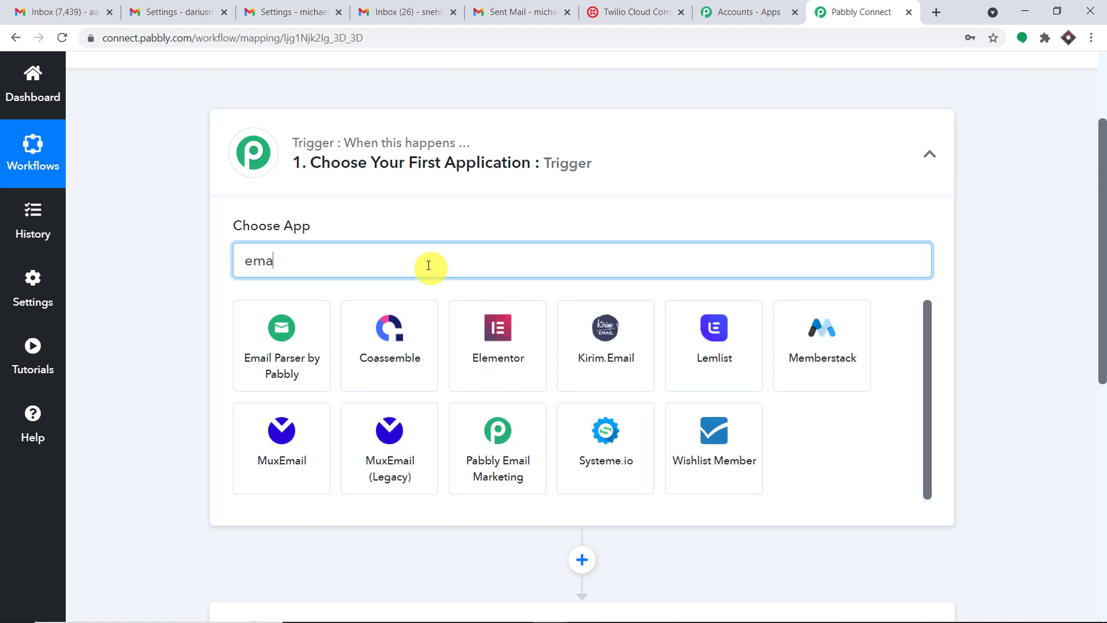
pyautogui.click(291, 328)
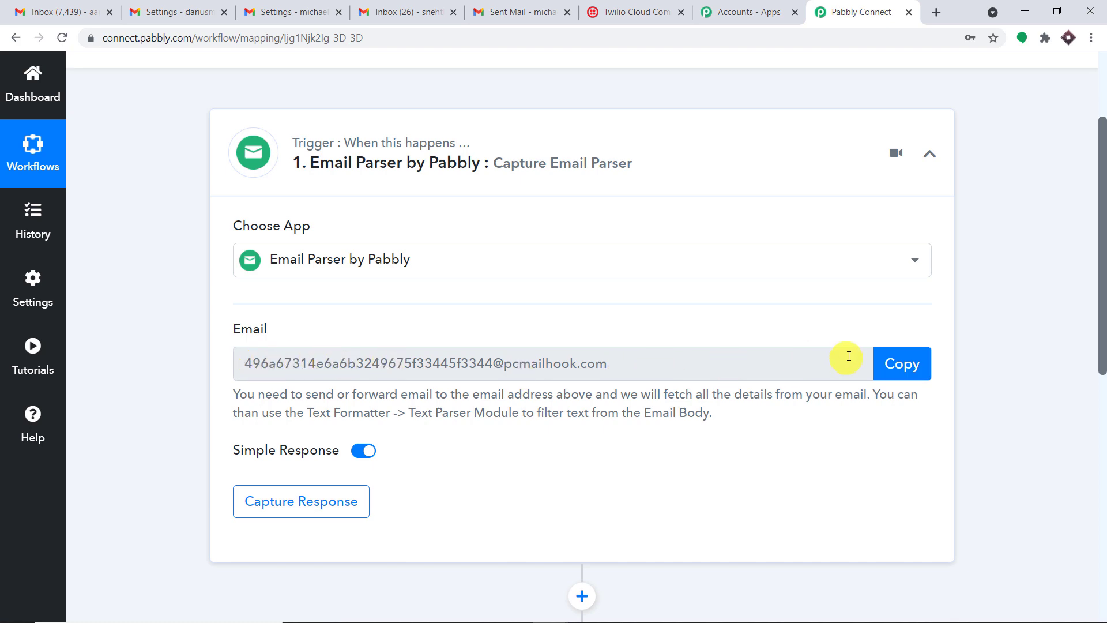
pyautogui.click(891, 366)
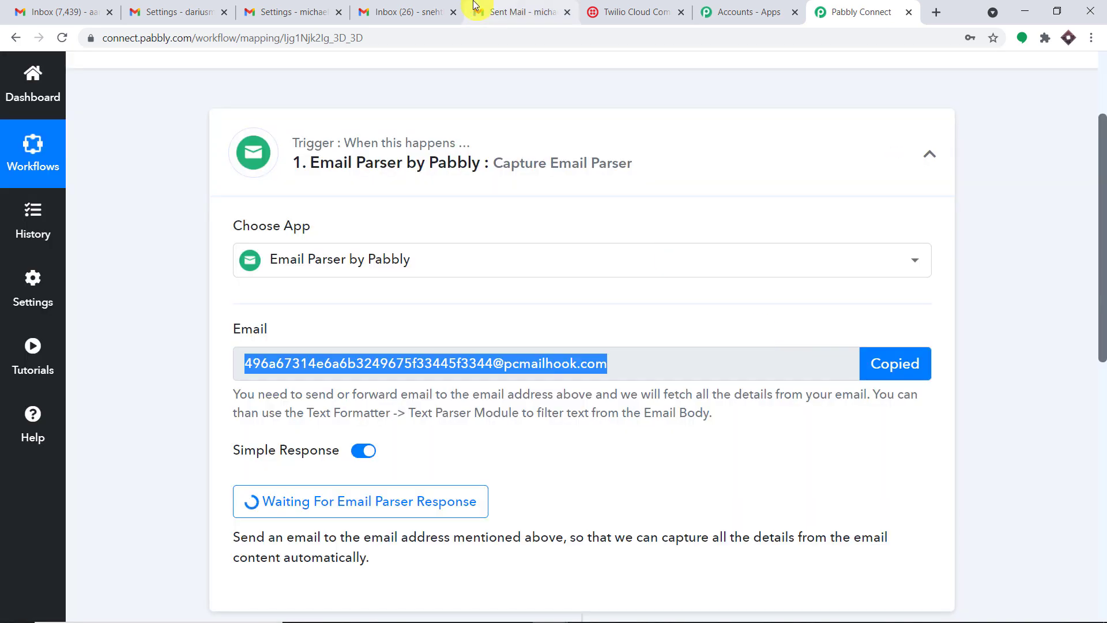
# Step: Start a new email from the Gmail account showing Sent Mail, addressed to the copied parser address, and check the address against the trigger
pyautogui.click(478, 7)
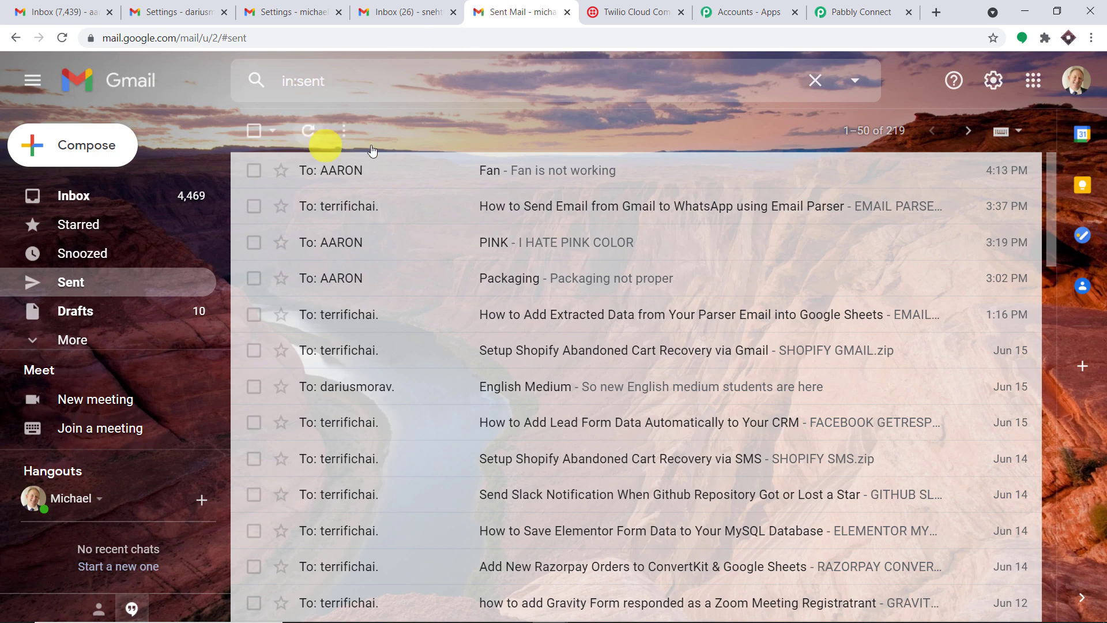
pyautogui.click(1076, 80)
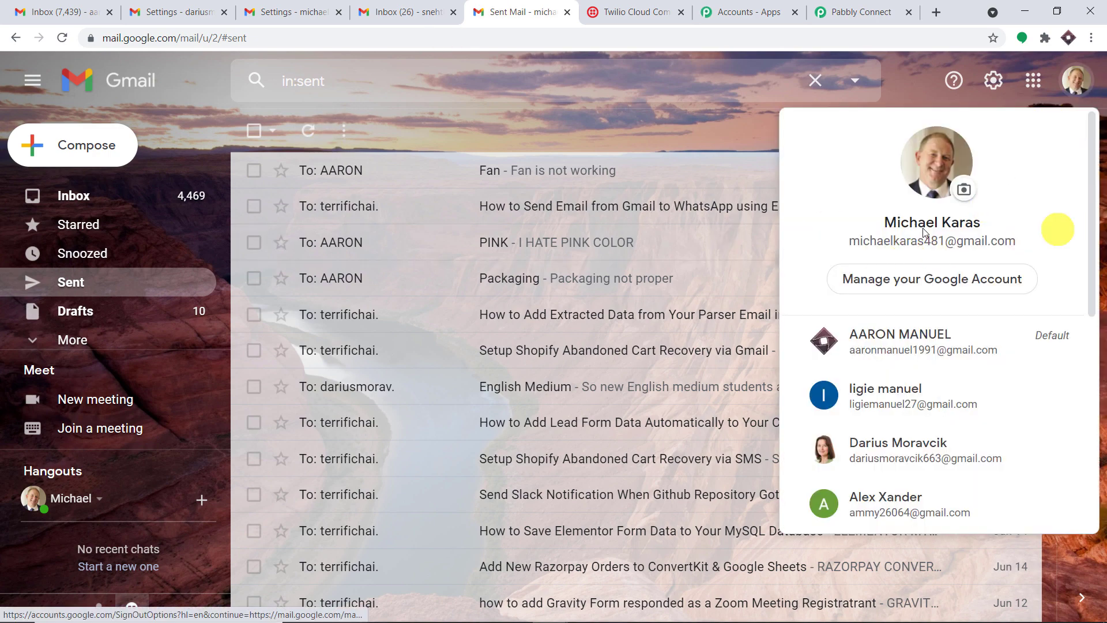
pyautogui.click(120, 137)
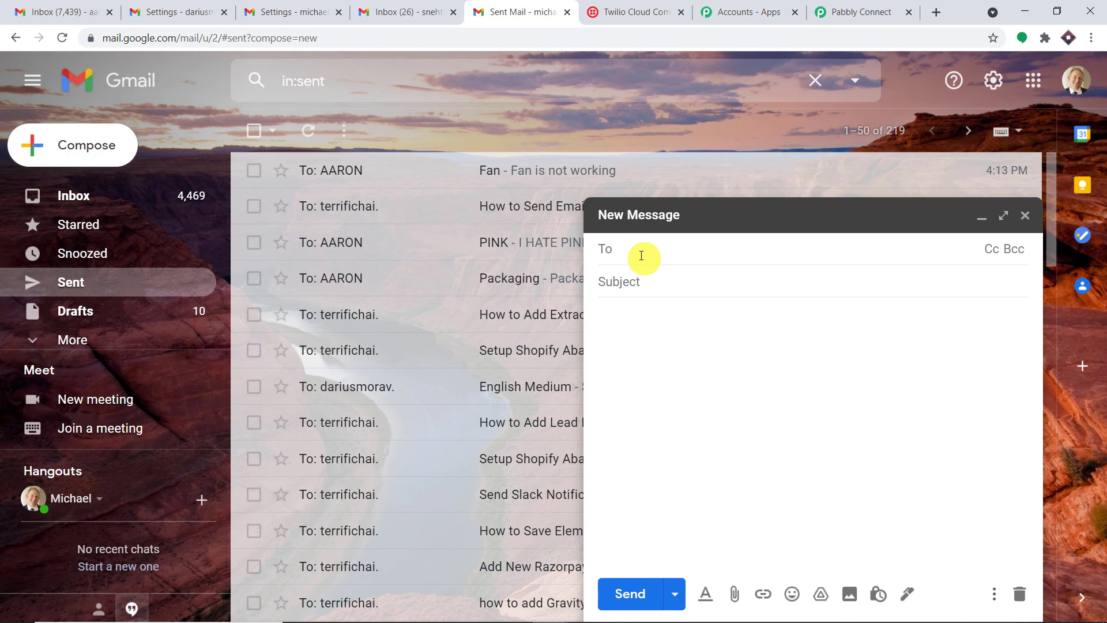
pyautogui.click(642, 255)
pyautogui.hotkey('ctrl', 'v')
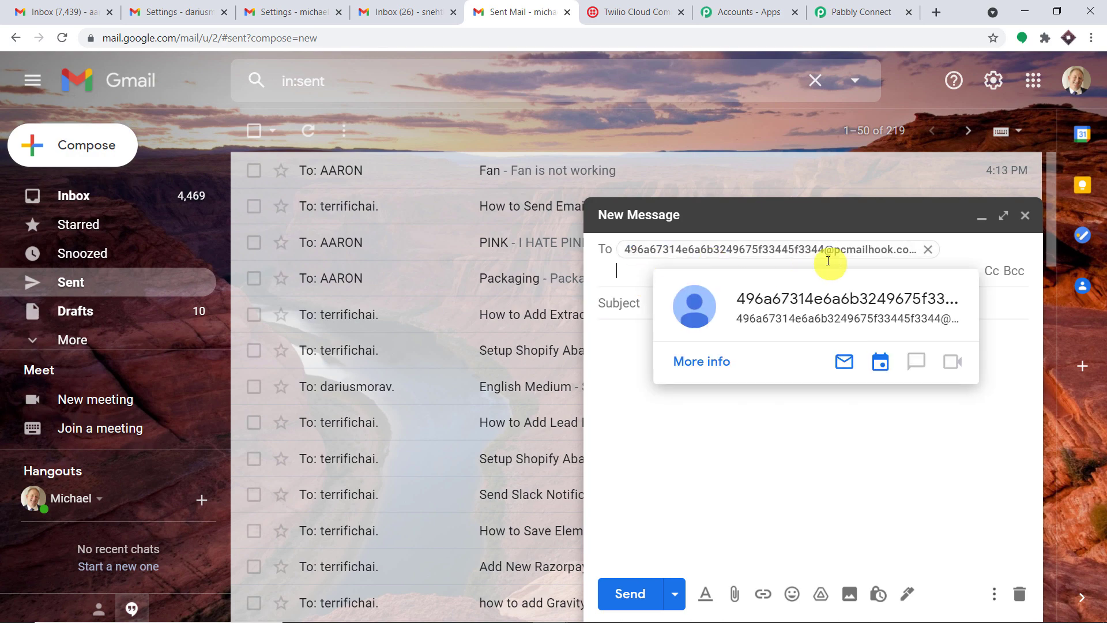
pyautogui.click(830, 12)
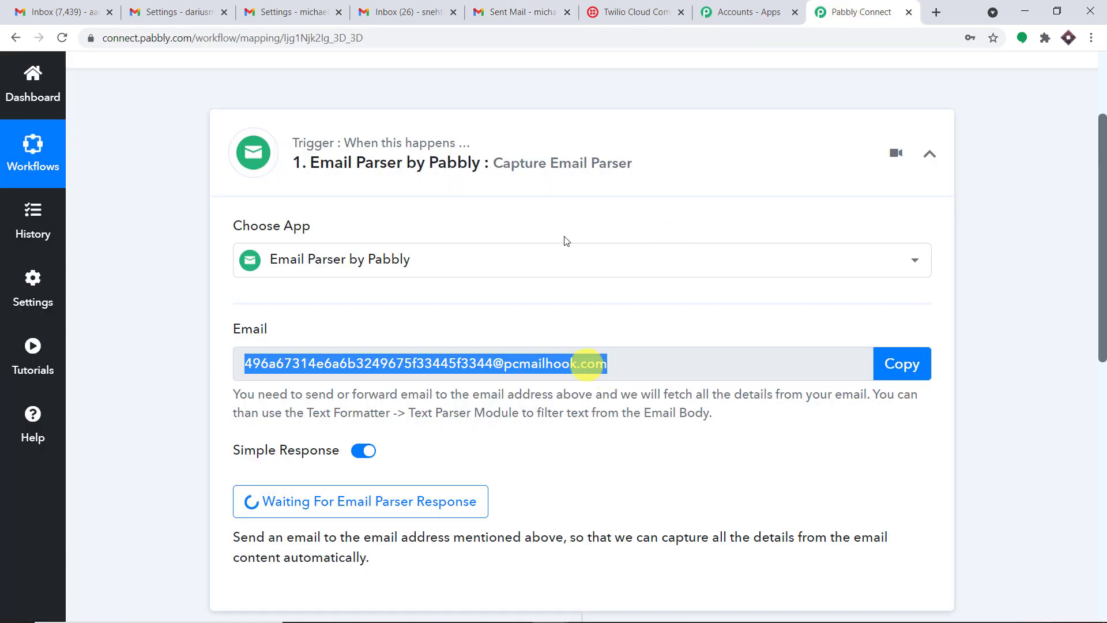
pyautogui.click(504, 12)
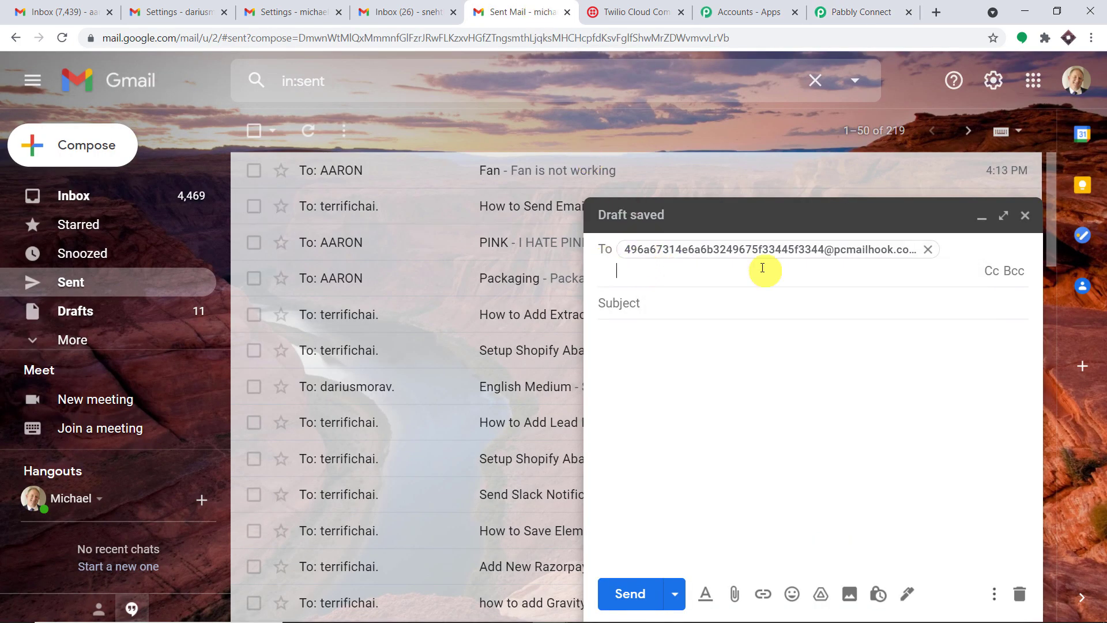
# Step: Give the email the subject "RED" and the body "I LOVE RED COLOR", and send it
pyautogui.click(656, 304)
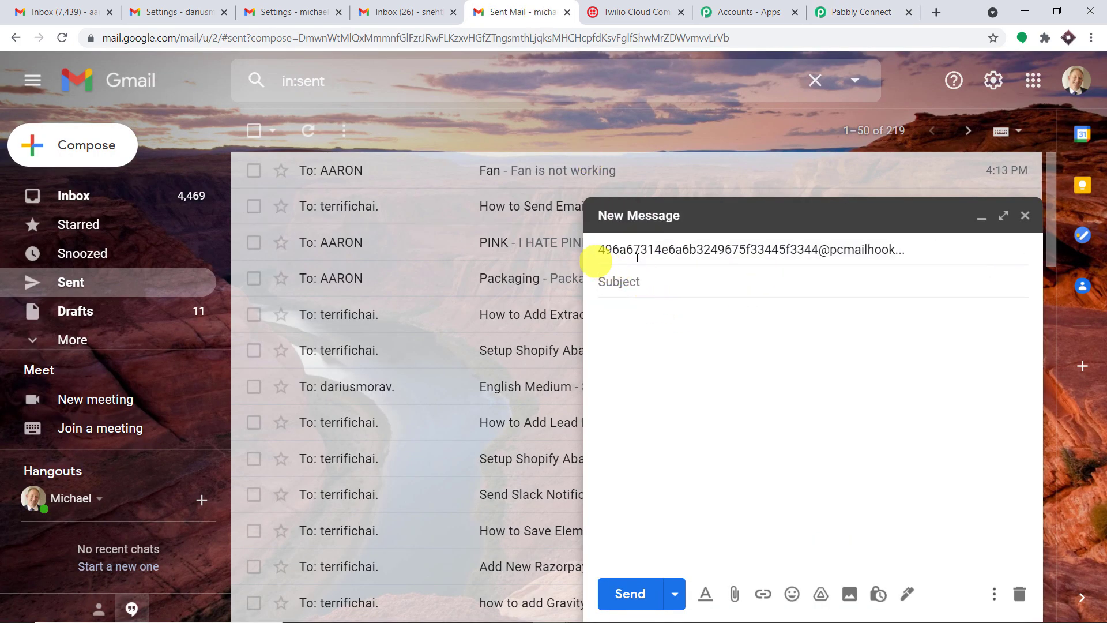
pyautogui.write('RED')
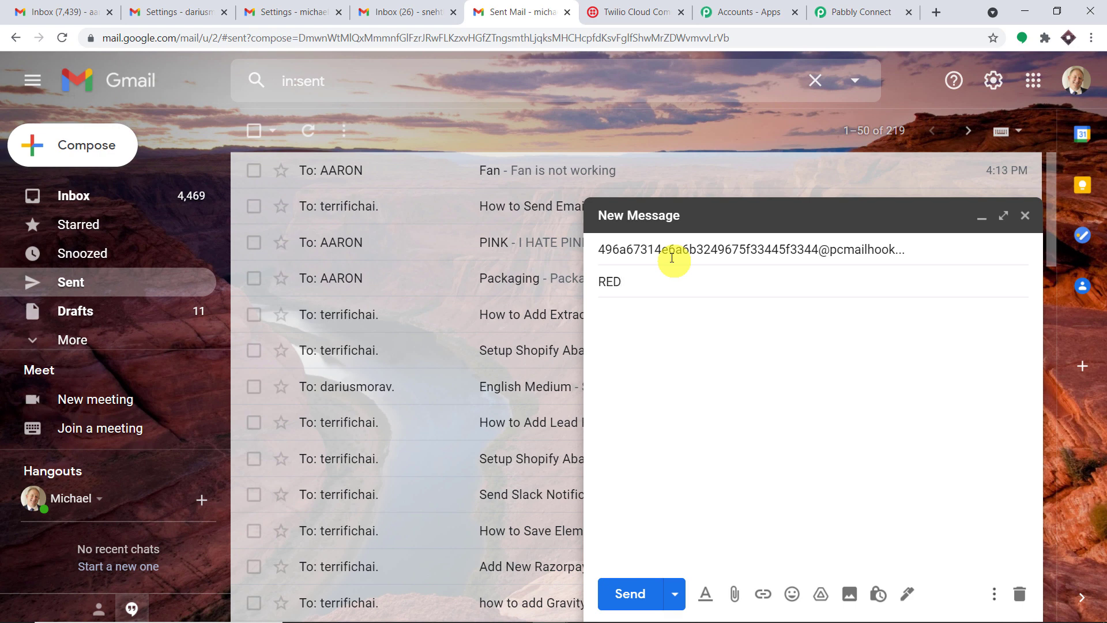
pyautogui.click(638, 338)
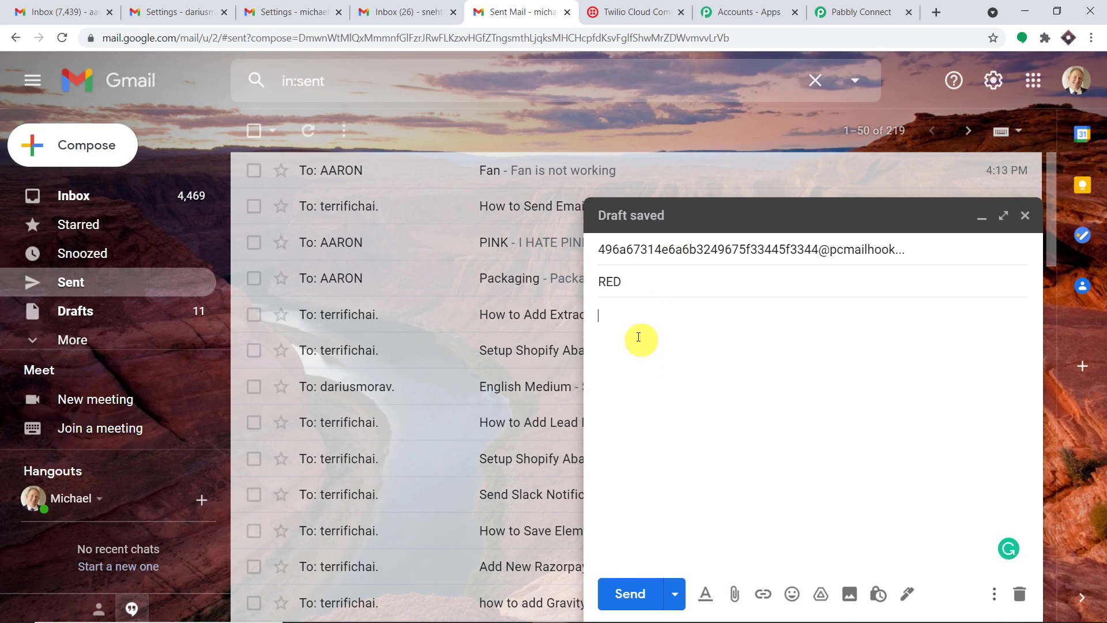
pyautogui.write('I LOVE RED COLOR')
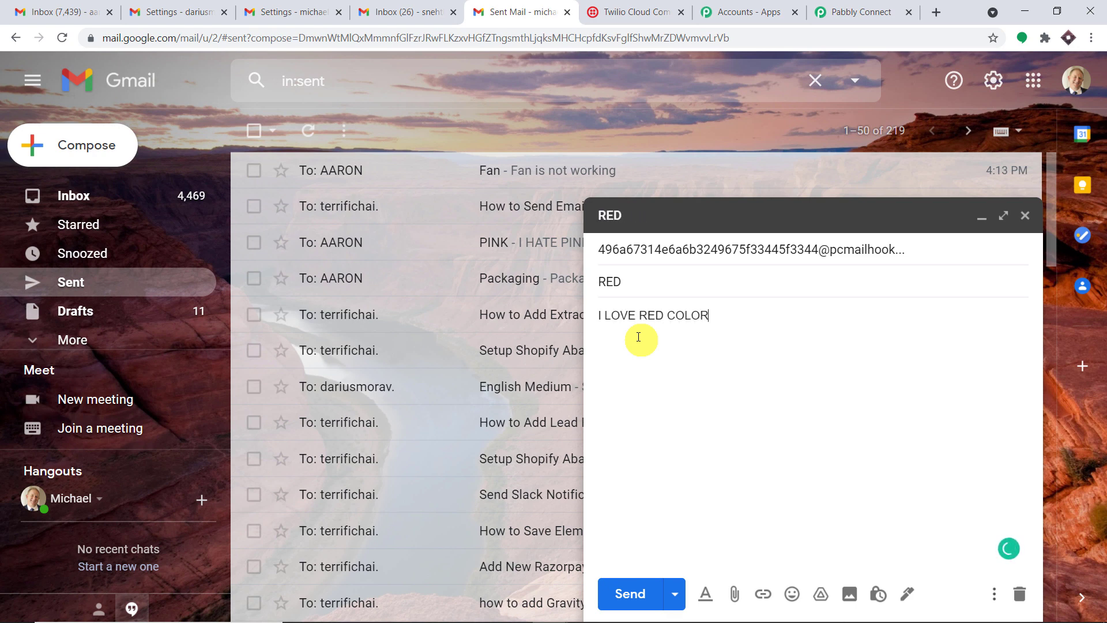
pyautogui.click(629, 591)
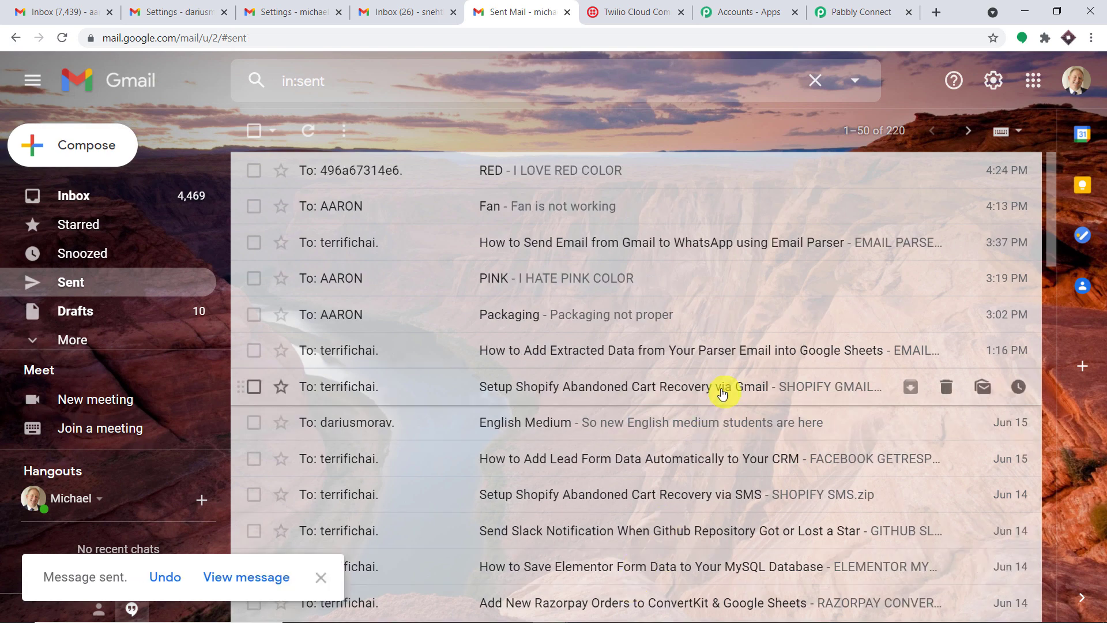
# Step: Return to the Pabbly Connect workflow and examine the sender name and sender address in the captured email response
pyautogui.click(849, 11)
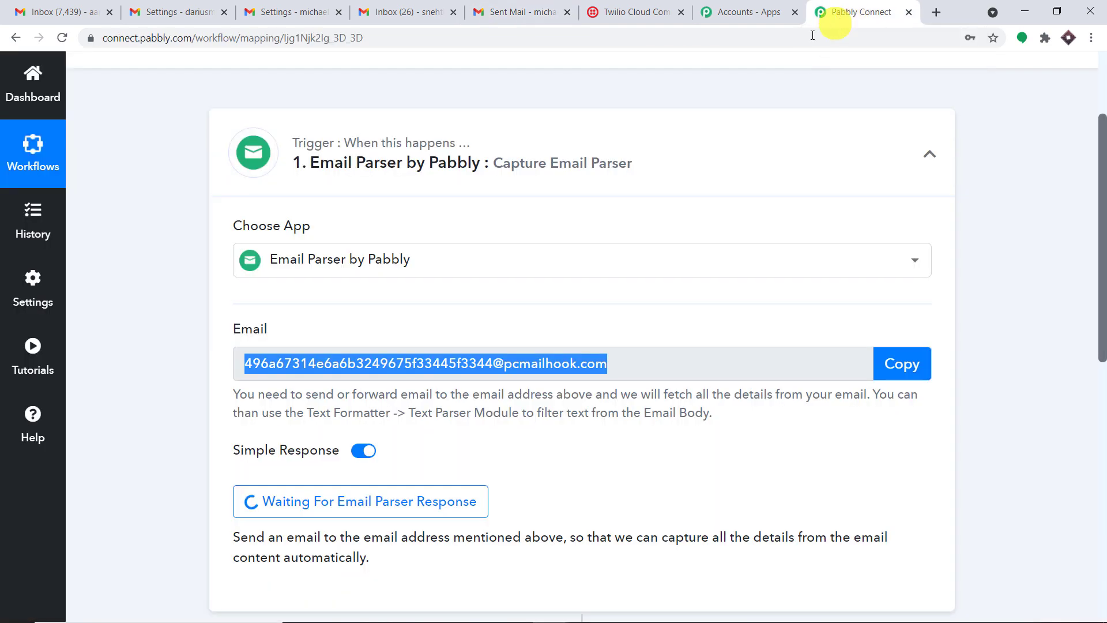
pyautogui.scroll(-3, 700, 184)
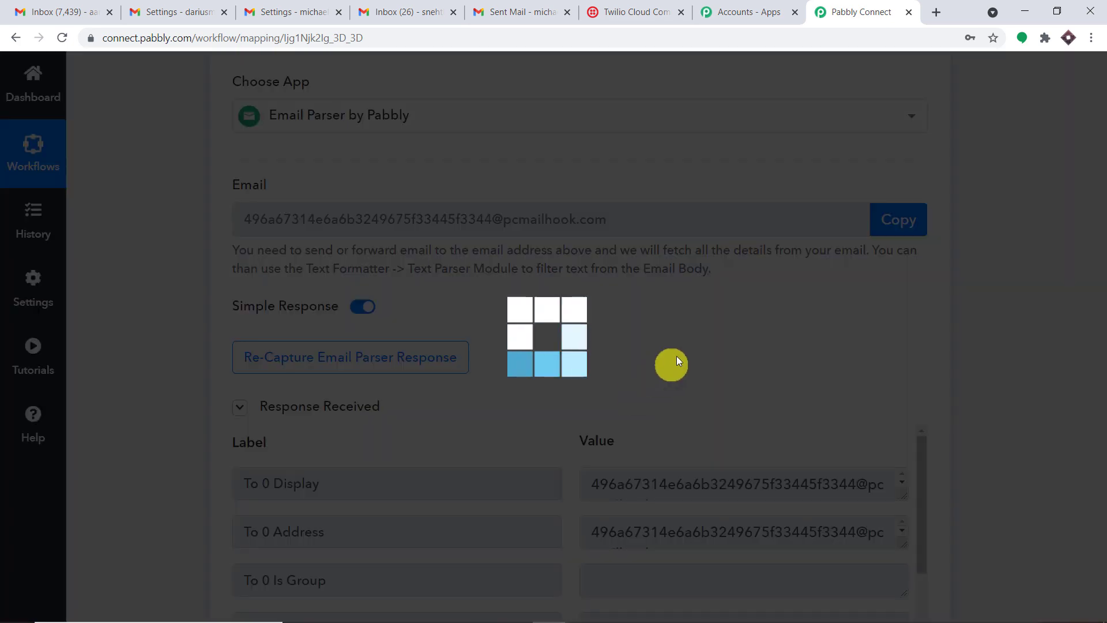
pyautogui.scroll(-5, 701, 362)
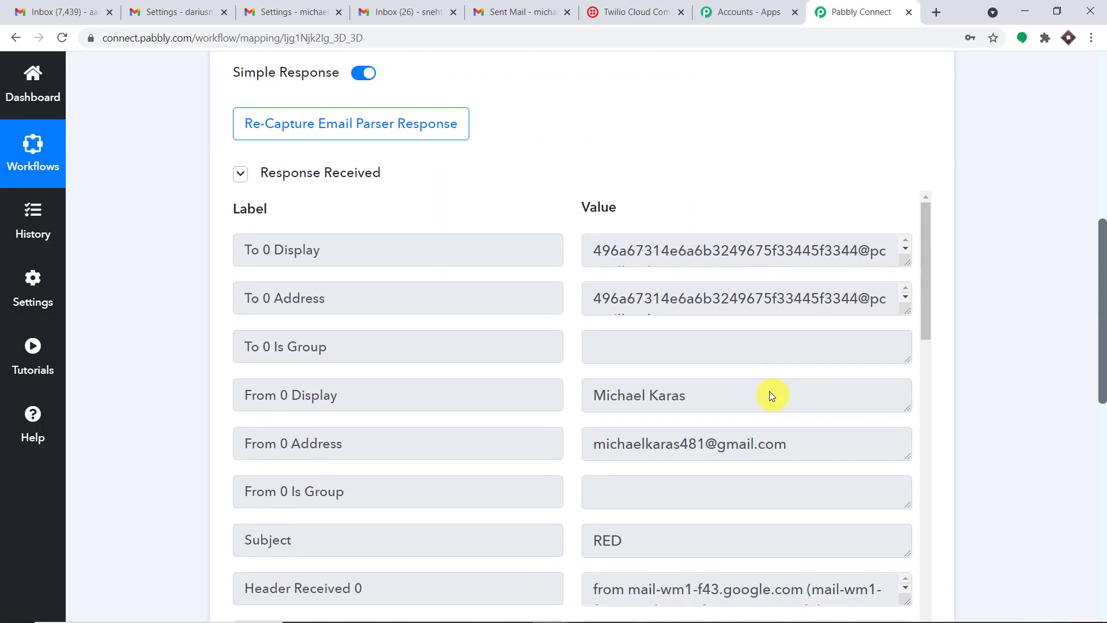
pyautogui.moveTo(597, 341); pyautogui.dragTo(704, 346)
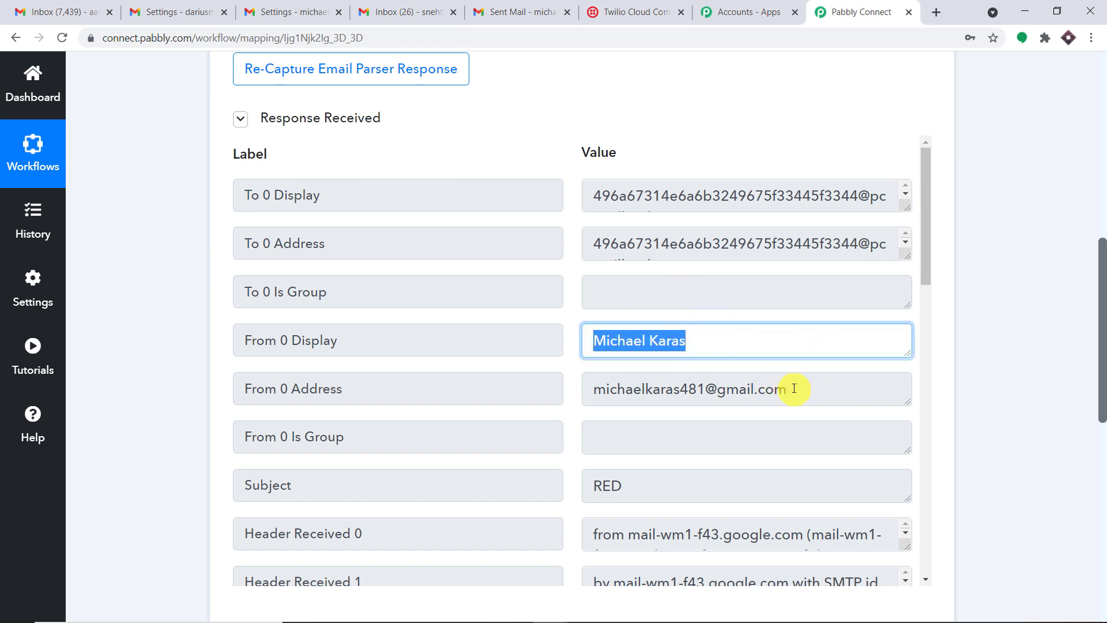
pyautogui.moveTo(791, 389); pyautogui.dragTo(594, 389)
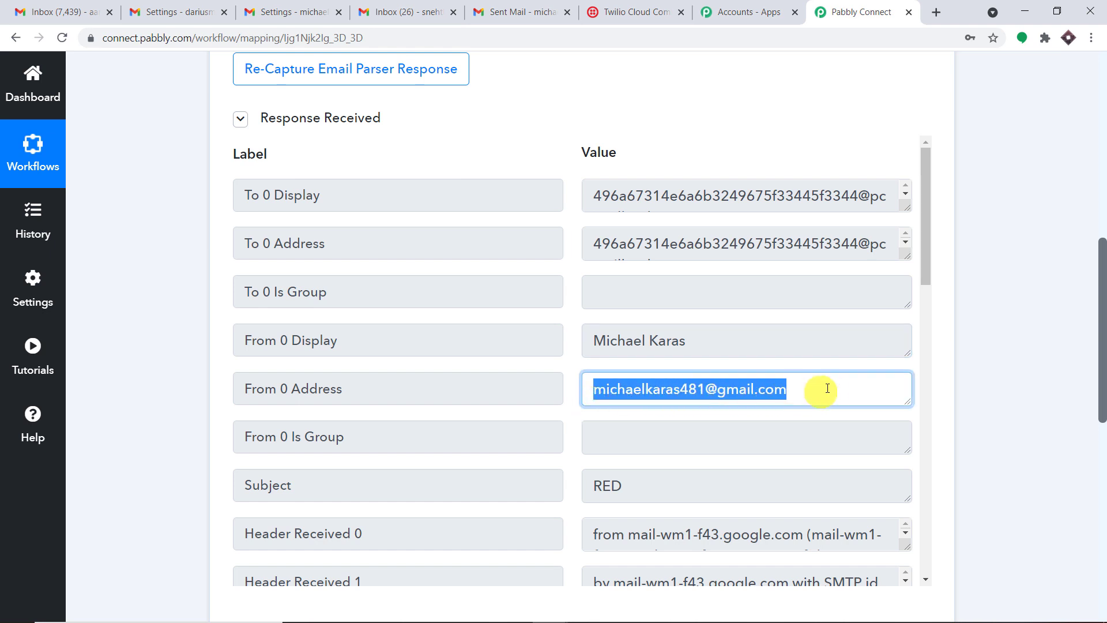
# Step: Examine the subject and body text fields in the captured email response
pyautogui.scroll(-1, 763, 367)
pyautogui.scroll(-1, 762, 367)
pyautogui.moveTo(638, 339); pyautogui.dragTo(566, 341)
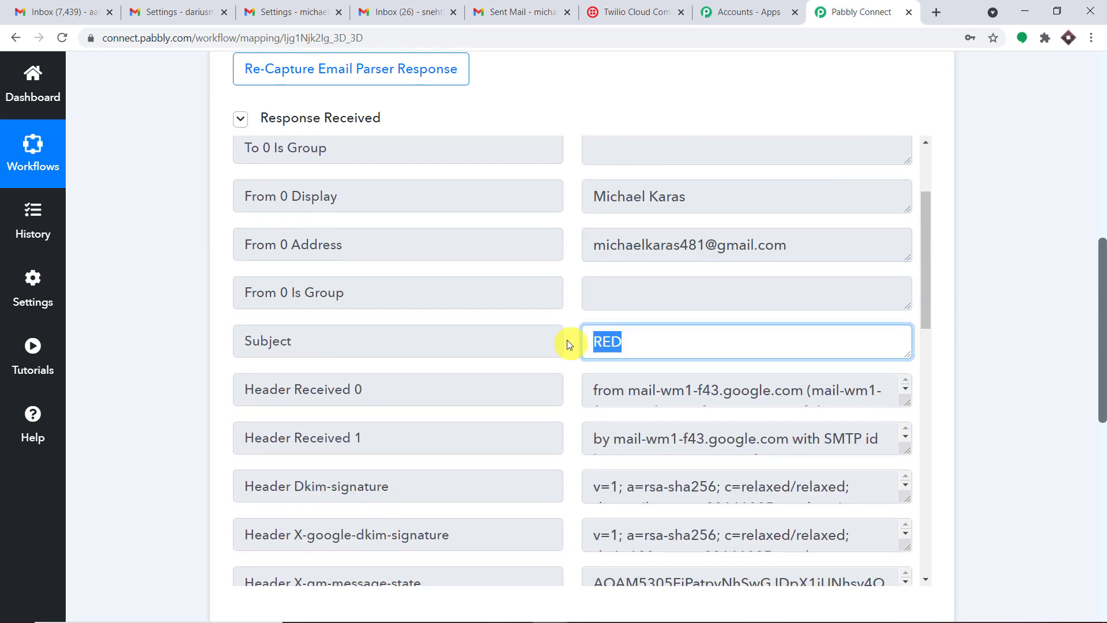
pyautogui.scroll(-3, 780, 304)
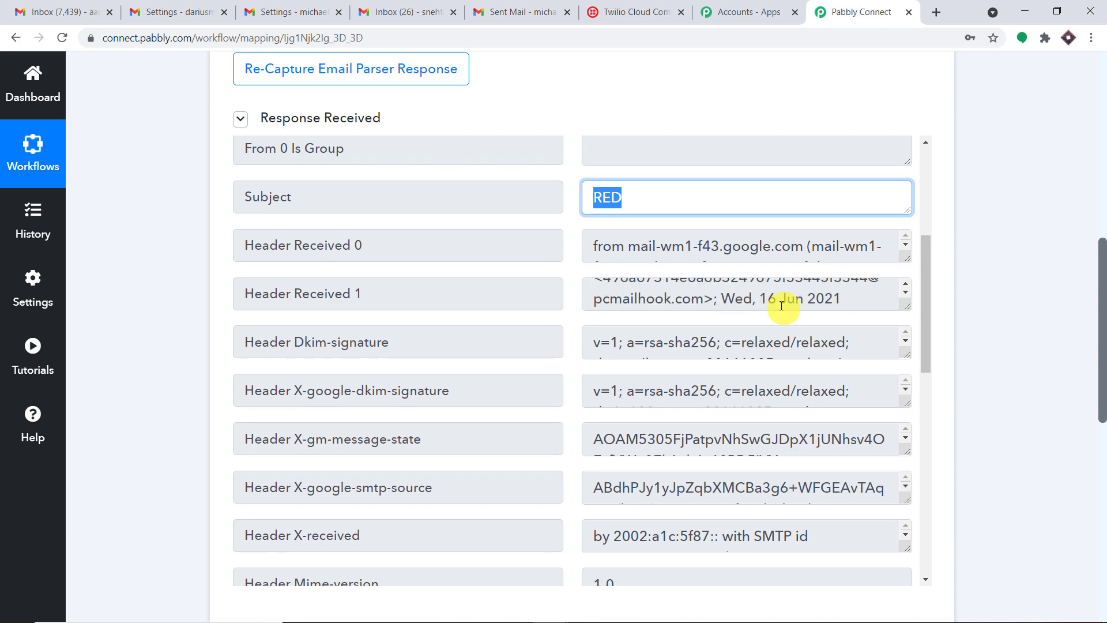
pyautogui.scroll(-3, 811, 346)
pyautogui.scroll(-5, 919, 375)
pyautogui.scroll(-2, 870, 372)
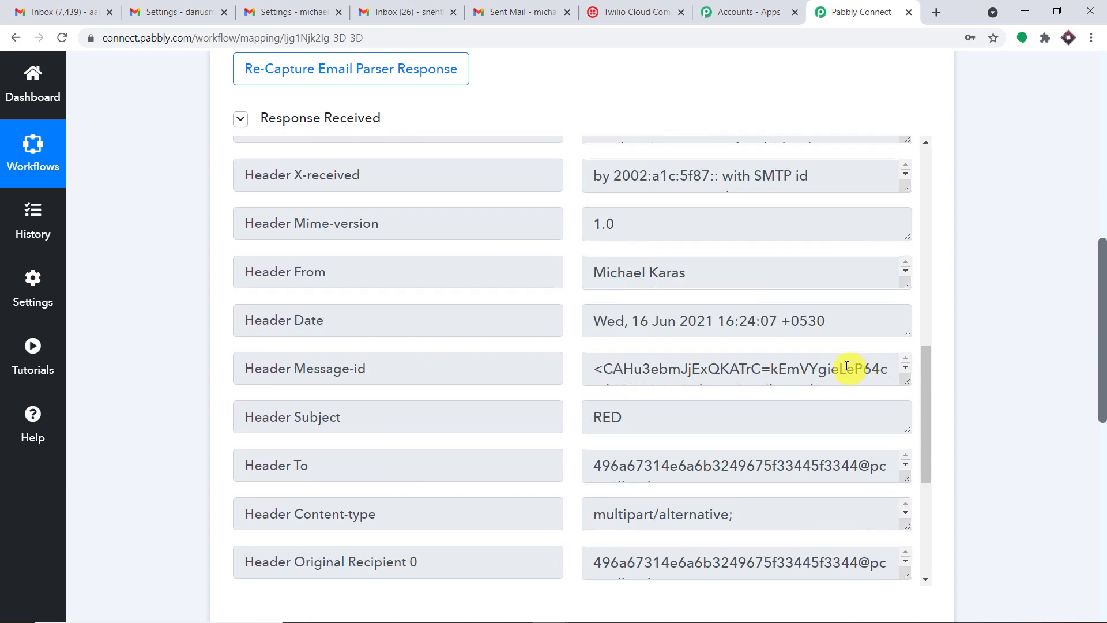
pyautogui.scroll(-2, 853, 368)
pyautogui.scroll(-6, 840, 329)
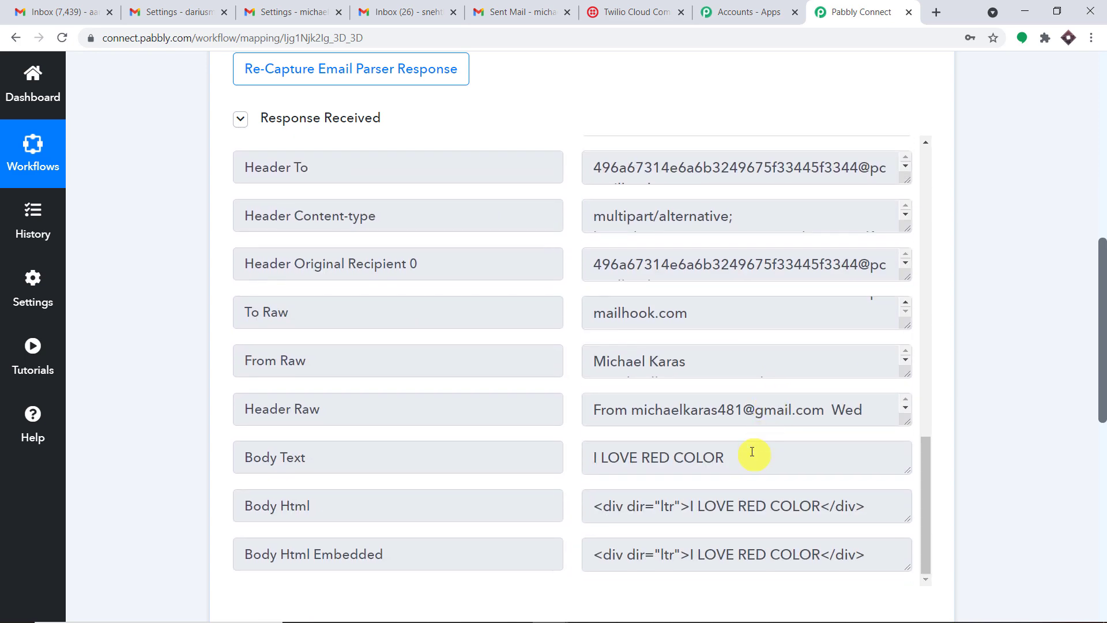
pyautogui.moveTo(751, 456); pyautogui.dragTo(588, 456)
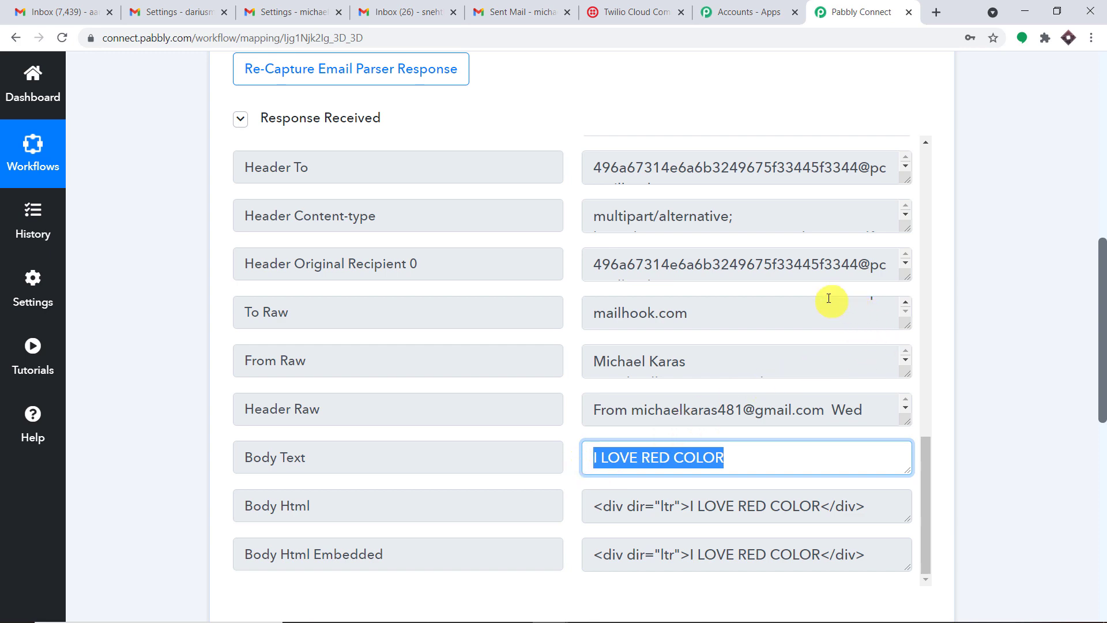
# Step: Switch to the first Gmail inbox, check which account is signed in, and compare with the captured response in the Pabbly Connect workflow
pyautogui.click(92, 12)
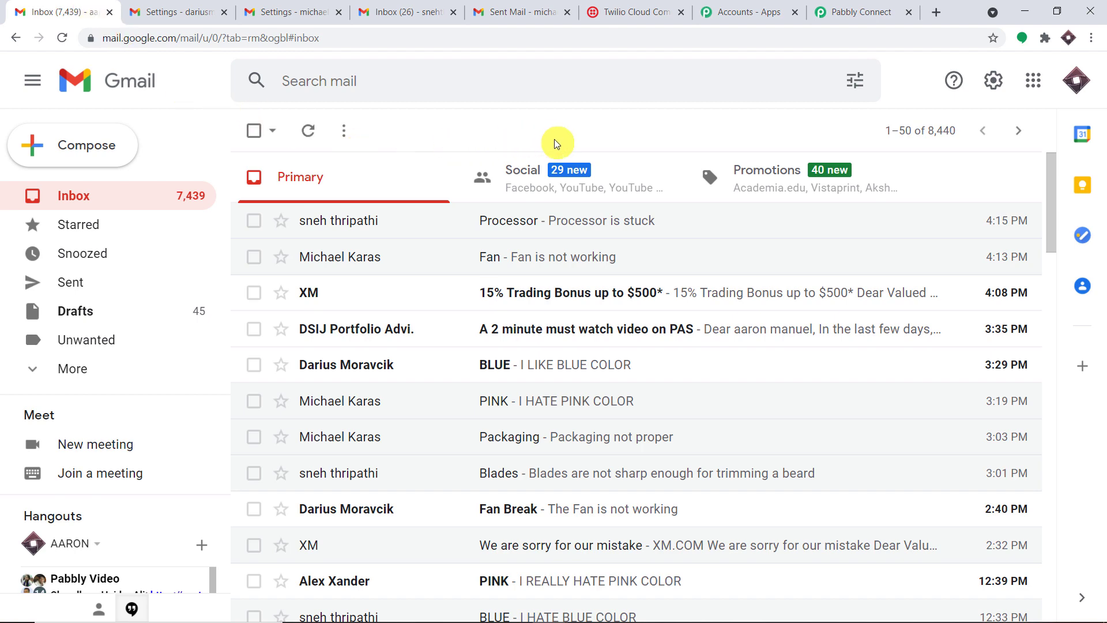
pyautogui.click(842, 12)
pyautogui.scroll(9, 729, 181)
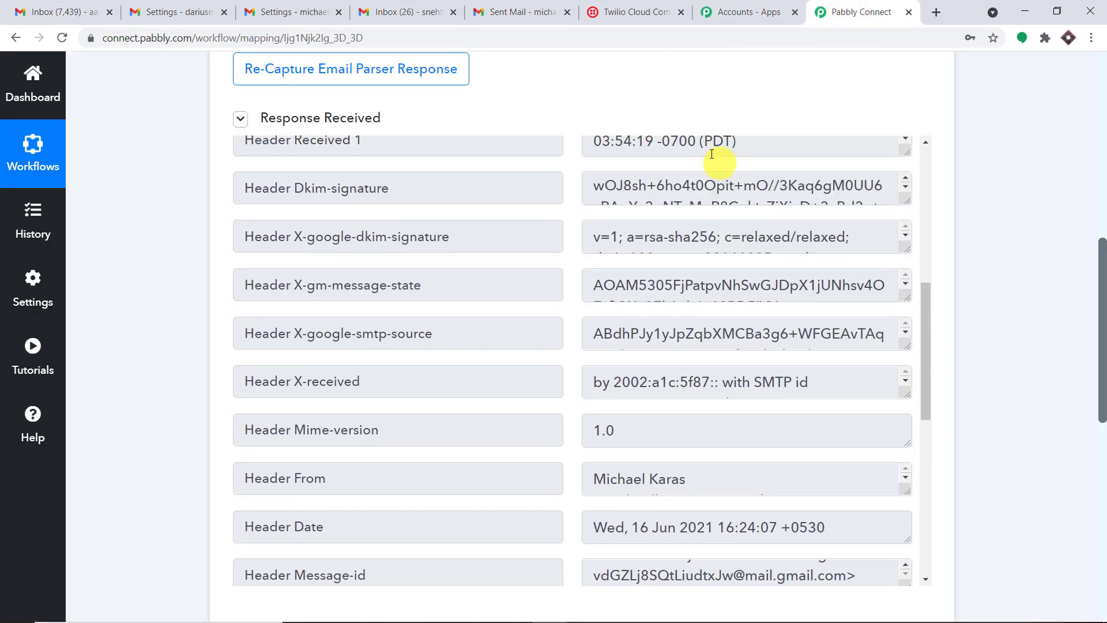
pyautogui.scroll(4, 712, 154)
pyautogui.click(86, 11)
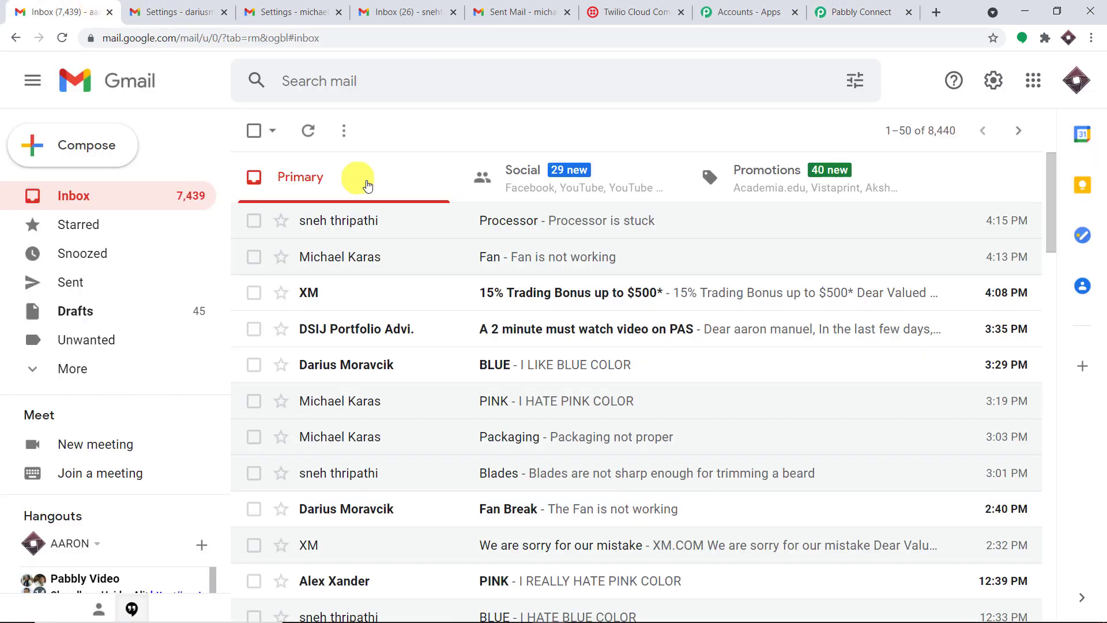
pyautogui.click(1075, 85)
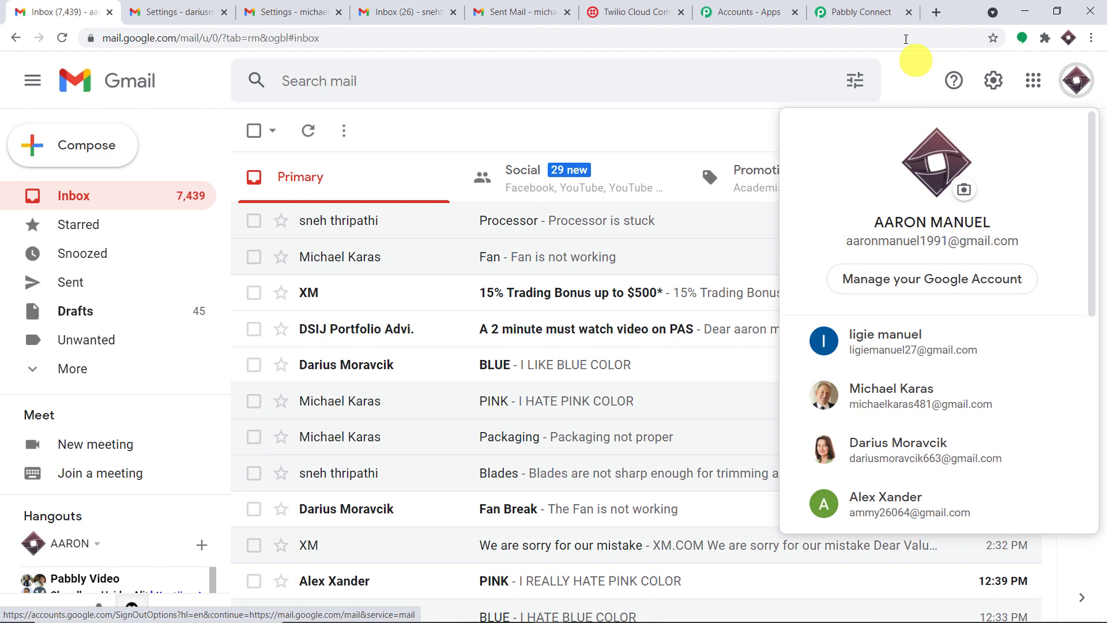
pyautogui.click(882, 11)
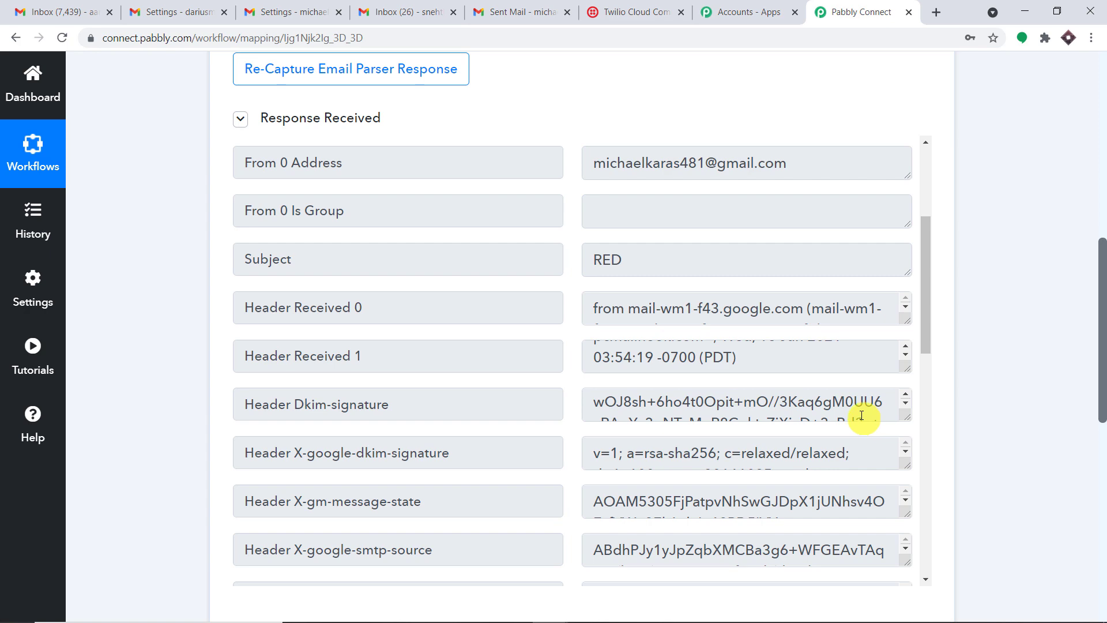
pyautogui.click(75, 12)
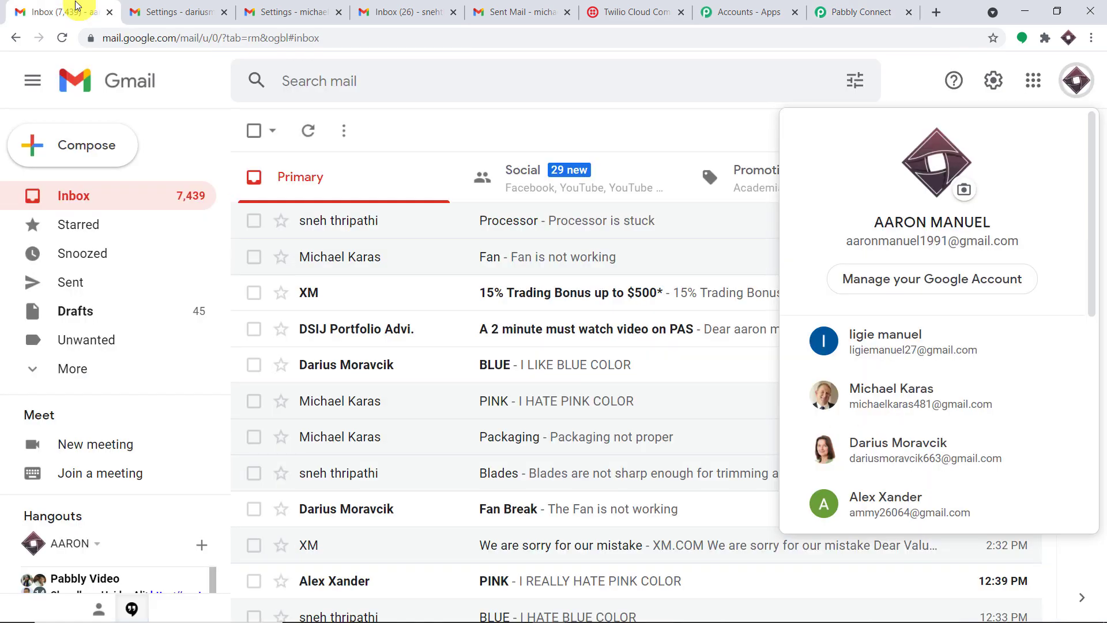
# Step: Open the Filters and Blocked Addresses settings of this Gmail account and bring up the form for a new filter
pyautogui.click(995, 83)
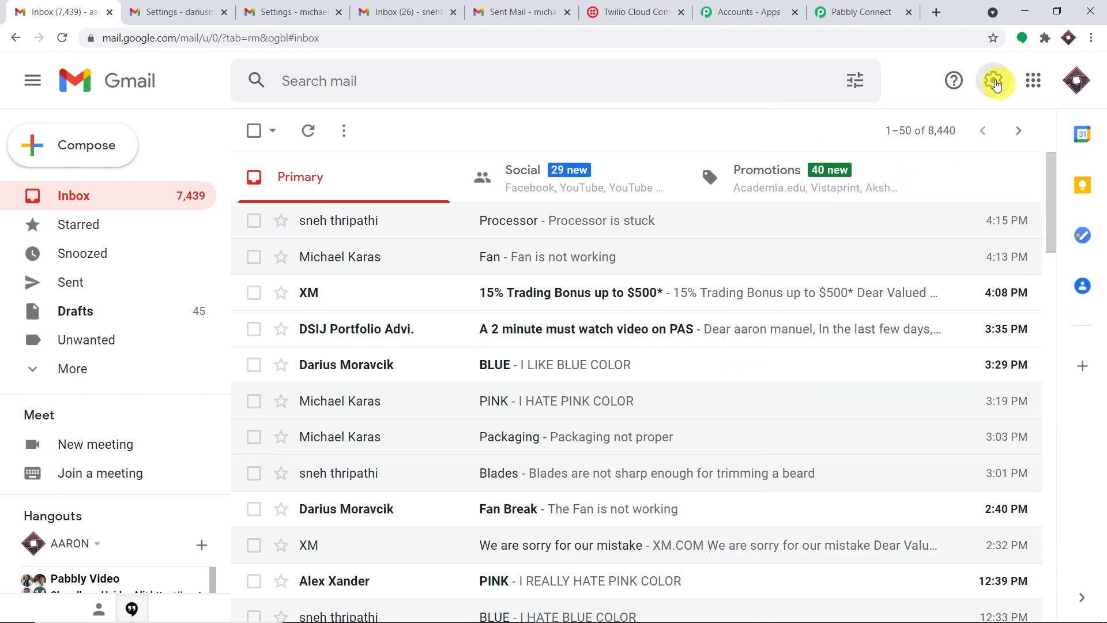
pyautogui.click(996, 85)
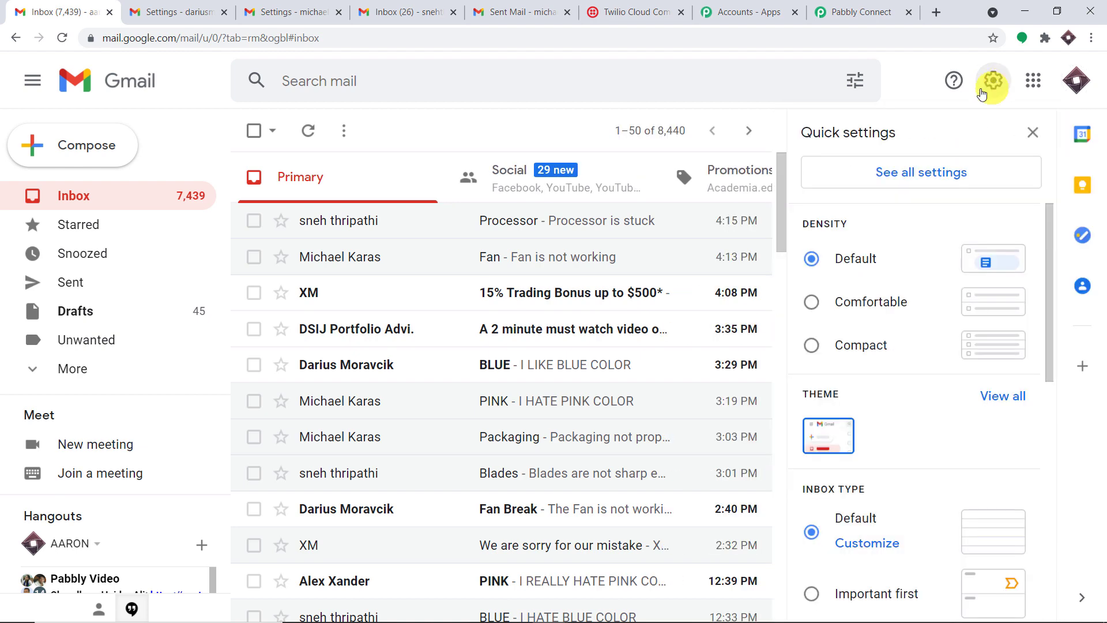
pyautogui.click(902, 183)
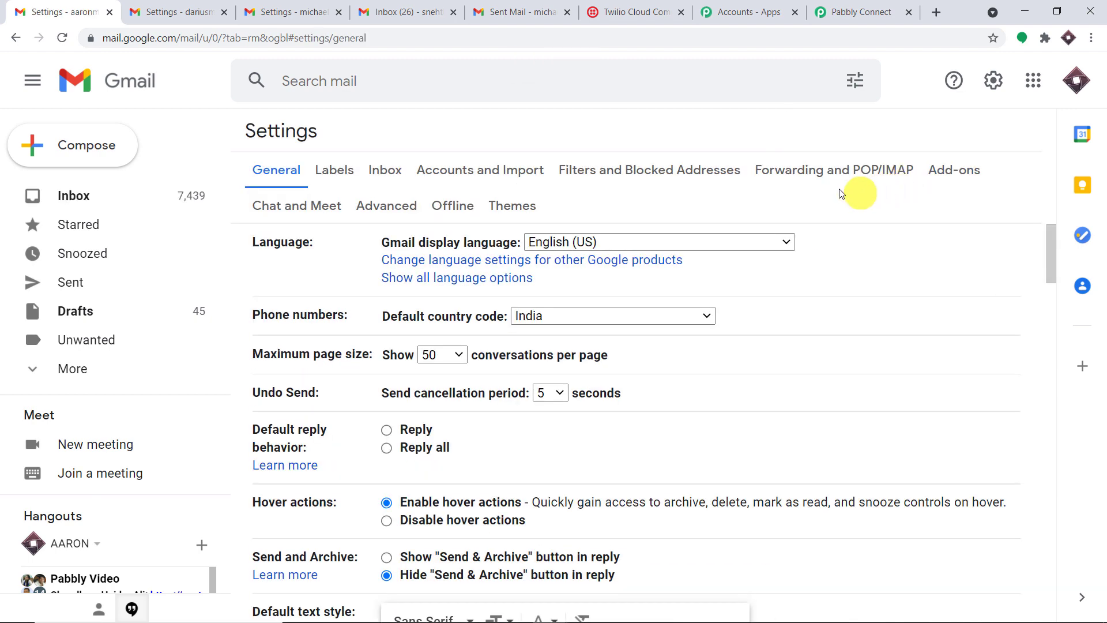
pyautogui.click(640, 177)
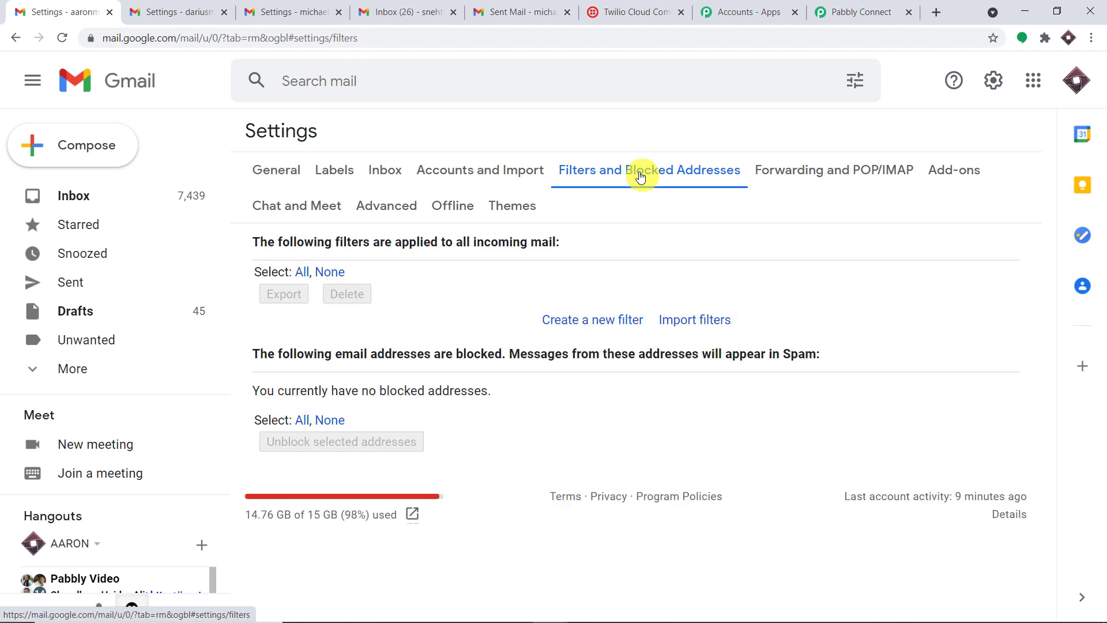
pyautogui.click(600, 320)
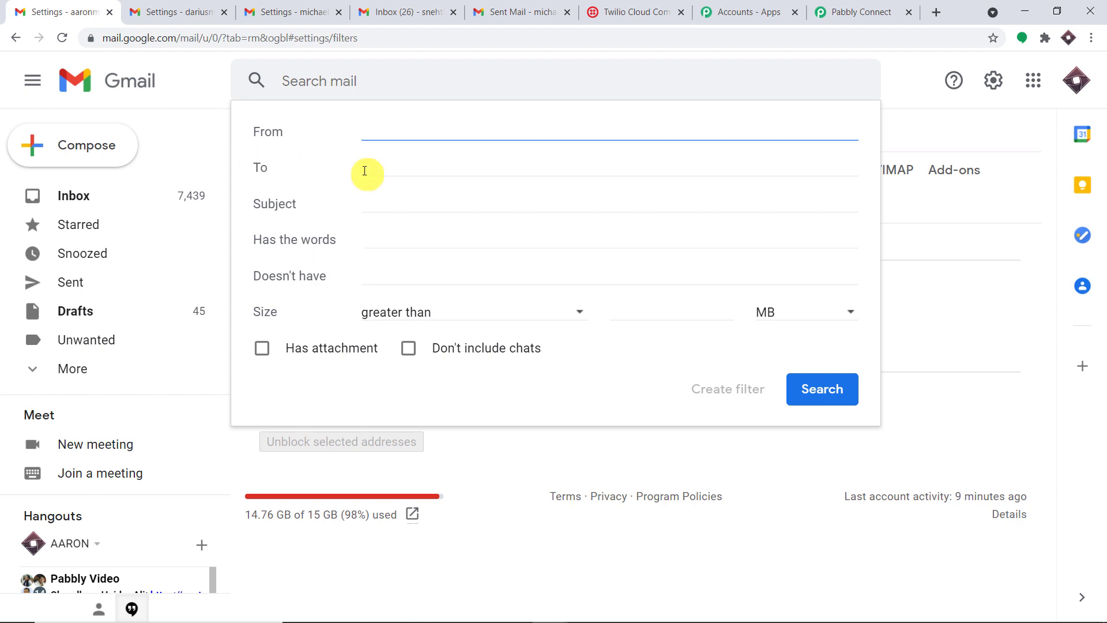
# Step: Copy the signed-in Gmail account's own email address from the account details
pyautogui.click(1073, 81)
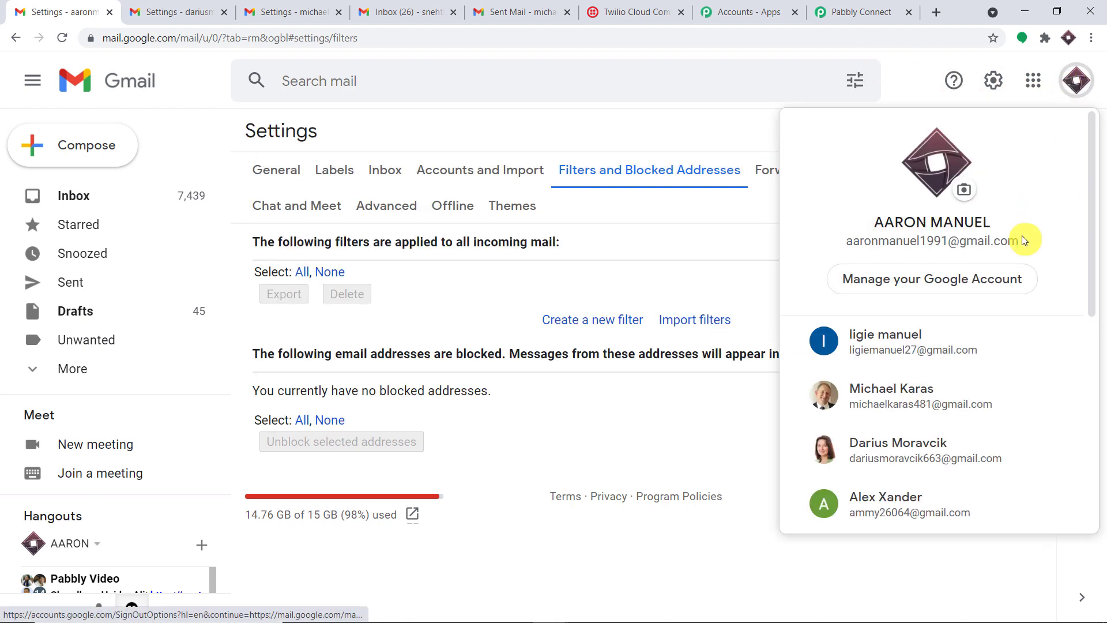
pyautogui.moveTo(1024, 240); pyautogui.dragTo(853, 252)
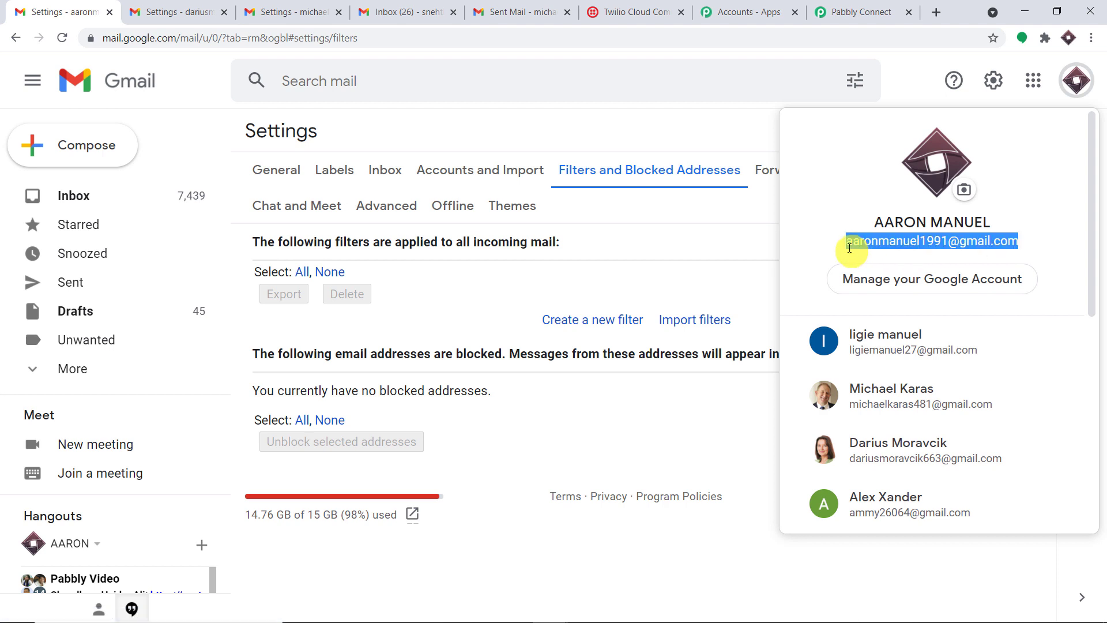
pyautogui.rightClick(849, 248)
pyautogui.click(848, 255)
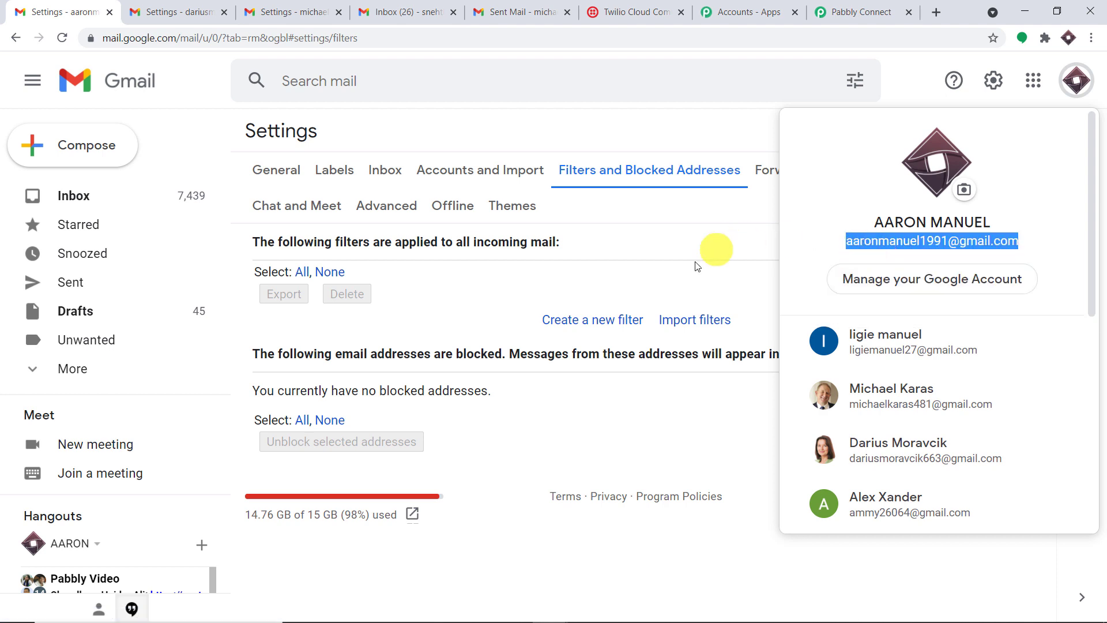
# Step: Define a new mail filter with the copied account address as the To criterion and continue to its filter actions
pyautogui.click(627, 319)
pyautogui.click(365, 173)
pyautogui.rightClick(364, 172)
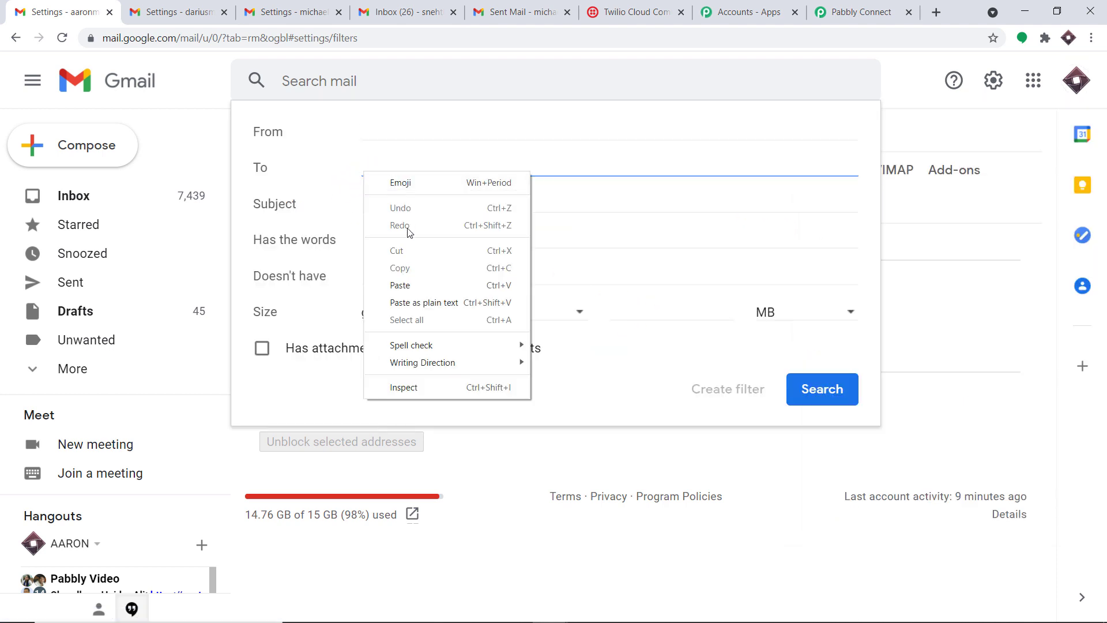
pyautogui.click(409, 285)
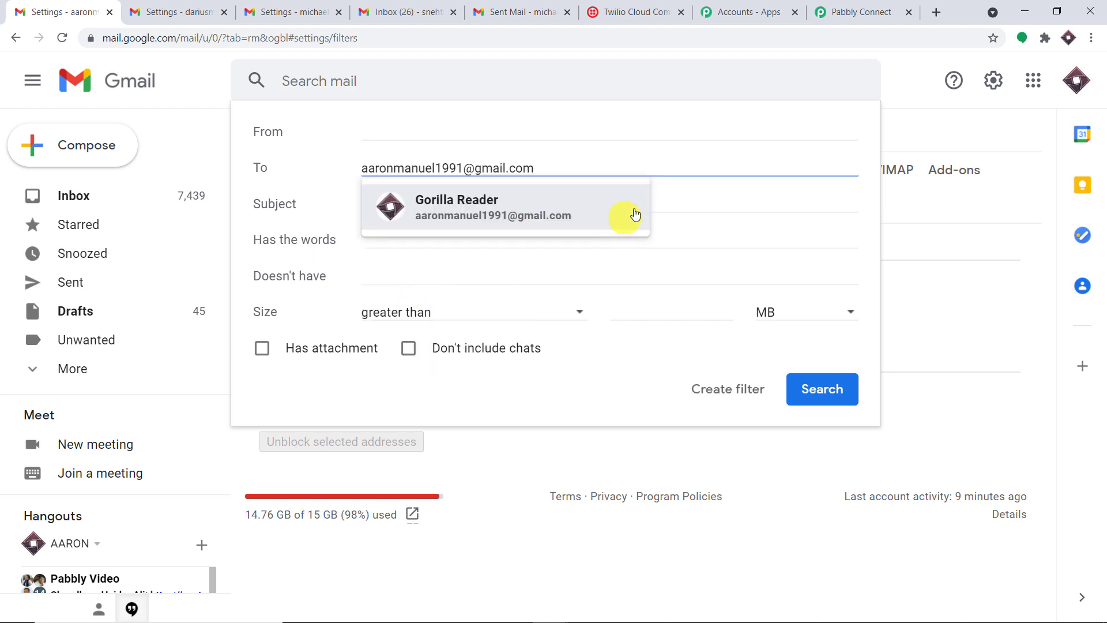
pyautogui.click(719, 202)
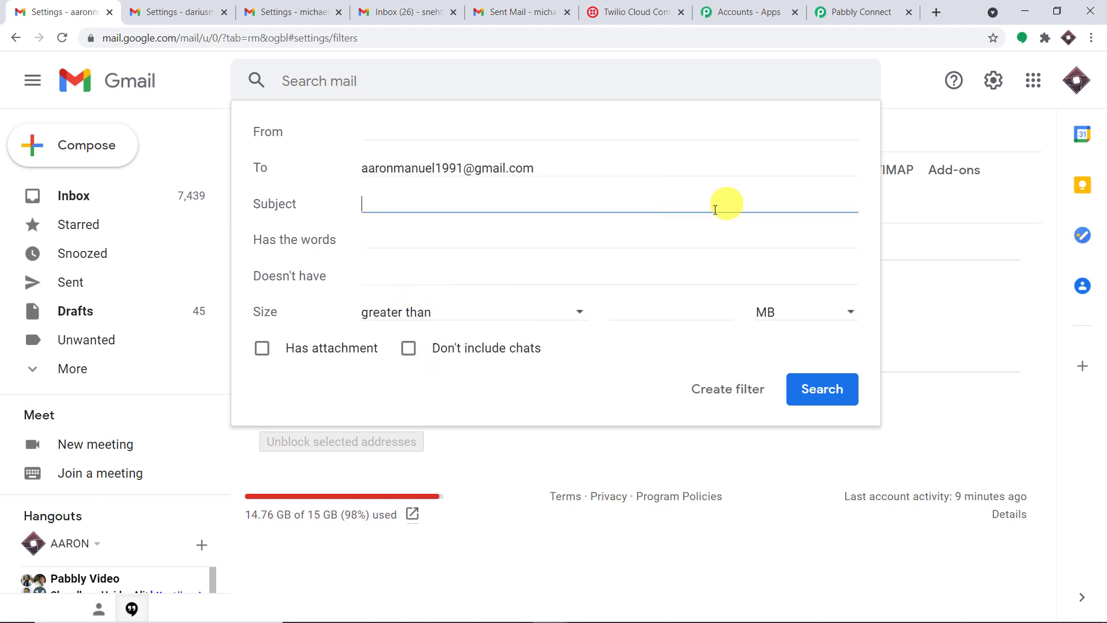
pyautogui.click(731, 390)
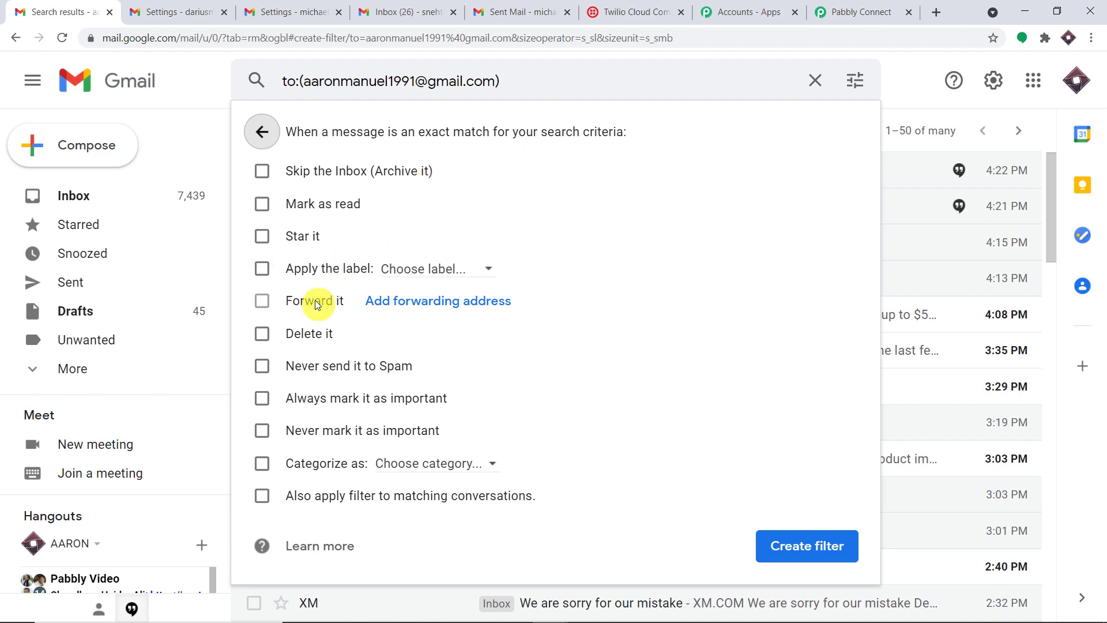
# Step: Check the Email Parser address in the Pabbly Connect workflow's trigger and return to the Gmail filter actions
pyautogui.click(843, 12)
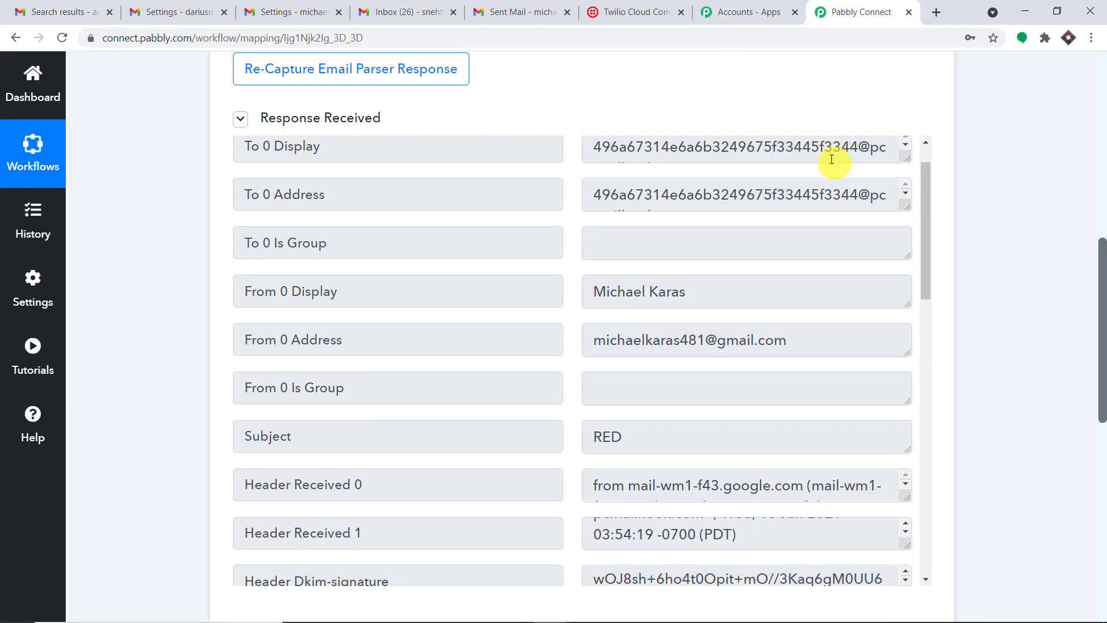
pyautogui.scroll(10, 832, 160)
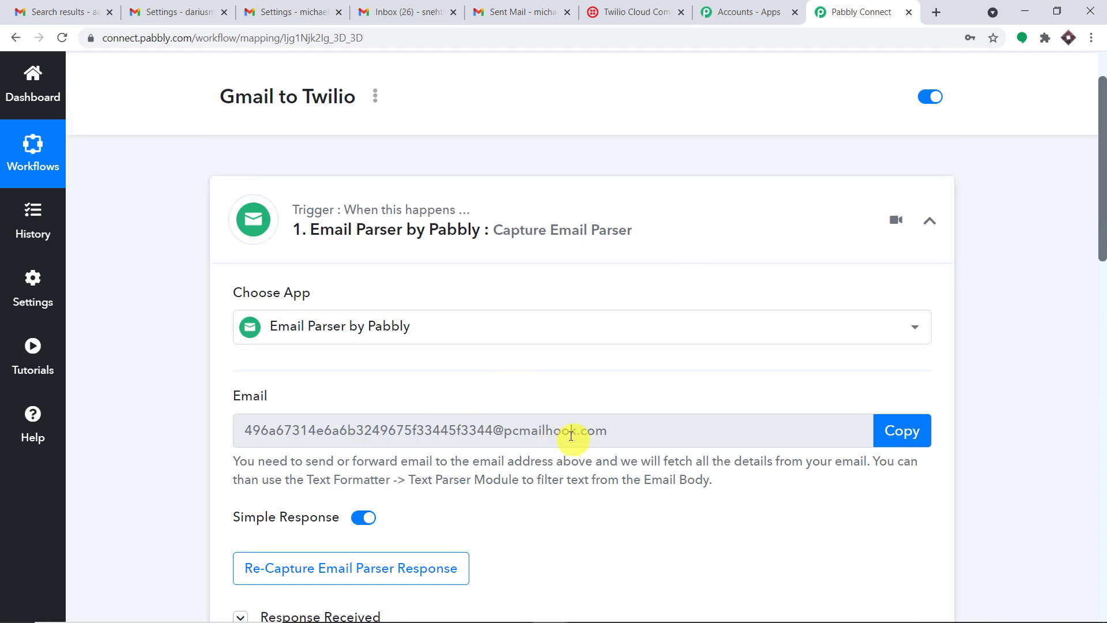
pyautogui.click(52, 11)
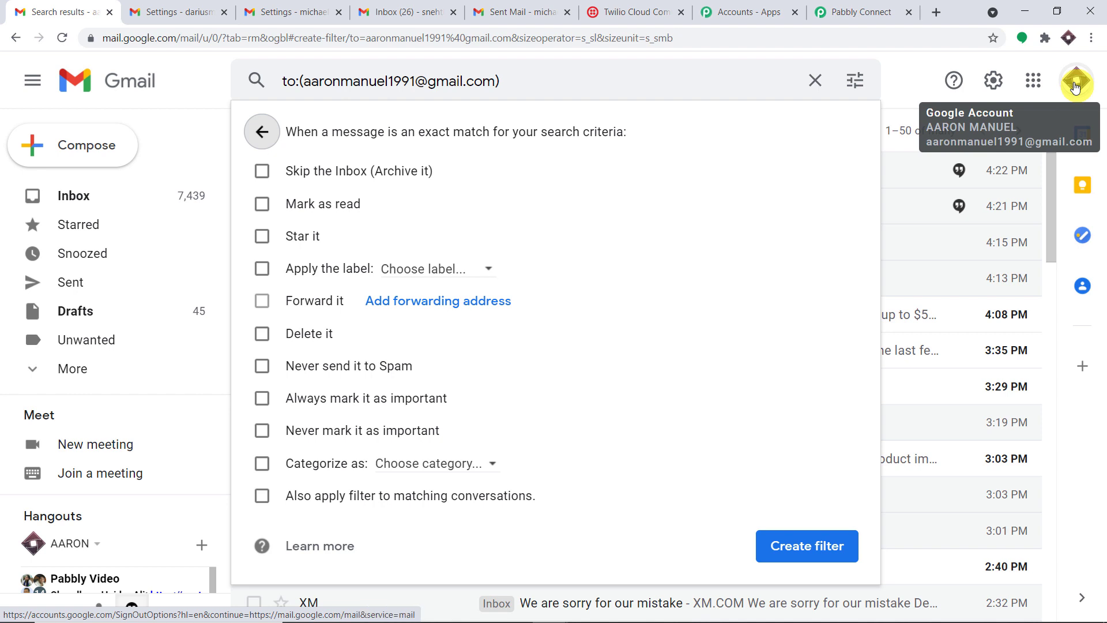
pyautogui.click(868, 12)
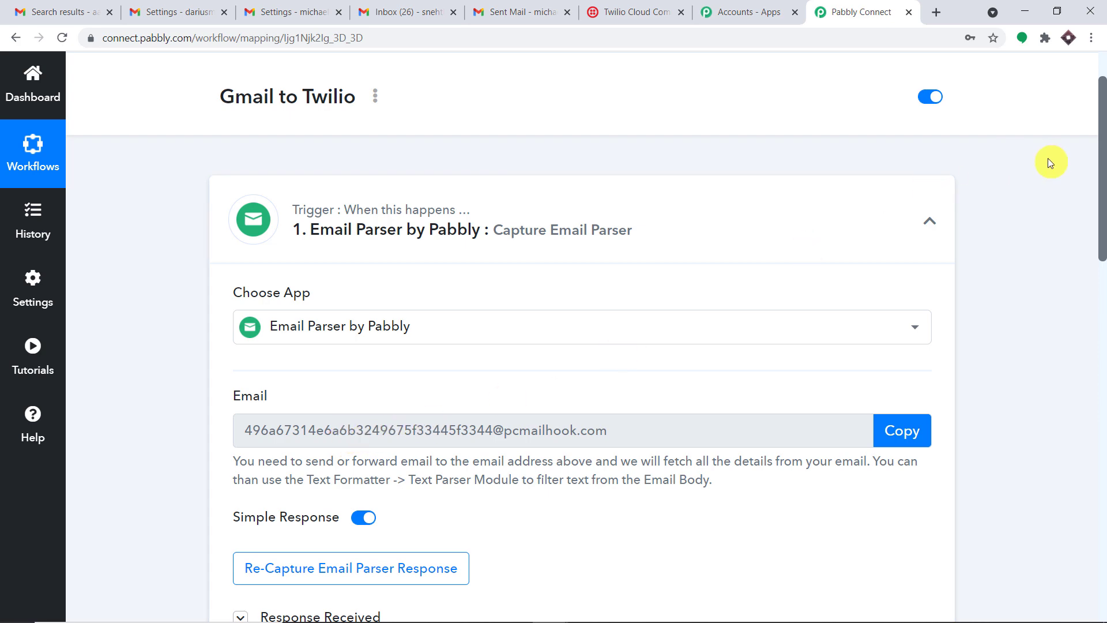
pyautogui.click(93, 8)
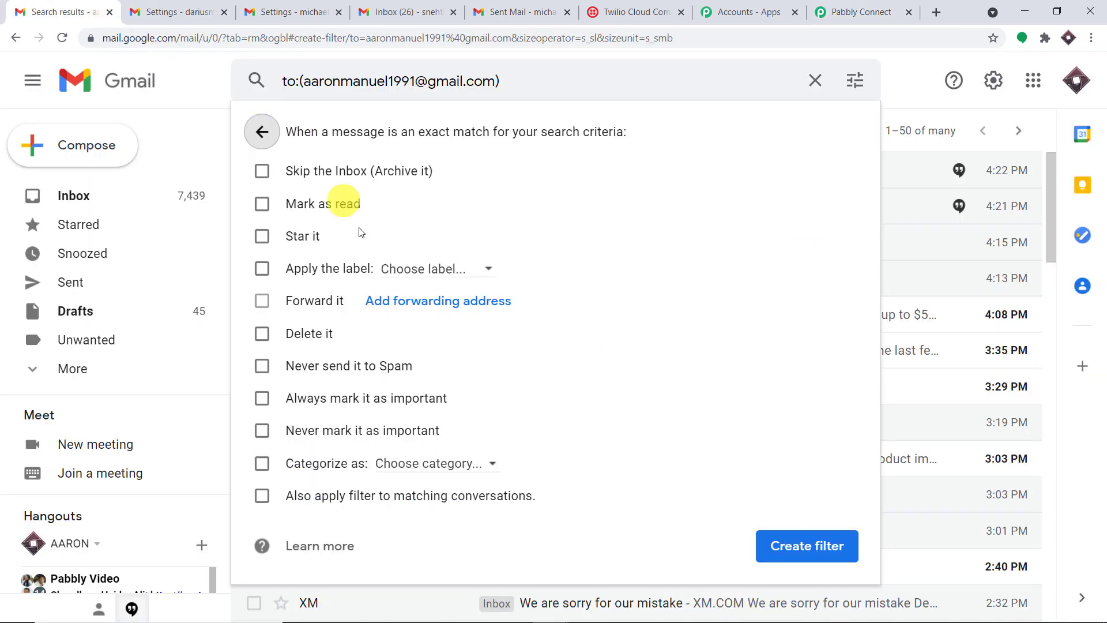
# Step: Enter the Email Parser address copied from the workflow's trigger as a new Gmail forwarding address and submit it for confirmation
pyautogui.click(397, 303)
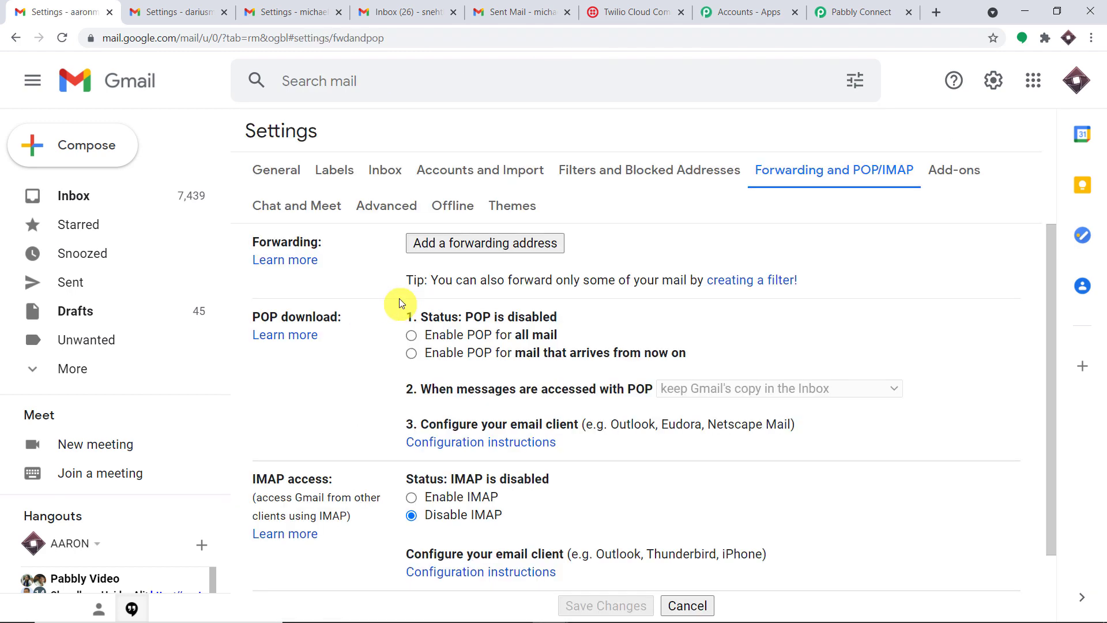
pyautogui.click(469, 242)
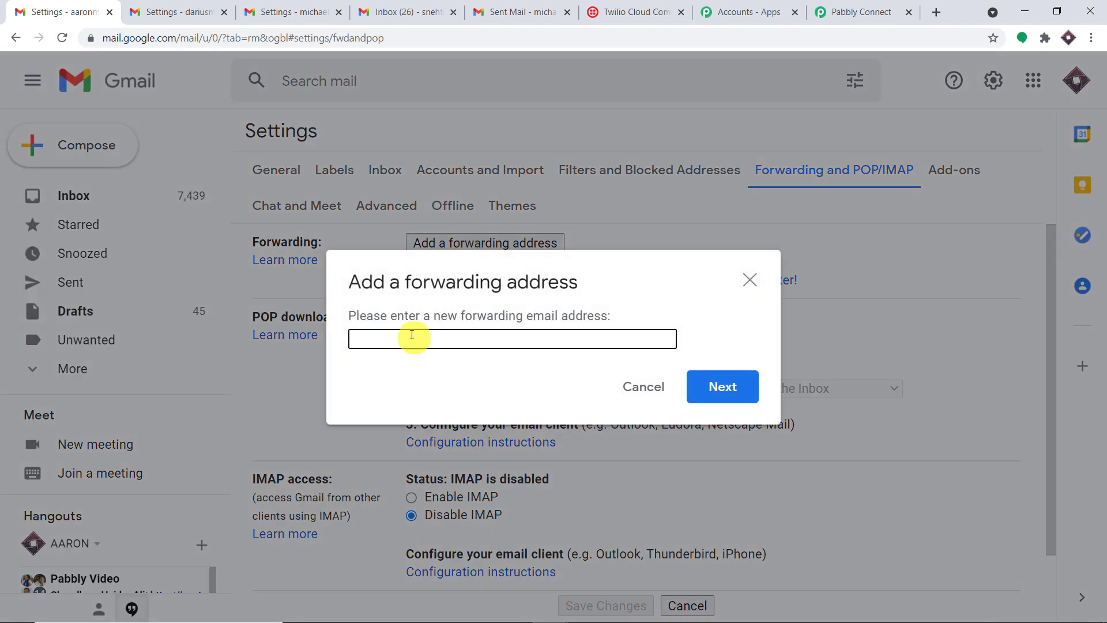
pyautogui.click(836, 11)
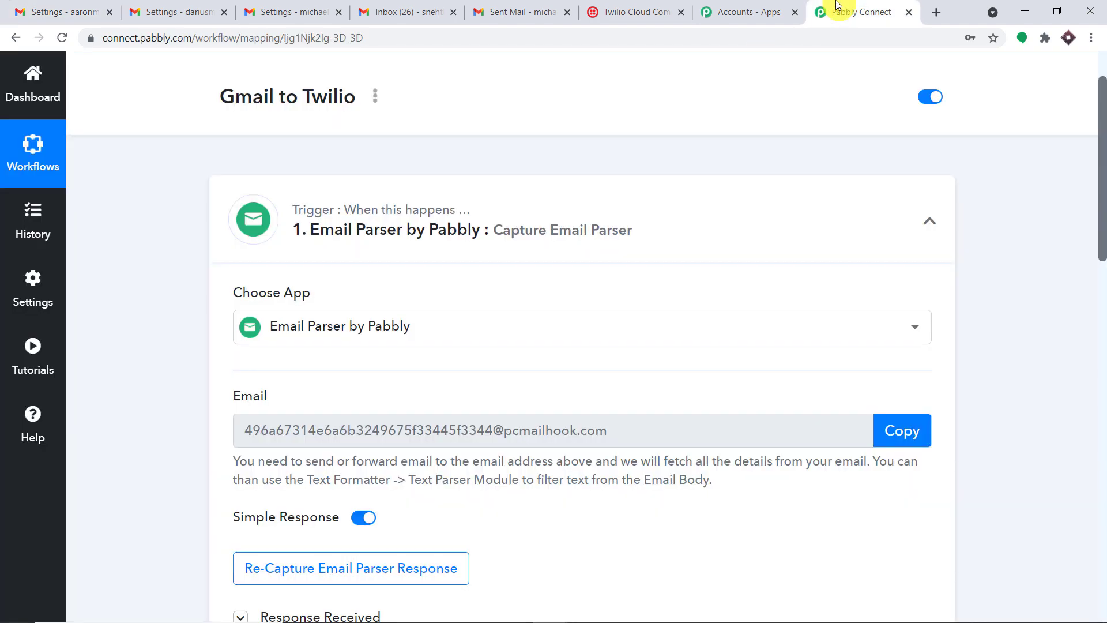
pyautogui.click(902, 431)
pyautogui.click(63, 11)
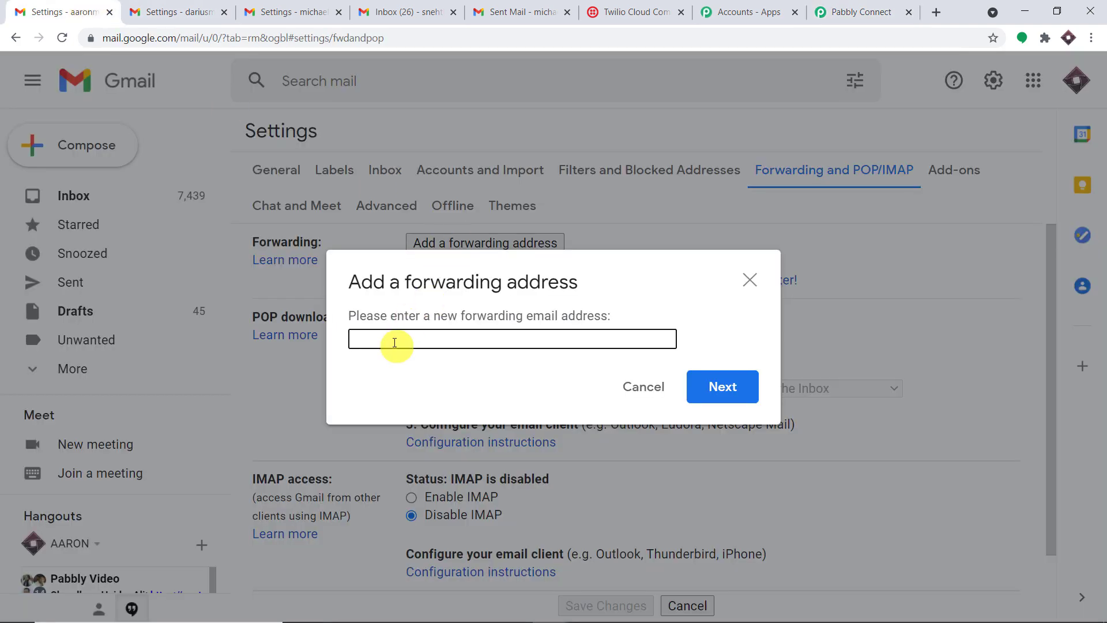
pyautogui.rightClick(394, 342)
pyautogui.click(454, 456)
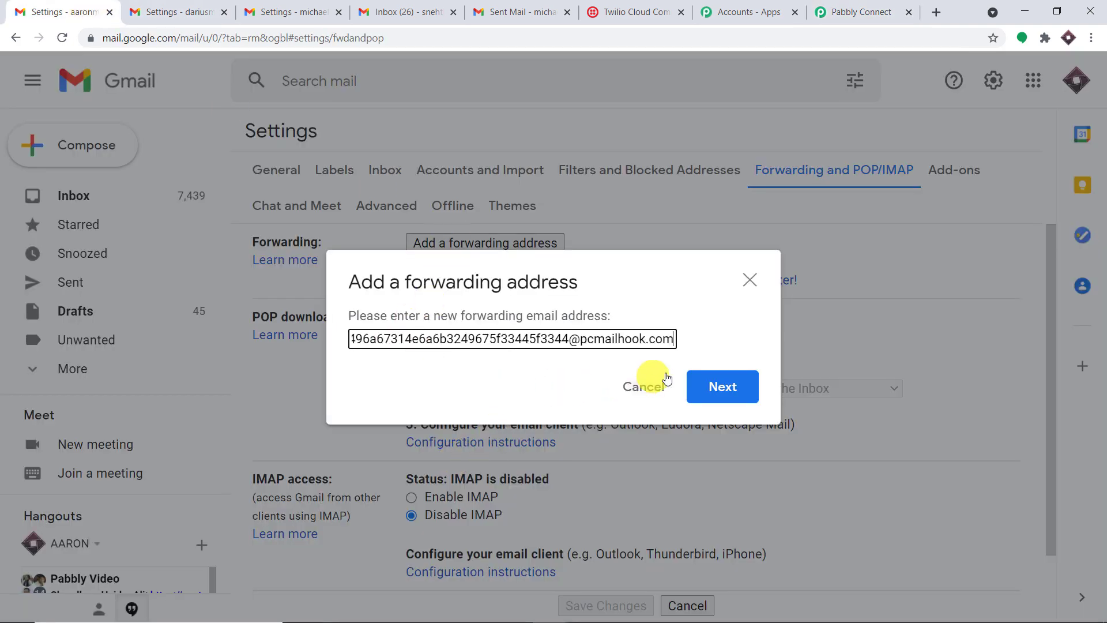
pyautogui.click(717, 394)
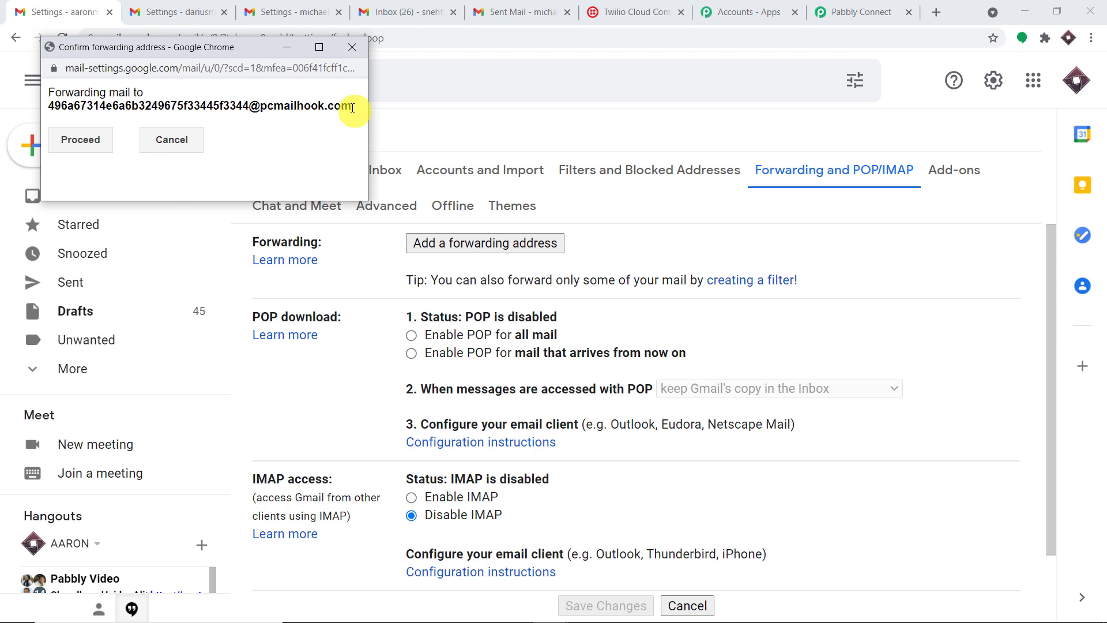
# Step: Switch to the Pabbly Connect workflow and start re-capturing the Email Parser trigger's response, accepting the recapture
pyautogui.click(836, 6)
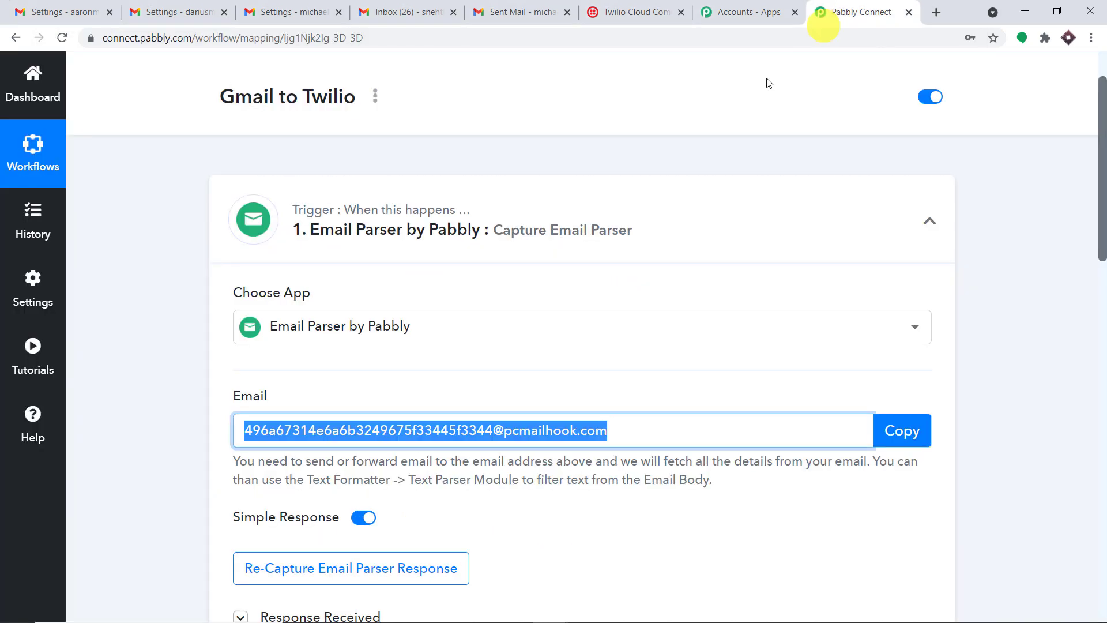
pyautogui.scroll(-3, 564, 327)
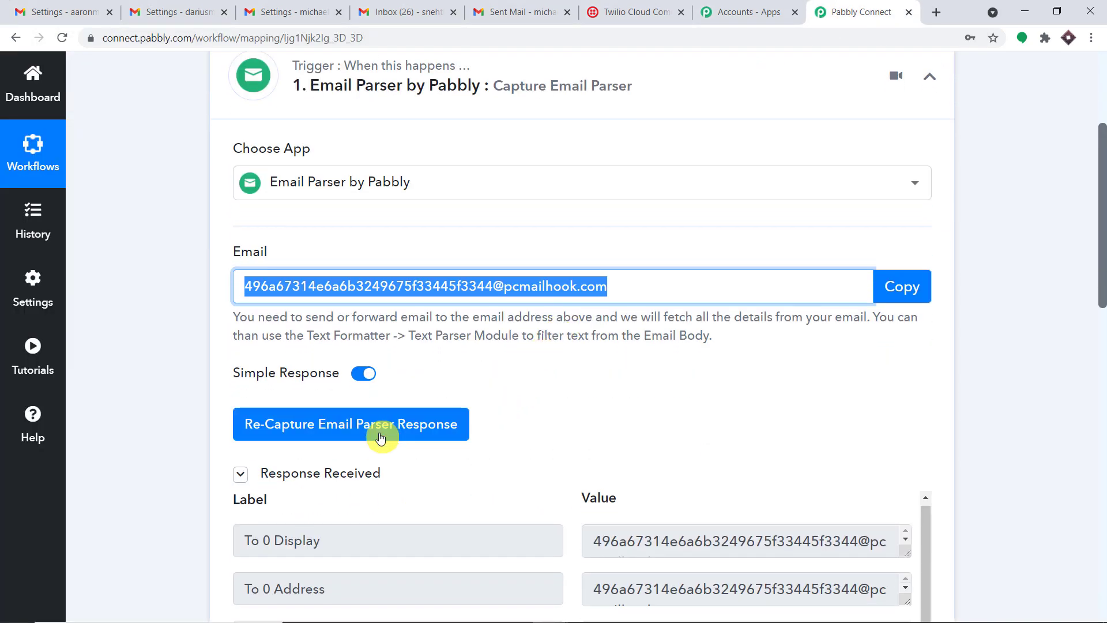
pyautogui.click(380, 438)
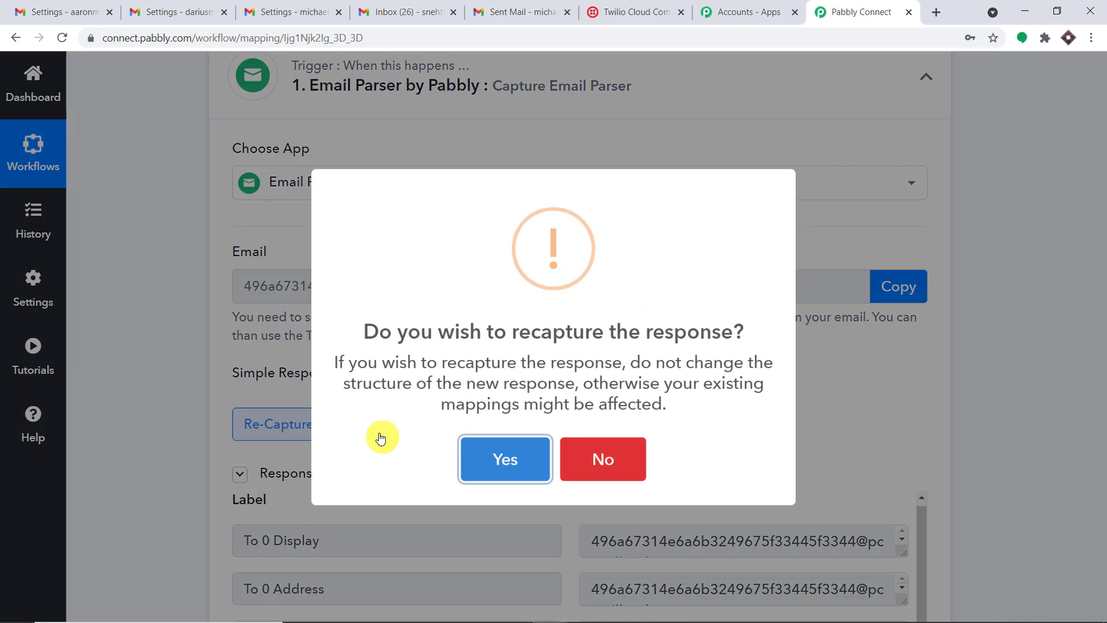
pyautogui.click(506, 453)
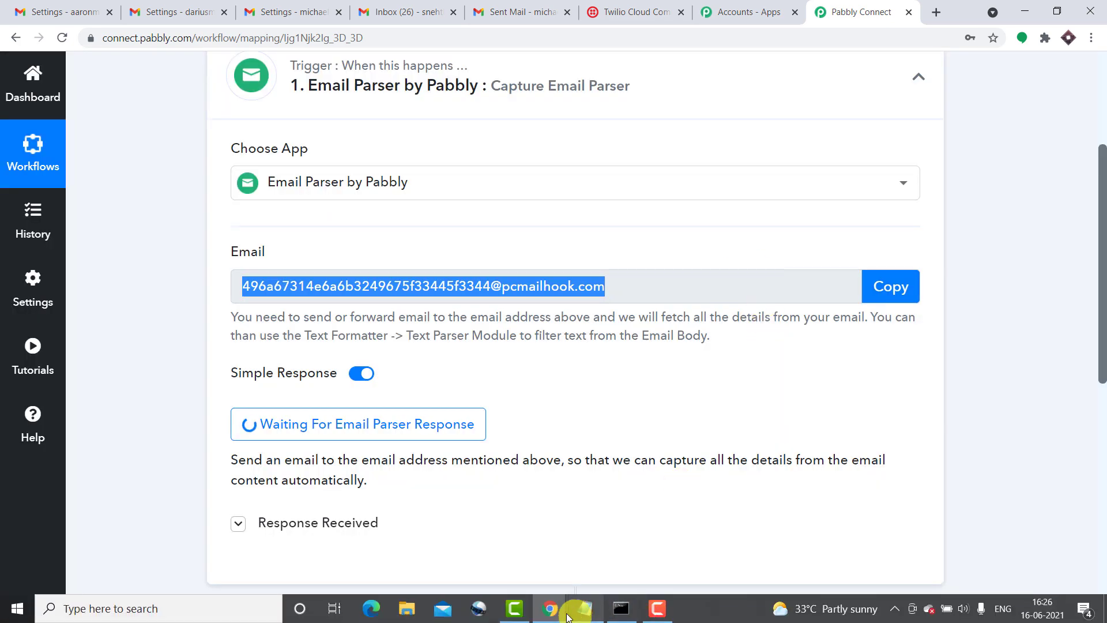
# Step: Return to the Gmail forwarding confirmation window and proceed with forwarding mail to the Email Parser address
pyautogui.moveTo(551, 609)
pyautogui.click(711, 573)
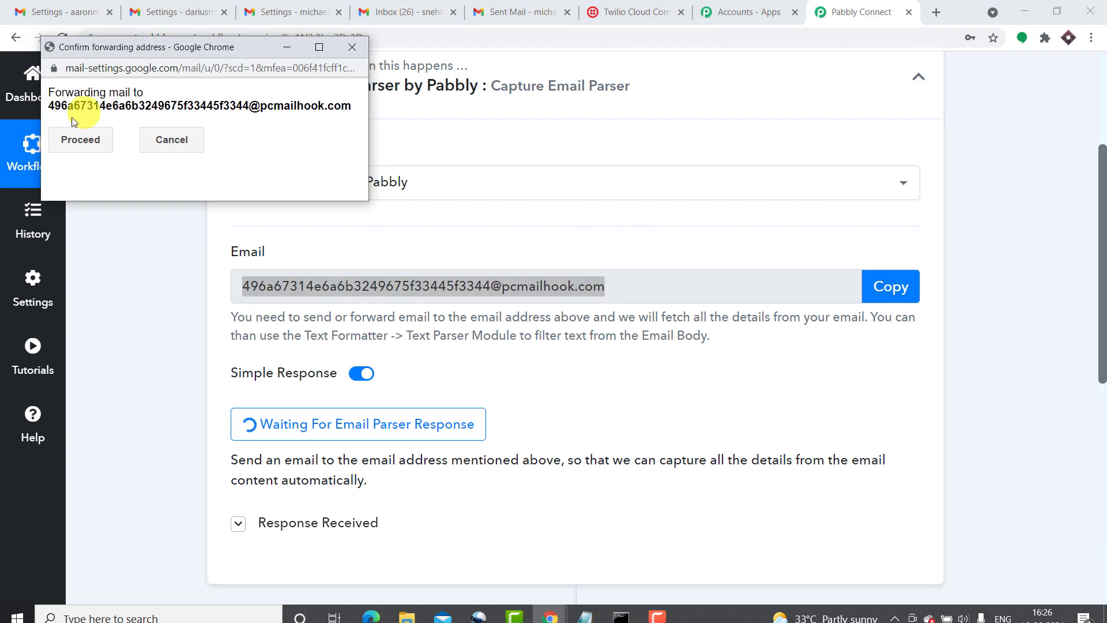
pyautogui.click(73, 138)
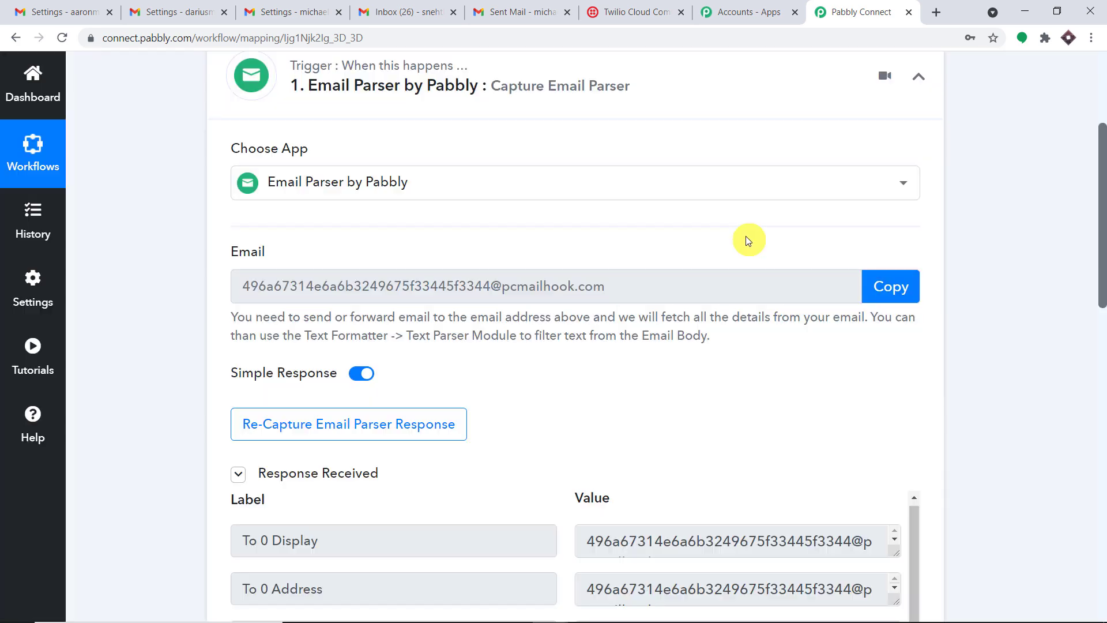
# Step: Find the Gmail forwarding confirmation code in the Body Text of the captured response and copy it
pyautogui.scroll(-6, 760, 249)
pyautogui.scroll(-2, 793, 248)
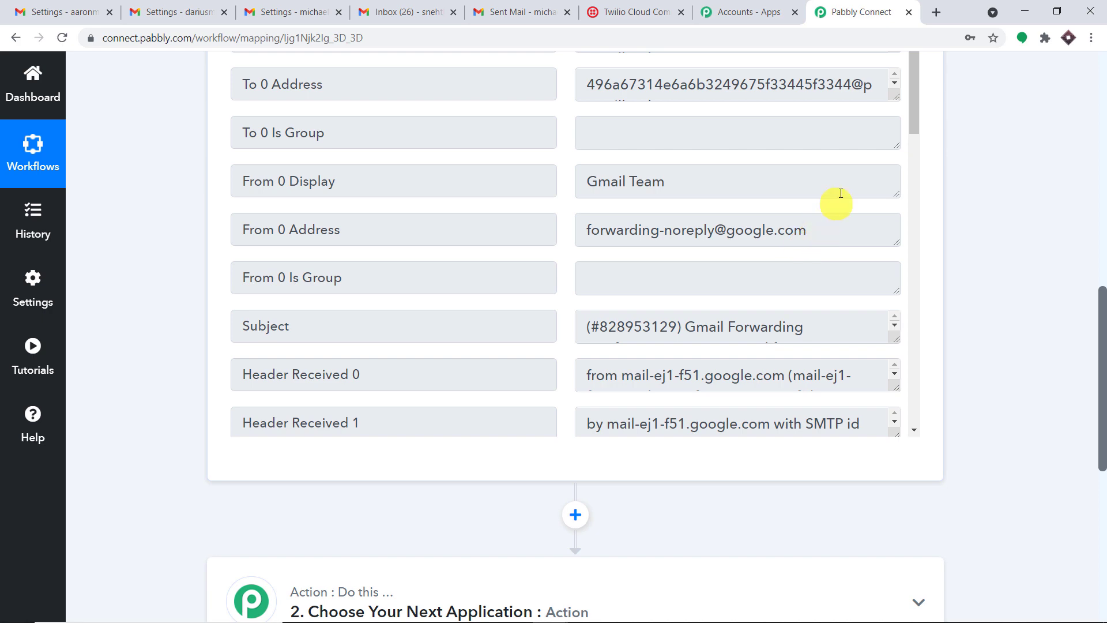
pyautogui.scroll(-10, 841, 193)
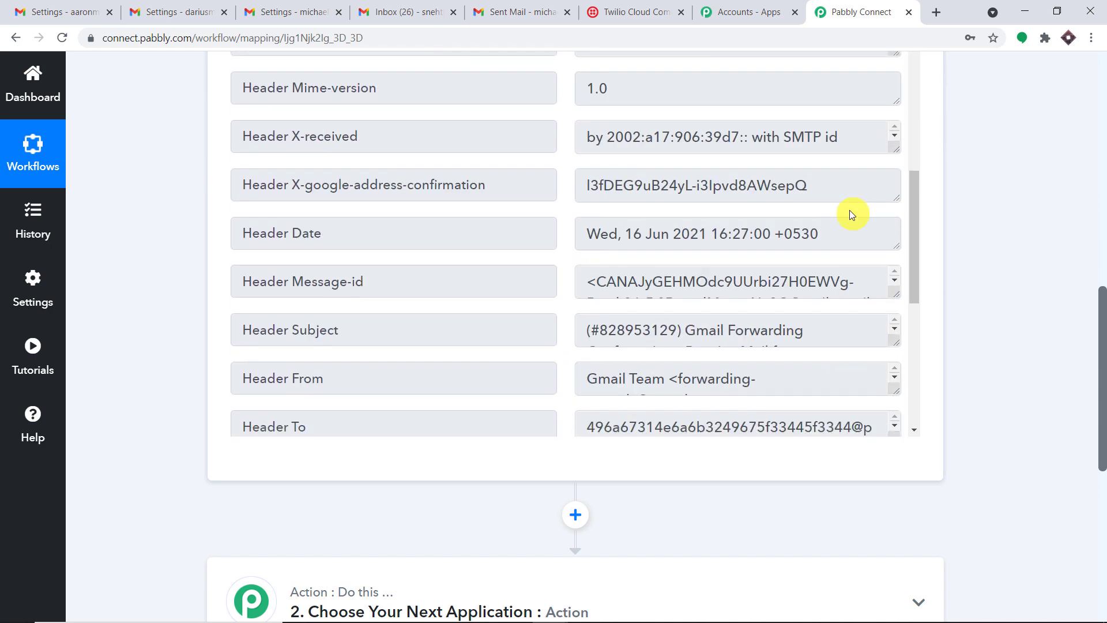
pyautogui.scroll(-5, 850, 216)
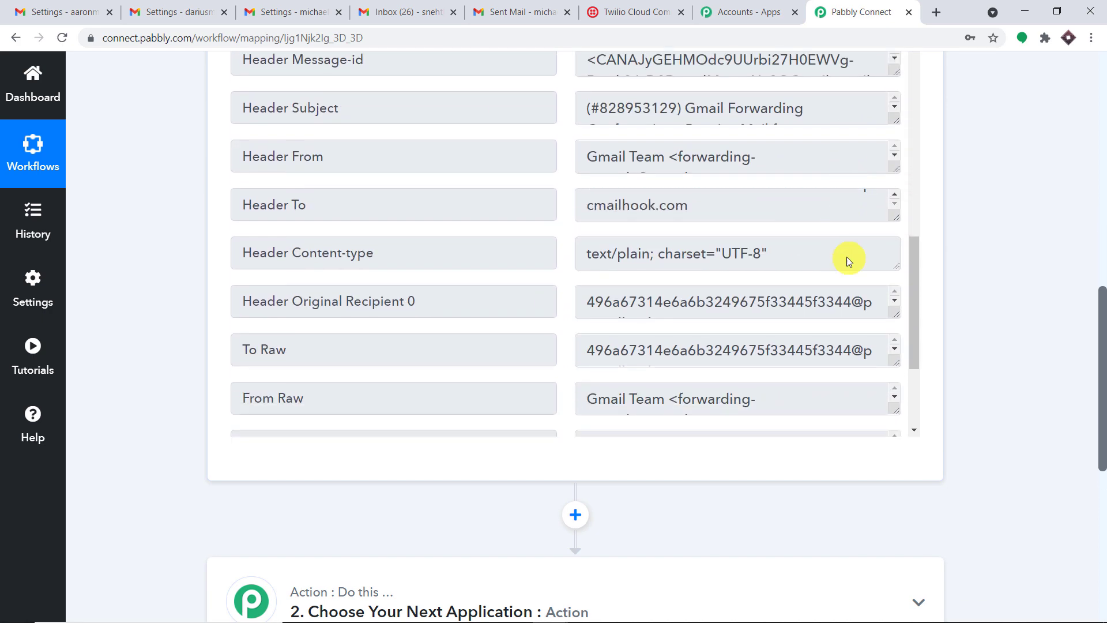
pyautogui.scroll(-4, 847, 257)
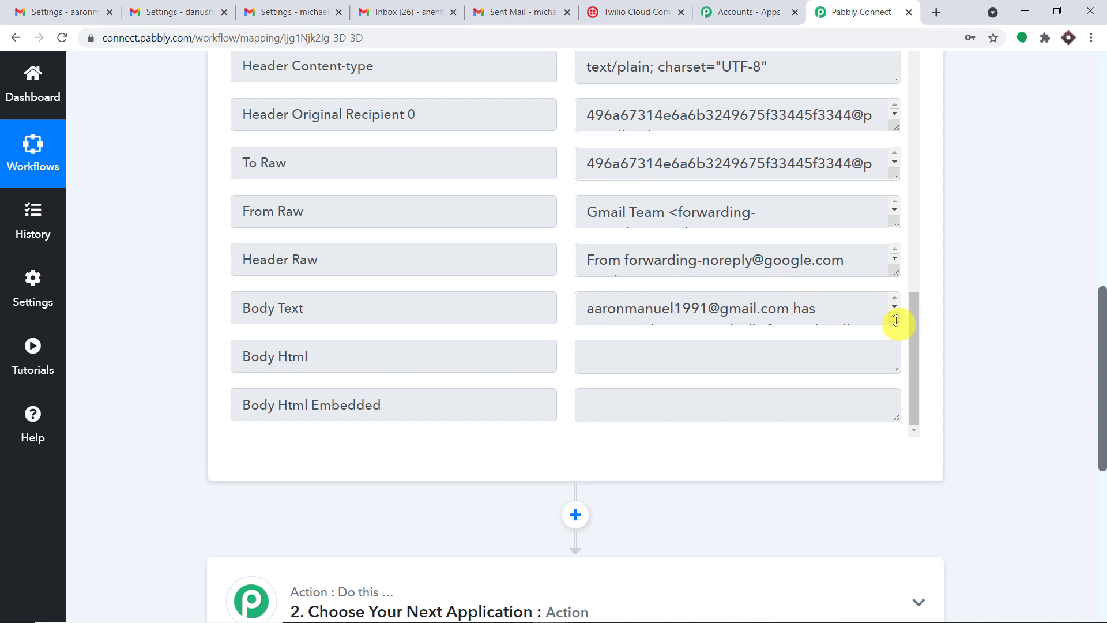
pyautogui.moveTo(895, 320); pyautogui.dragTo(894, 448)
pyautogui.scroll(-3, 784, 371)
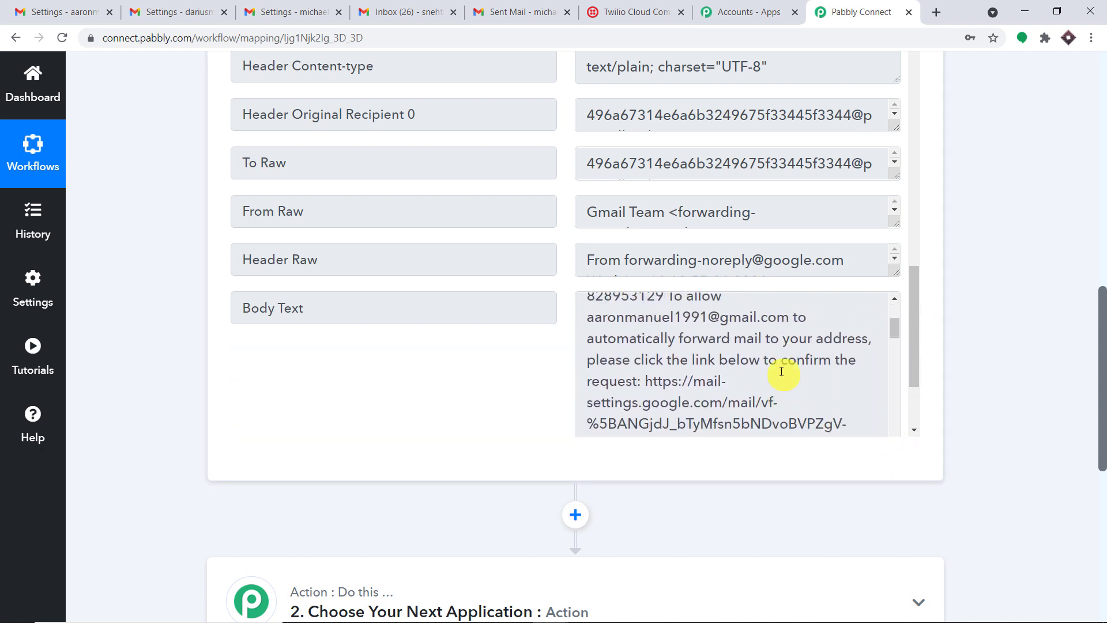
pyautogui.scroll(1, 782, 371)
pyautogui.moveTo(666, 348); pyautogui.dragTo(587, 346)
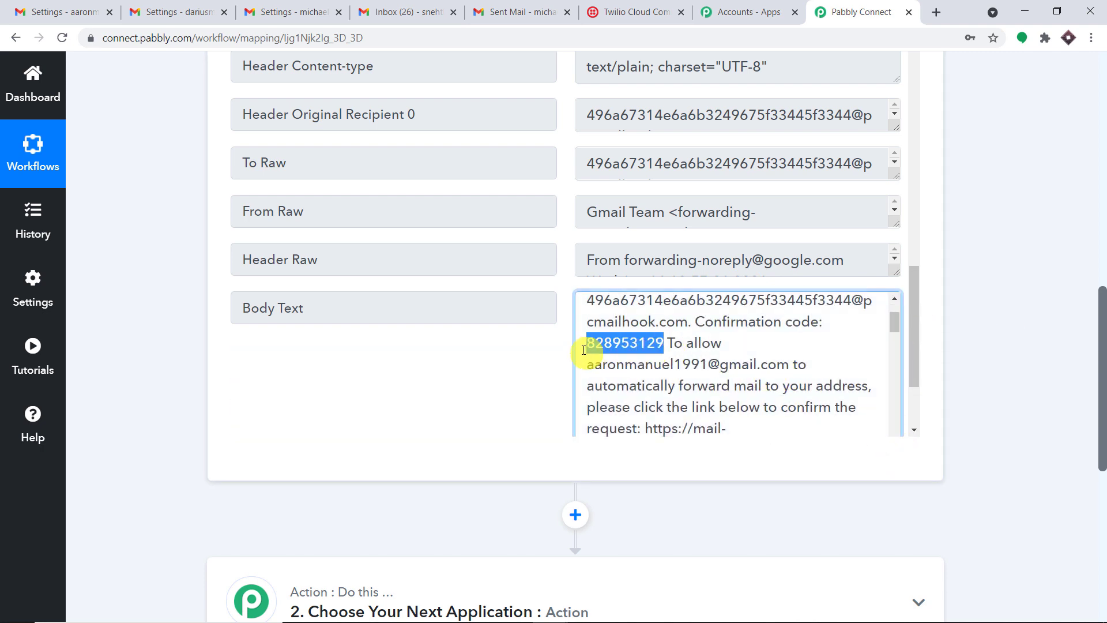
pyautogui.rightClick(630, 345)
pyautogui.click(640, 354)
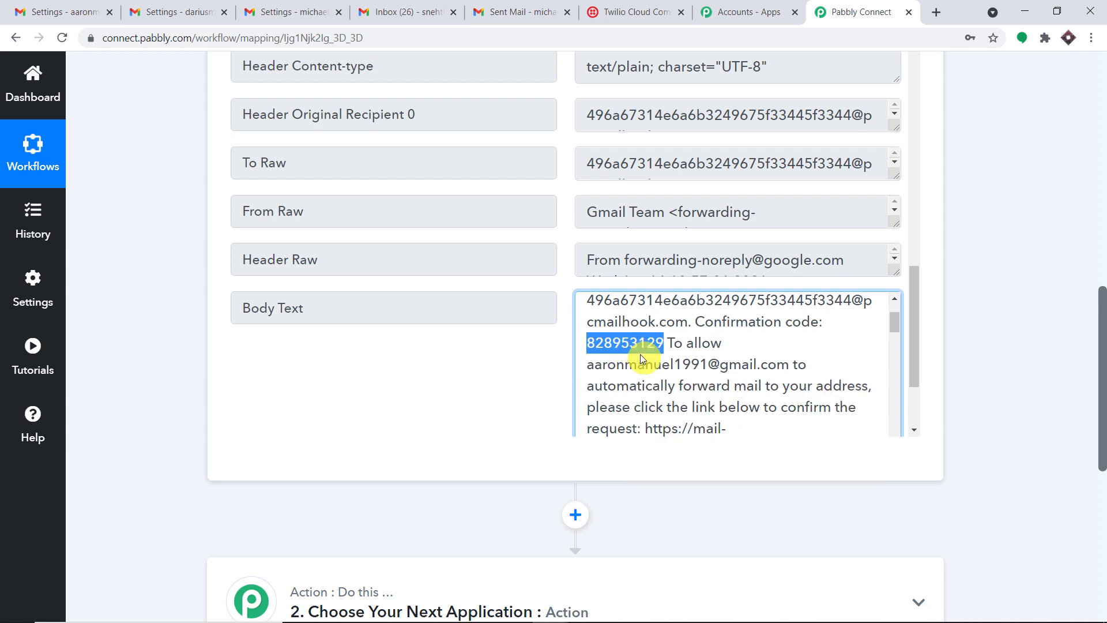
# Step: Paste the confirmation code into Gmail's forwarding settings and verify the Email Parser address
pyautogui.click(81, 12)
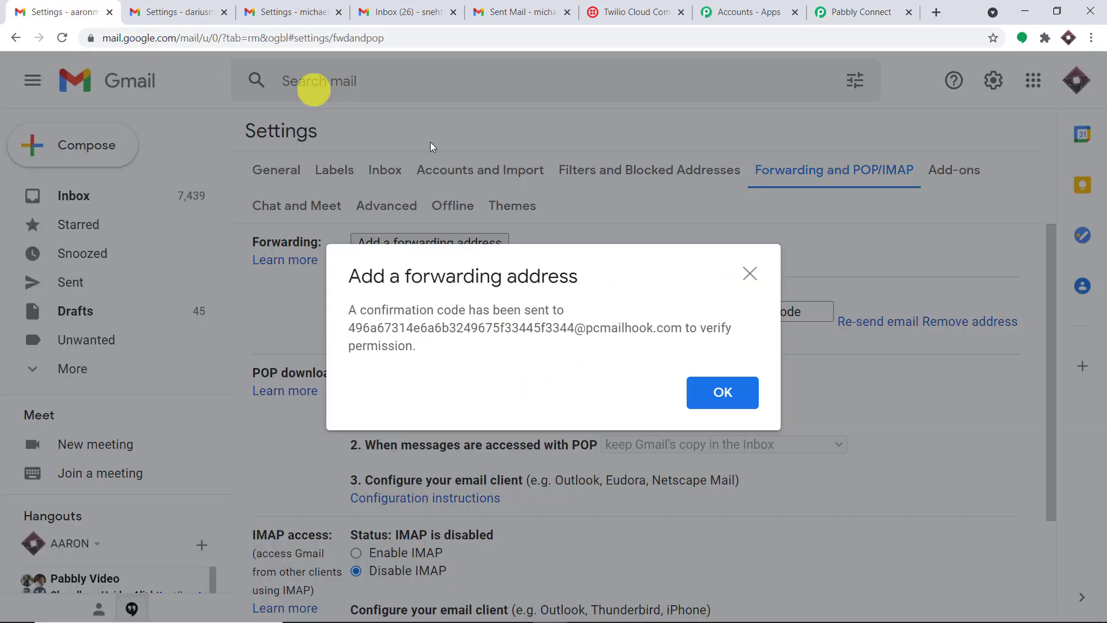
pyautogui.click(723, 392)
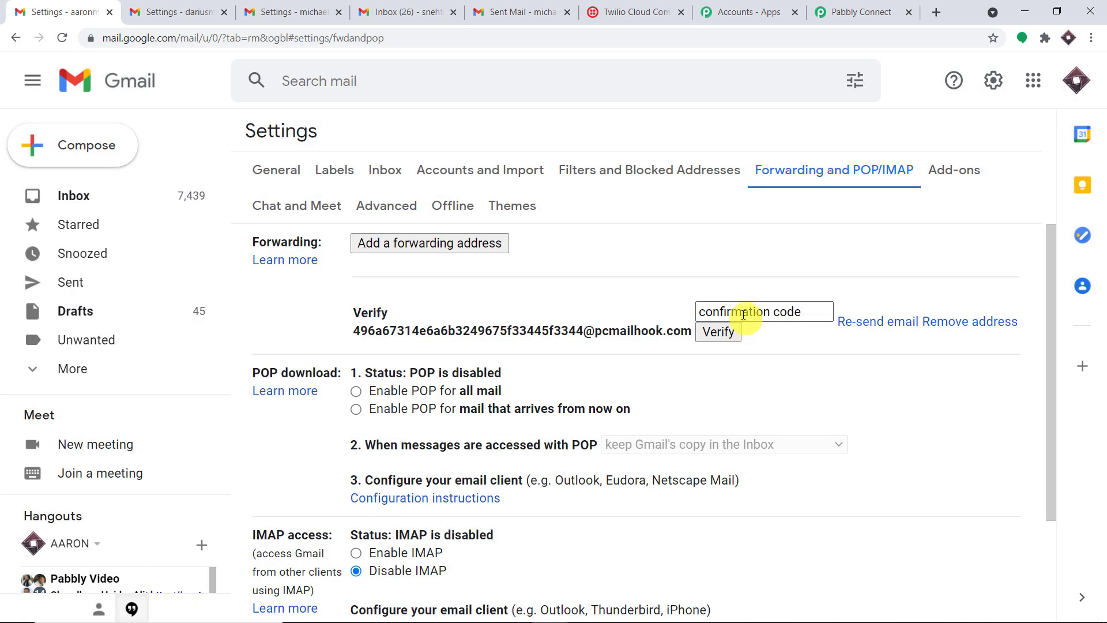
pyautogui.click(744, 314)
pyautogui.rightClick(744, 314)
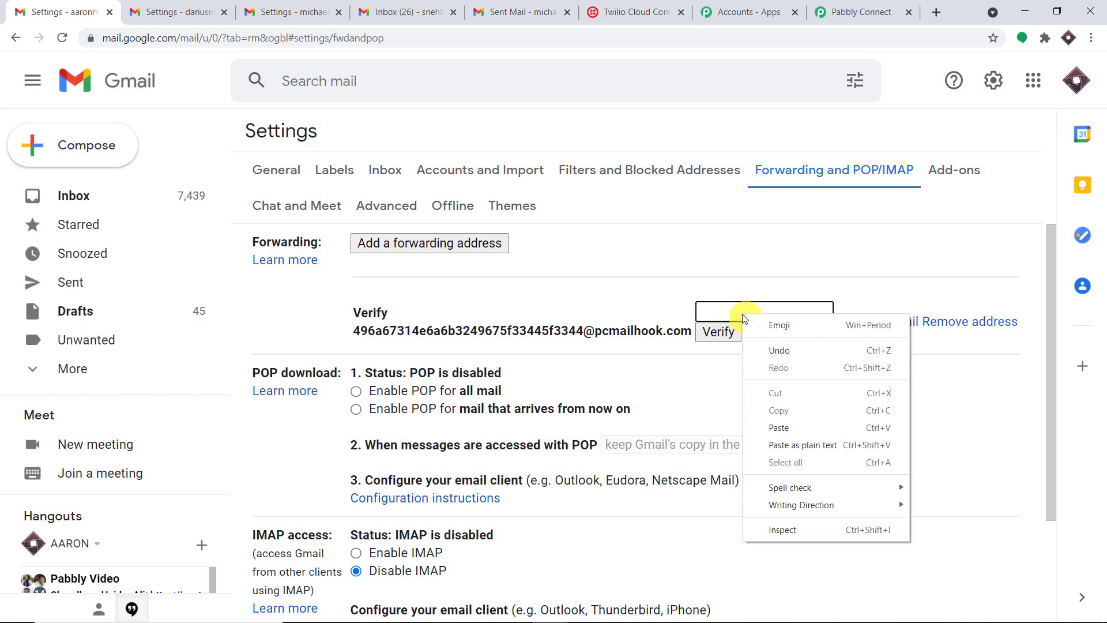
pyautogui.click(779, 427)
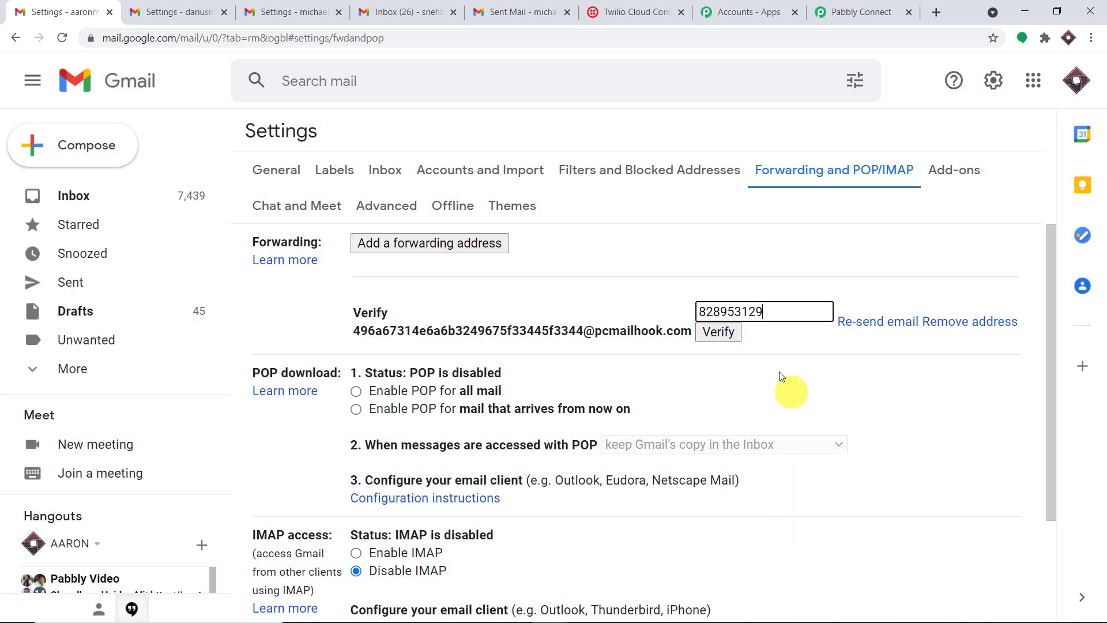
pyautogui.click(721, 334)
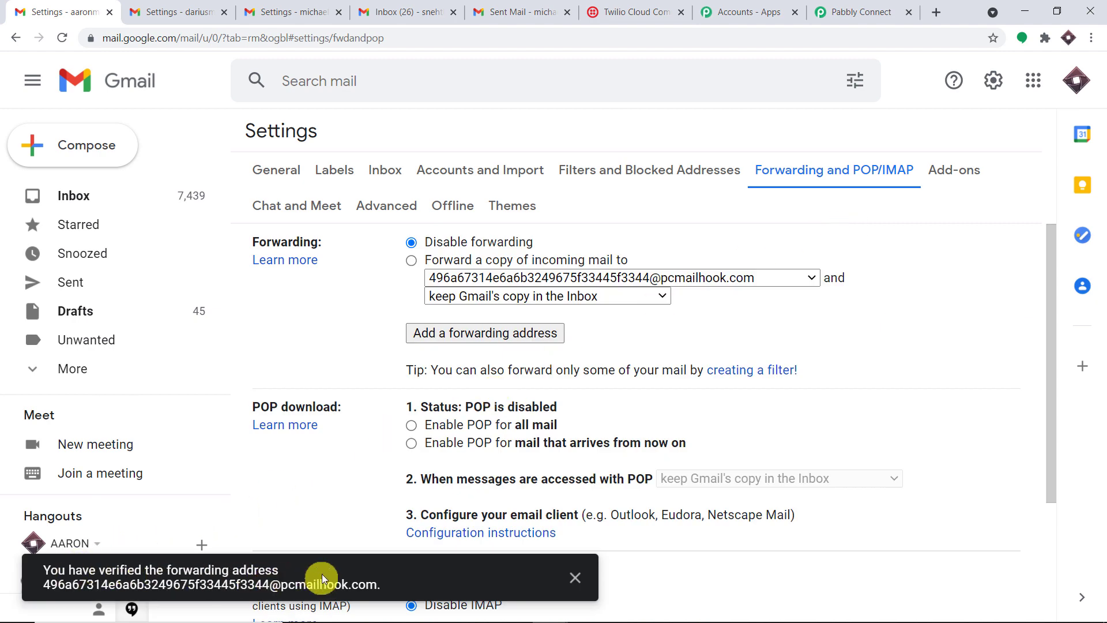
# Step: Check the signed-in Gmail account, enable forwarding a copy of its incoming mail to the Email Parser address, and save the settings
pyautogui.click(1076, 80)
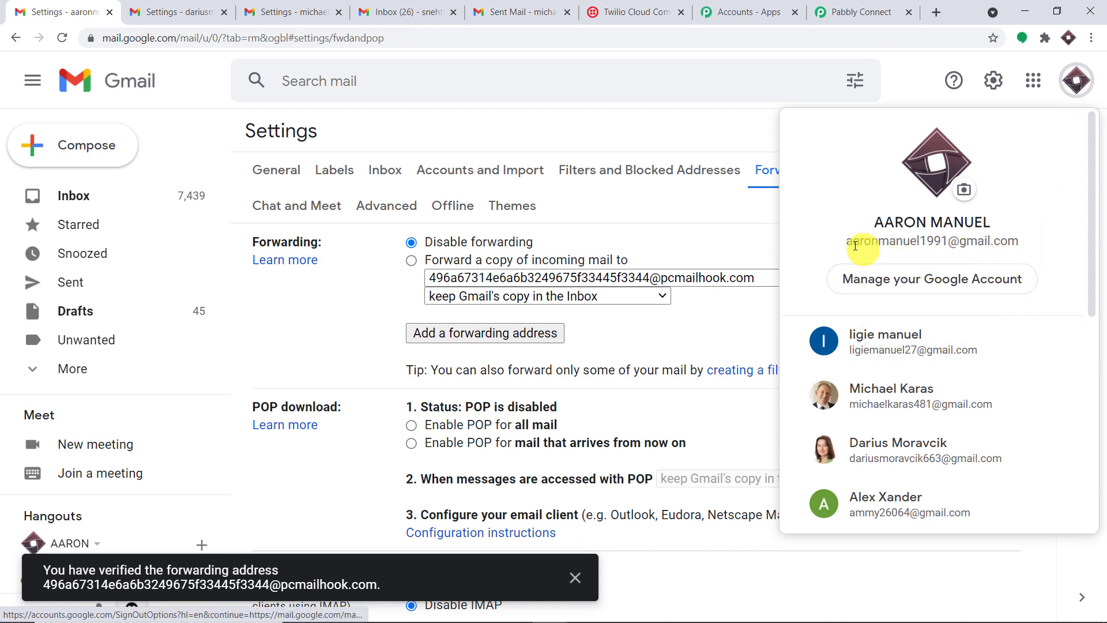
pyautogui.click(934, 62)
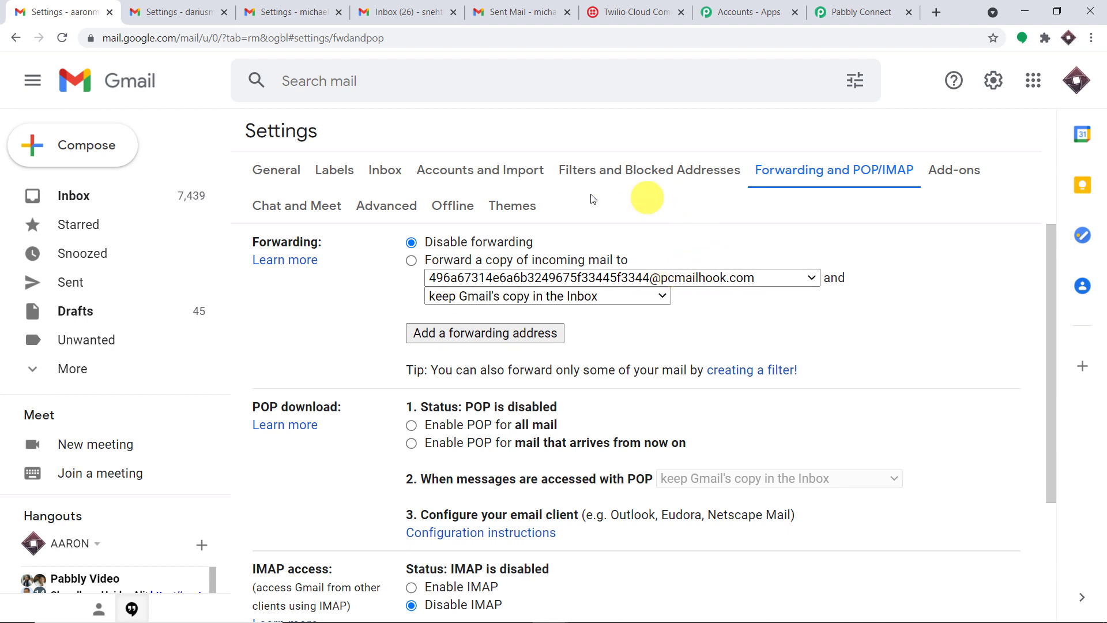
pyautogui.click(413, 261)
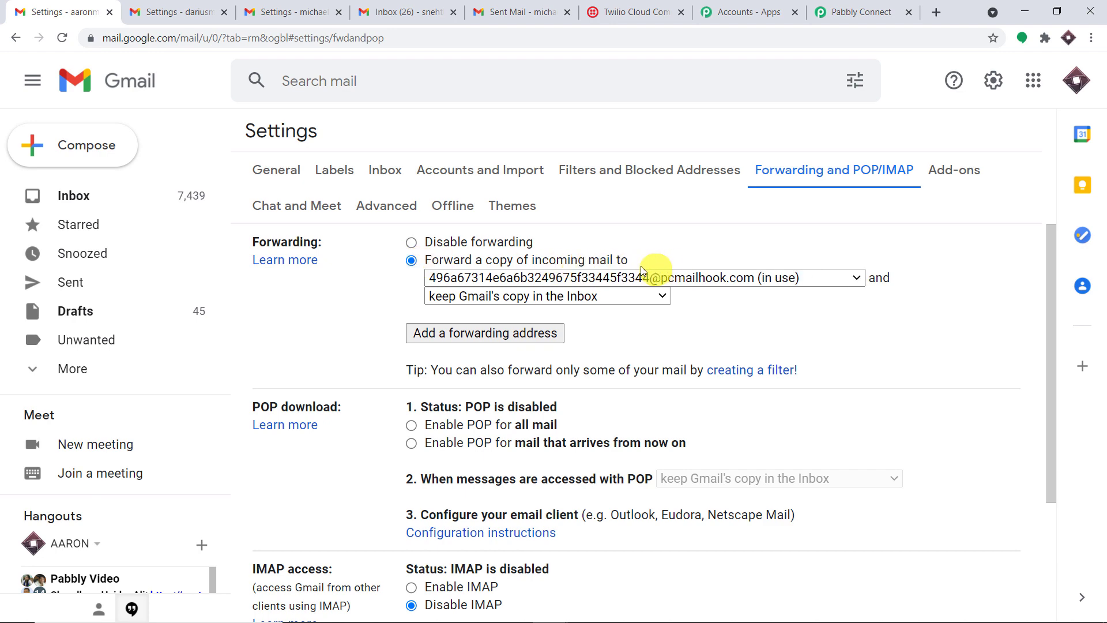
pyautogui.scroll(-3, 978, 387)
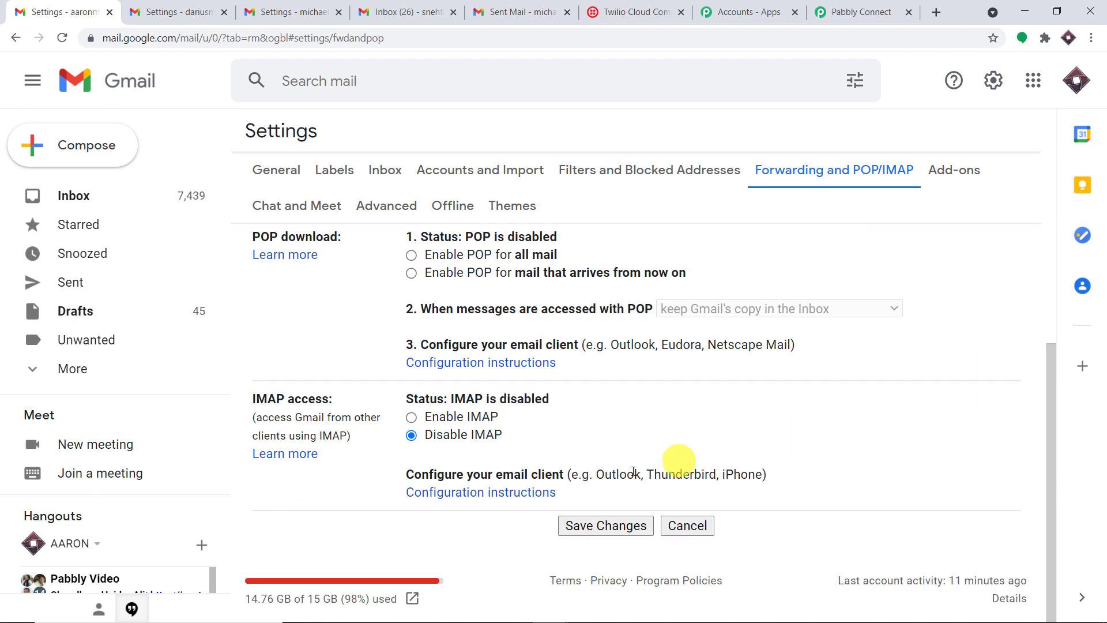
pyautogui.click(606, 524)
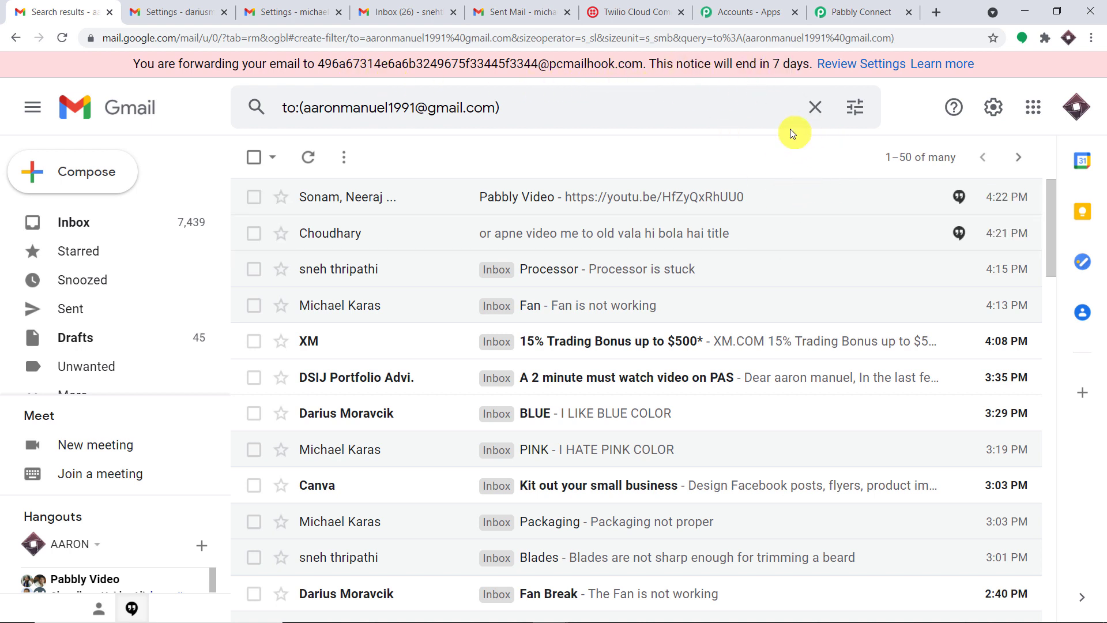
# Step: Restart the Email Parser response capture in the Pabbly Connect workflow so the trigger waits for a test email
pyautogui.click(844, 7)
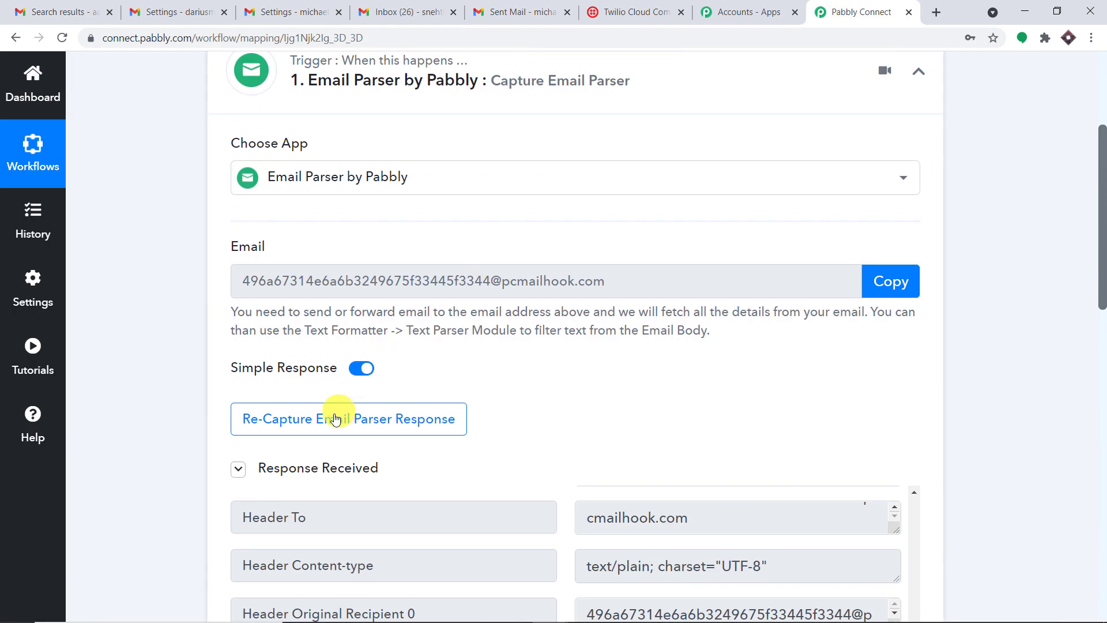
pyautogui.click(339, 419)
pyautogui.click(513, 458)
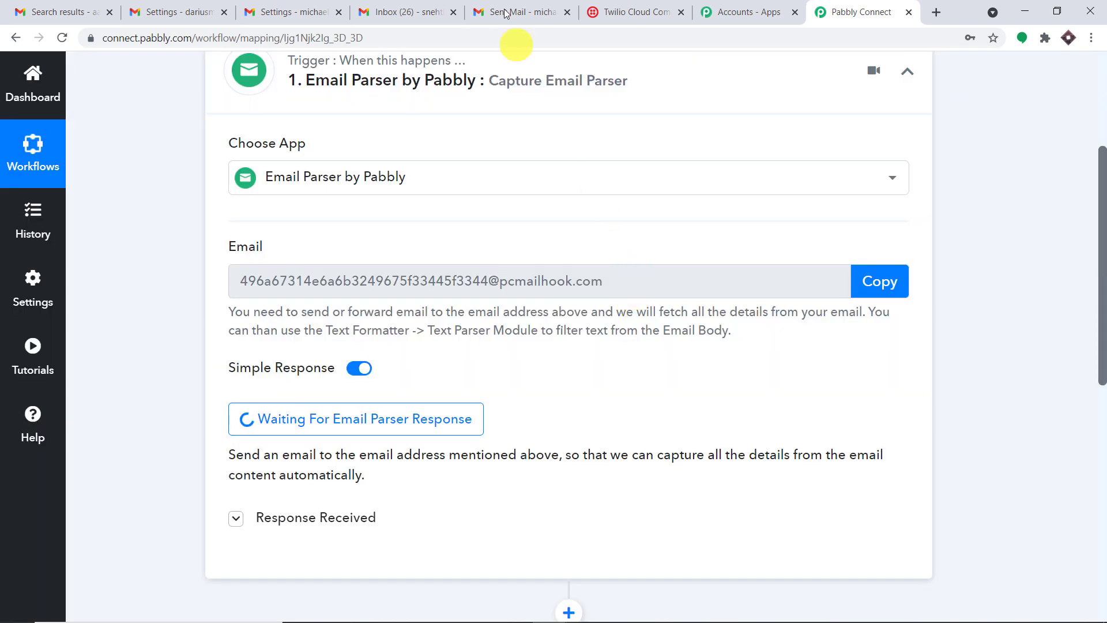
# Step: Check the forwarding Gmail account's details and switch to a different signed-in Gmail account for sending a test email
pyautogui.click(505, 13)
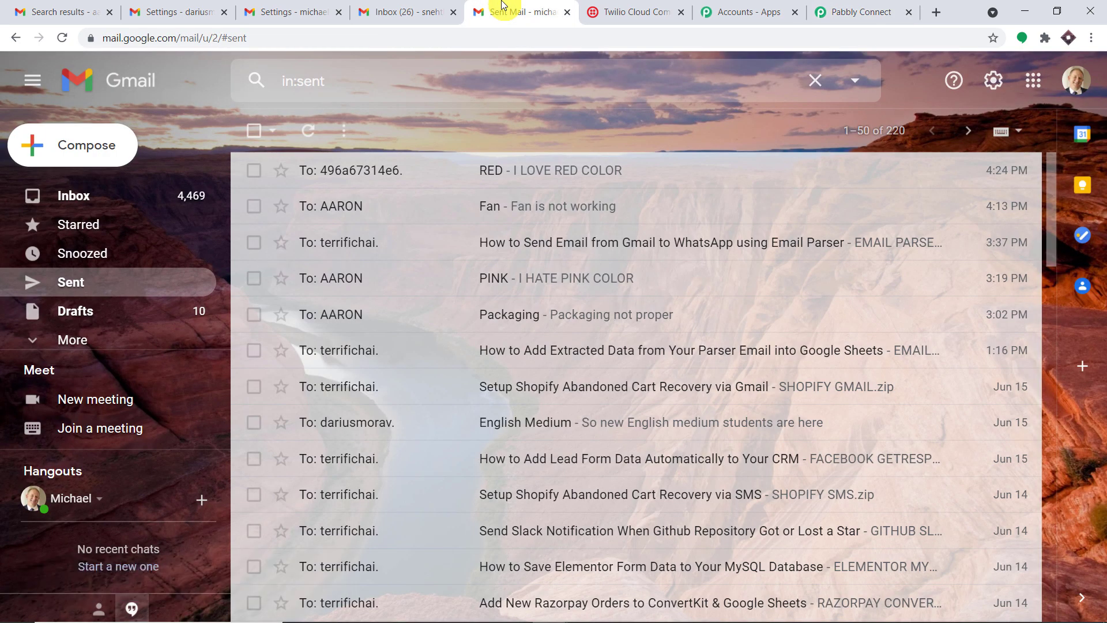
pyautogui.click(427, 11)
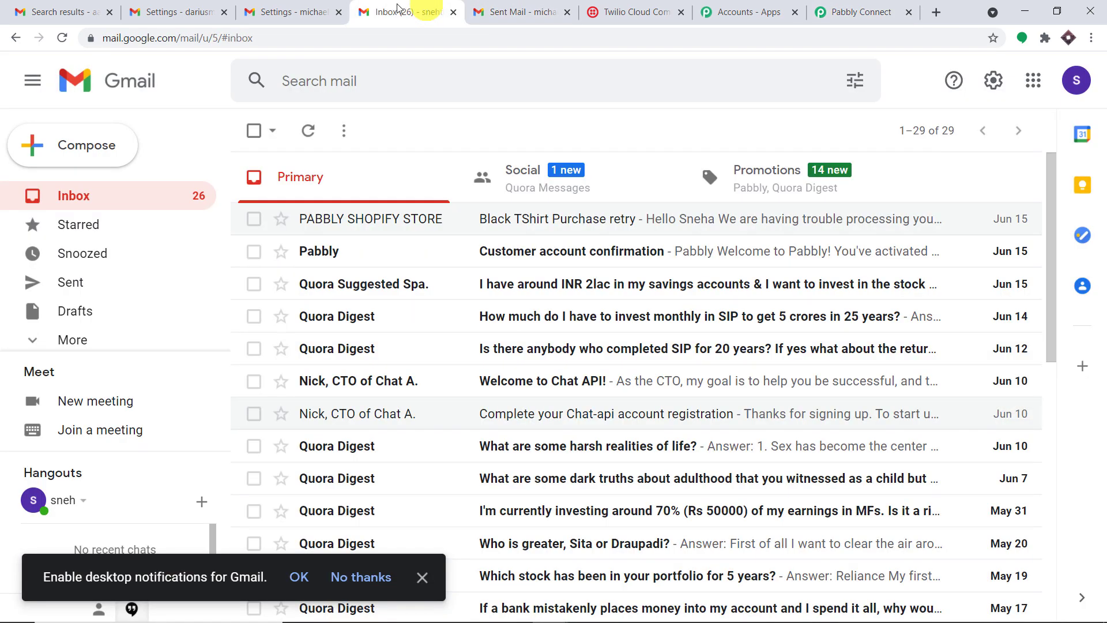
pyautogui.click(63, 12)
pyautogui.click(1075, 108)
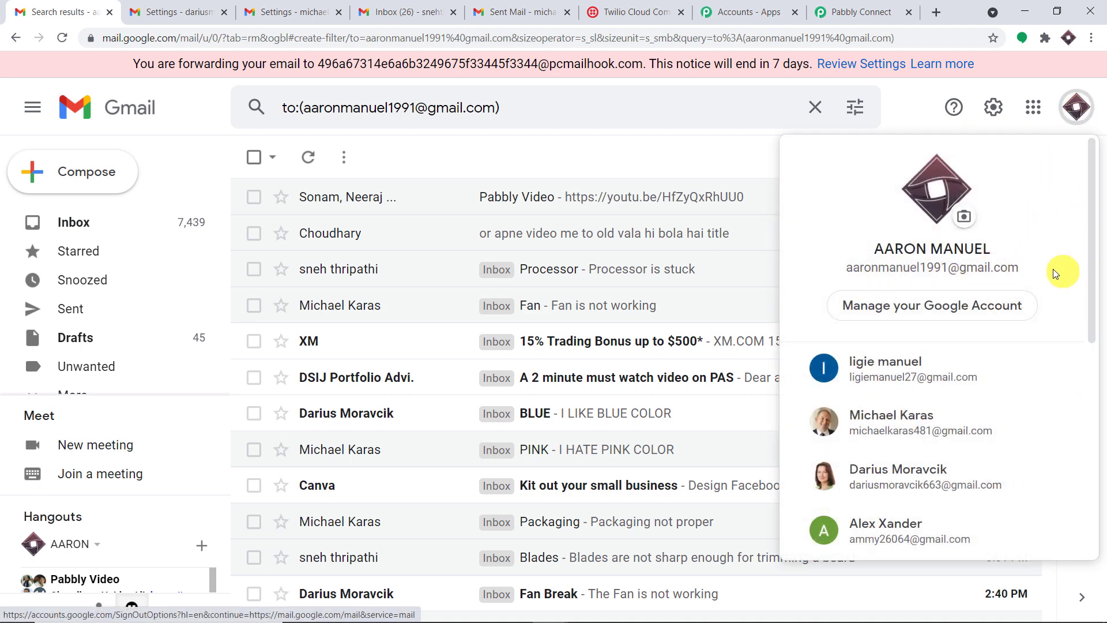
pyautogui.click(404, 8)
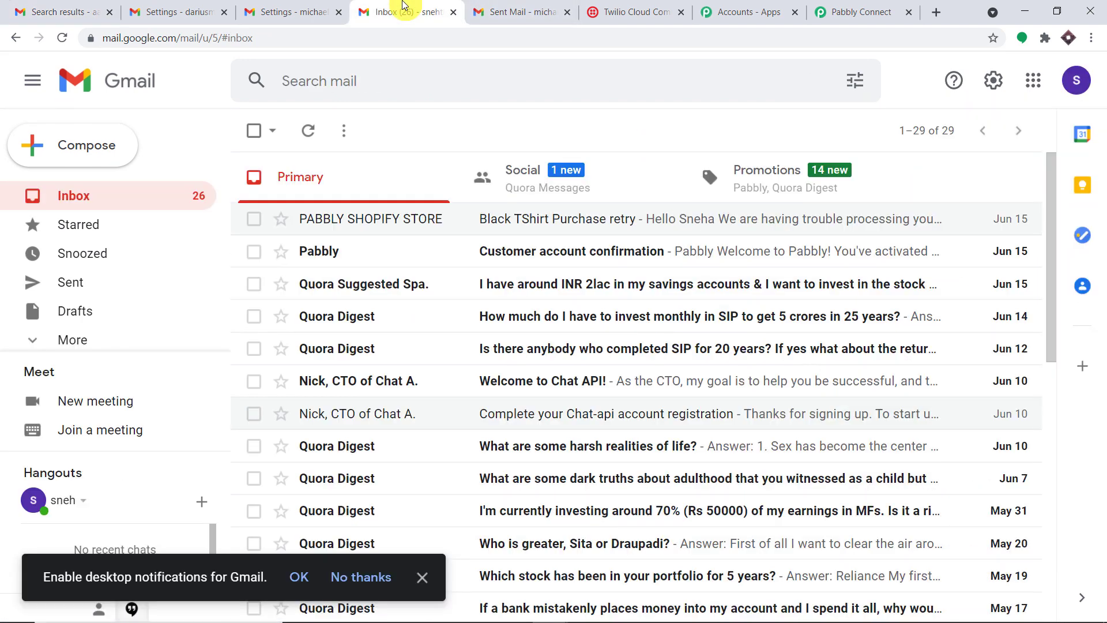
pyautogui.click(173, 9)
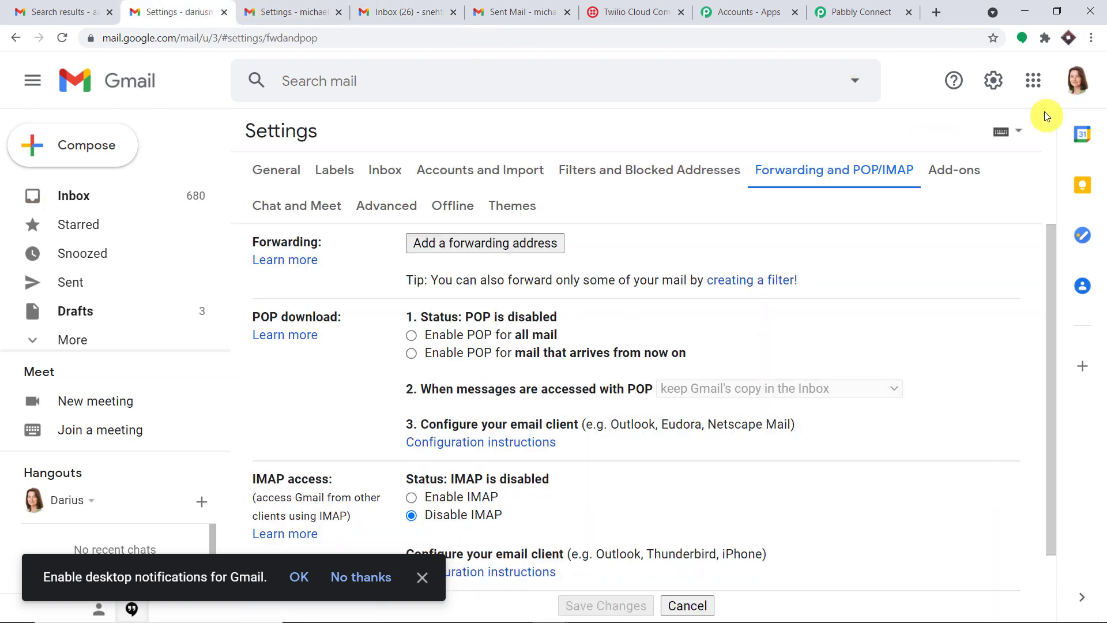
pyautogui.click(1077, 79)
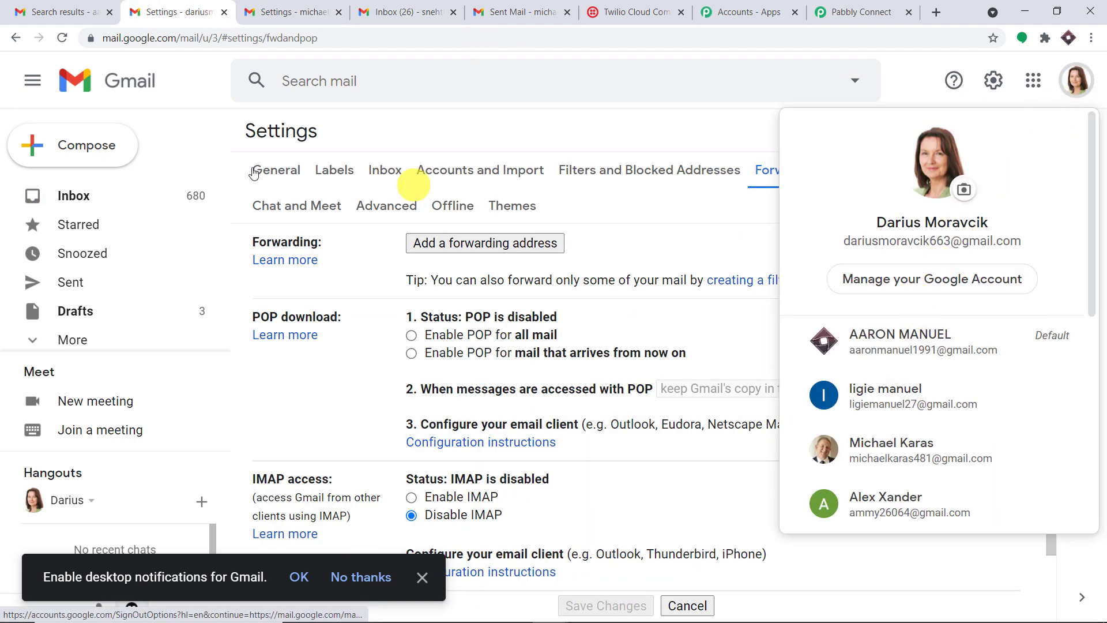
# Step: Email the forwarding Gmail account with subject "VIOLET" and body "I HATE VIOLET COLOR", and check the sender account and the forwarding account's inbox
pyautogui.click(49, 144)
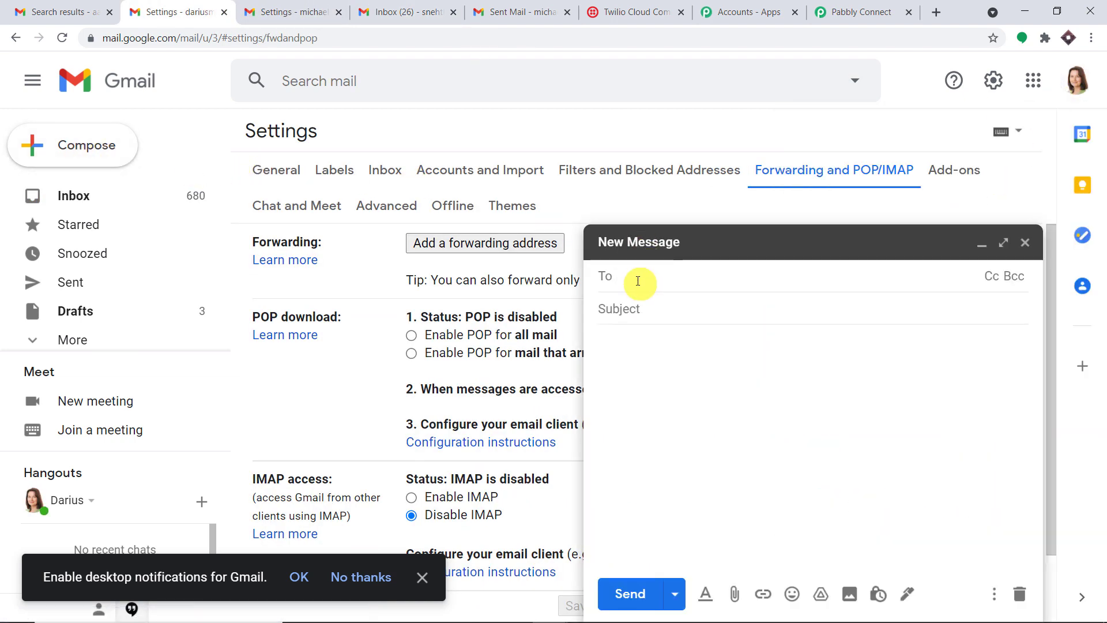
pyautogui.write('AA')
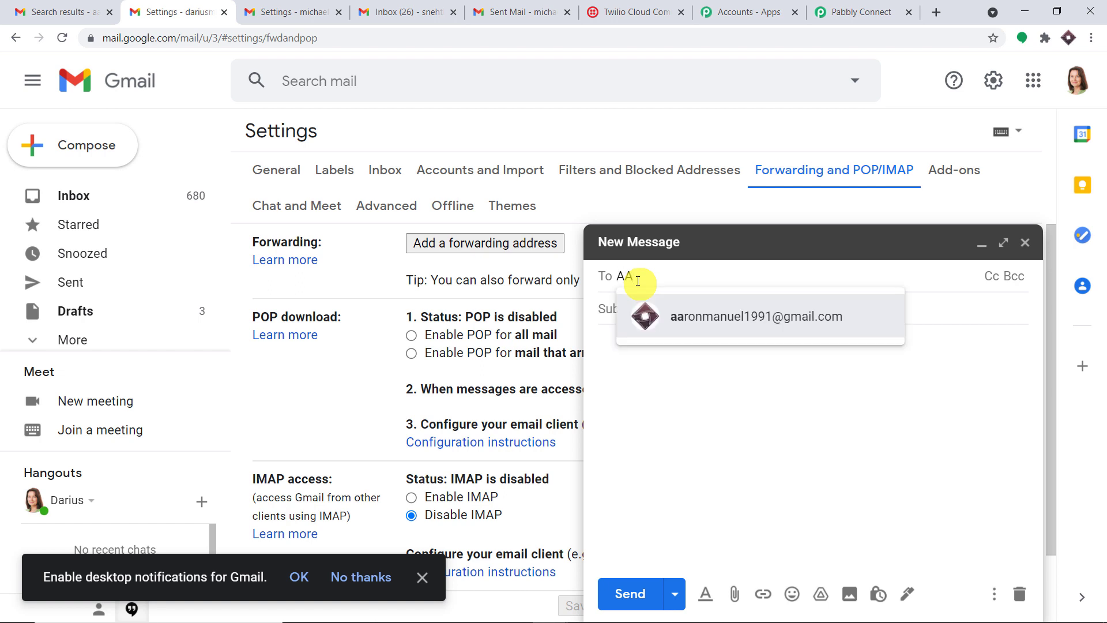
pyautogui.click(717, 319)
pyautogui.click(685, 314)
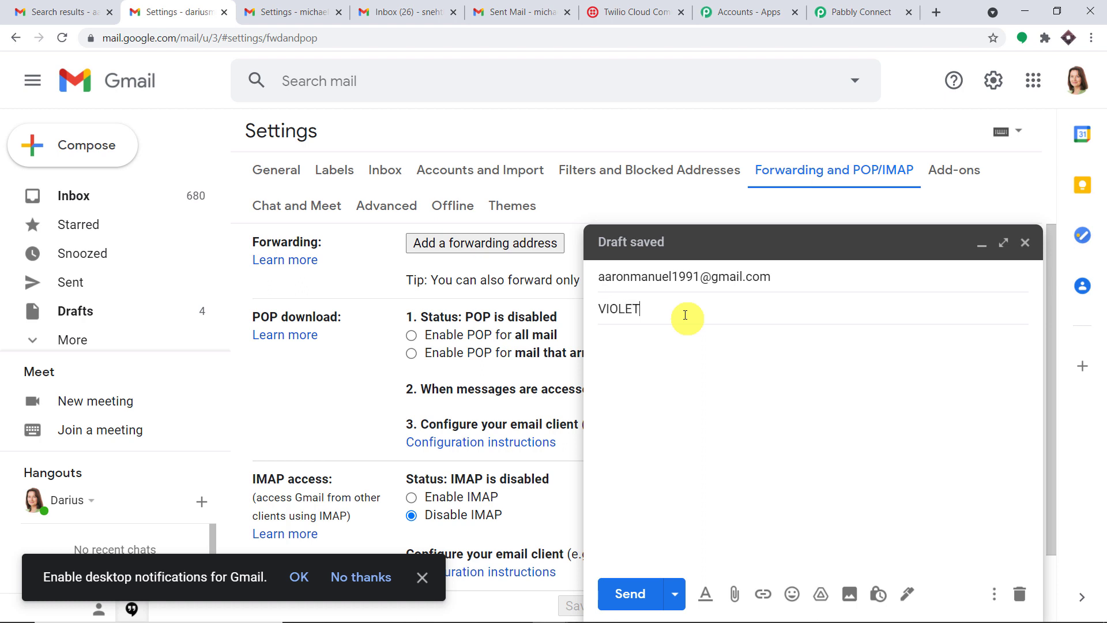
pyautogui.click(651, 337)
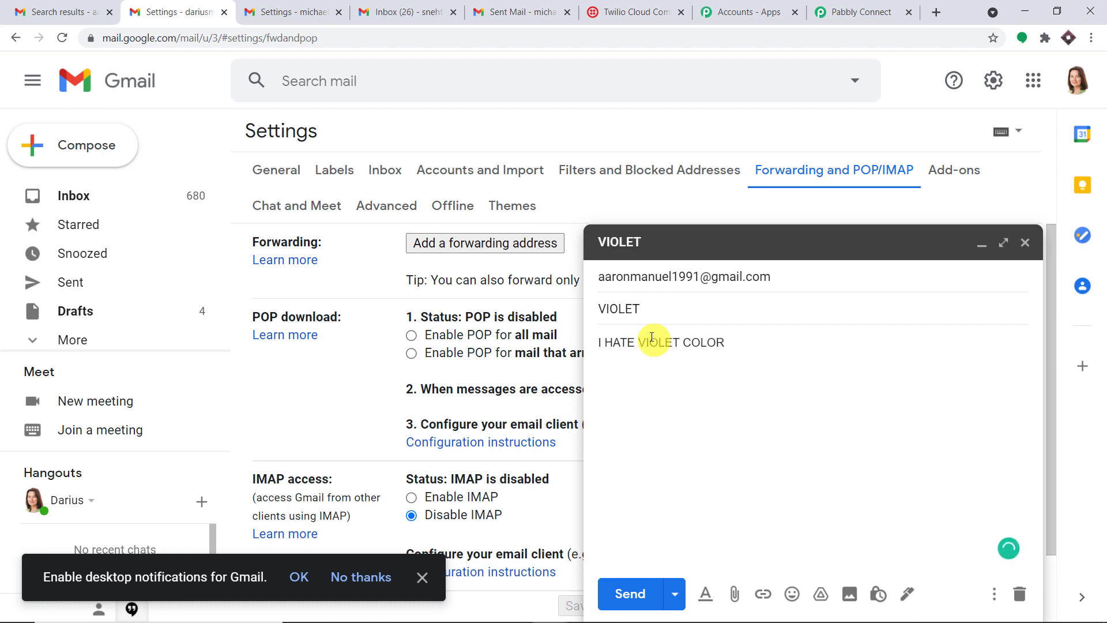
pyautogui.click(632, 595)
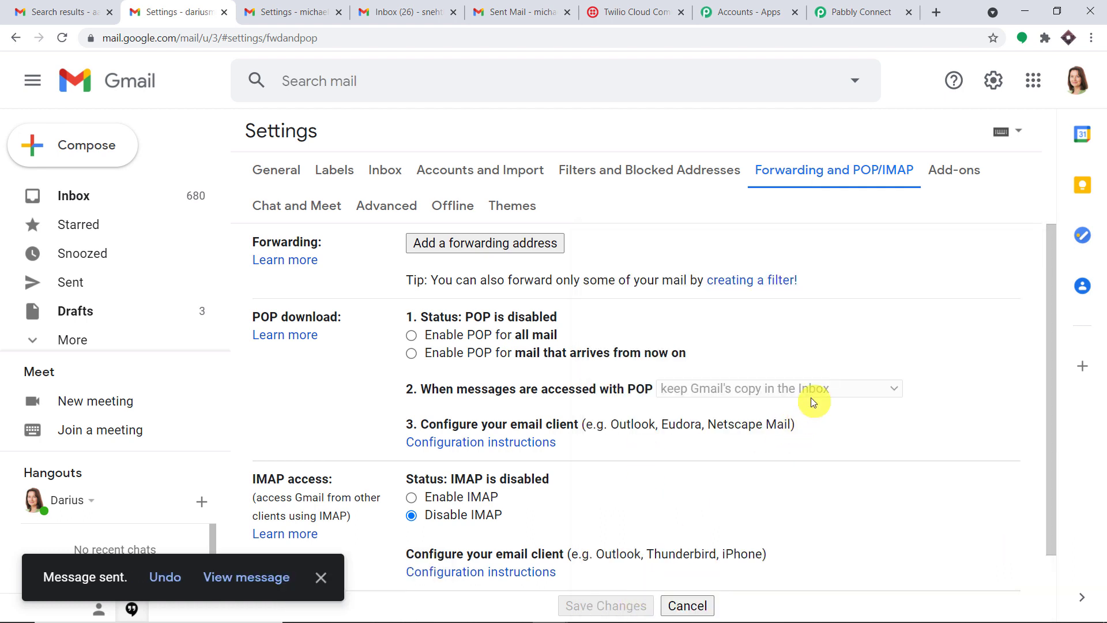
pyautogui.click(1076, 81)
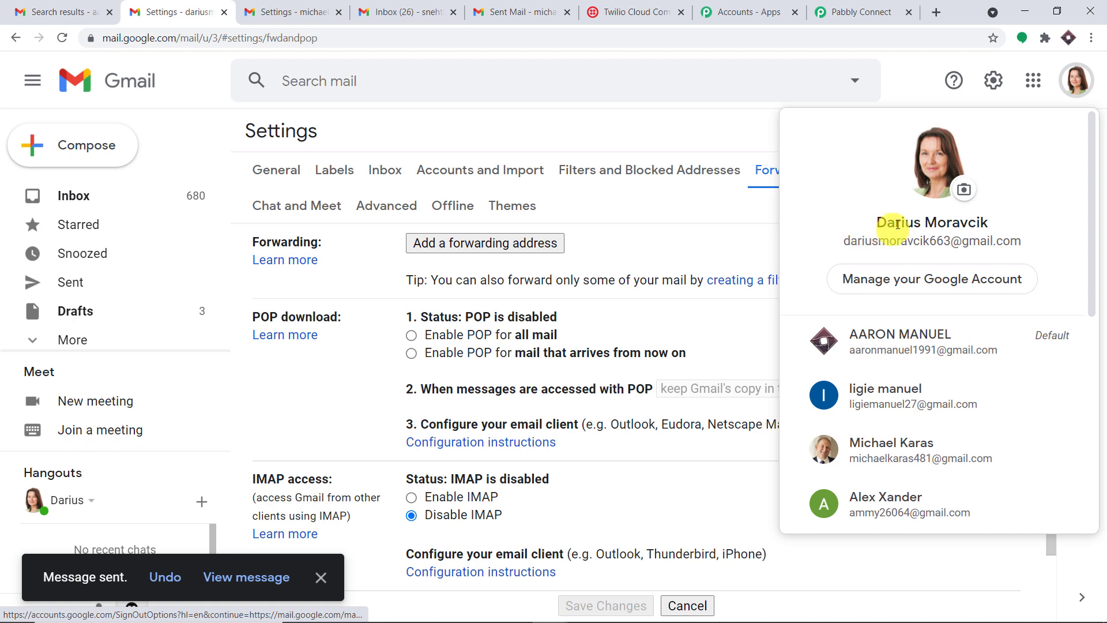
pyautogui.click(90, 6)
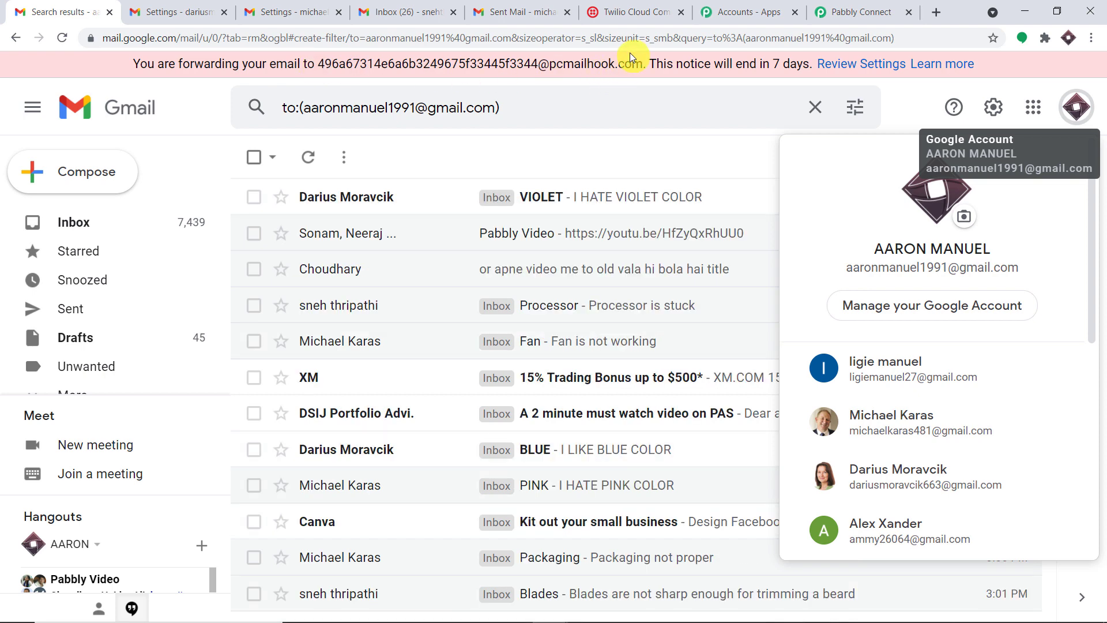
# Step: Switch to the Pabbly Connect workflow and examine the sender name, sender address, subject and body text in the captured Email Parser response
pyautogui.click(836, 6)
pyautogui.scroll(-4, 919, 319)
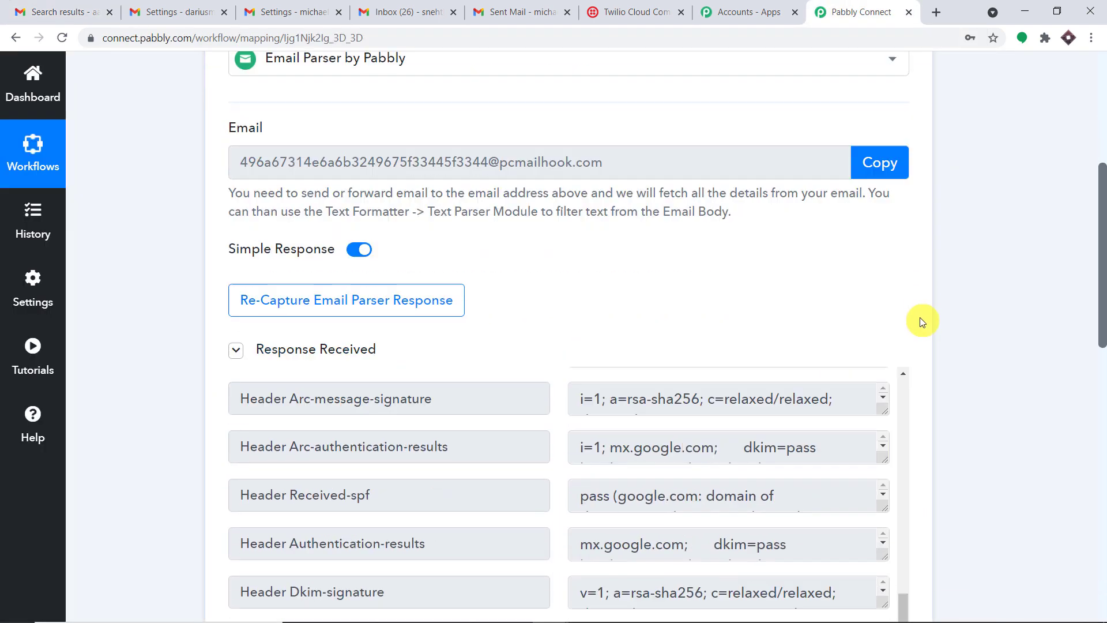
pyautogui.scroll(-2, 917, 326)
pyautogui.scroll(-3, 845, 363)
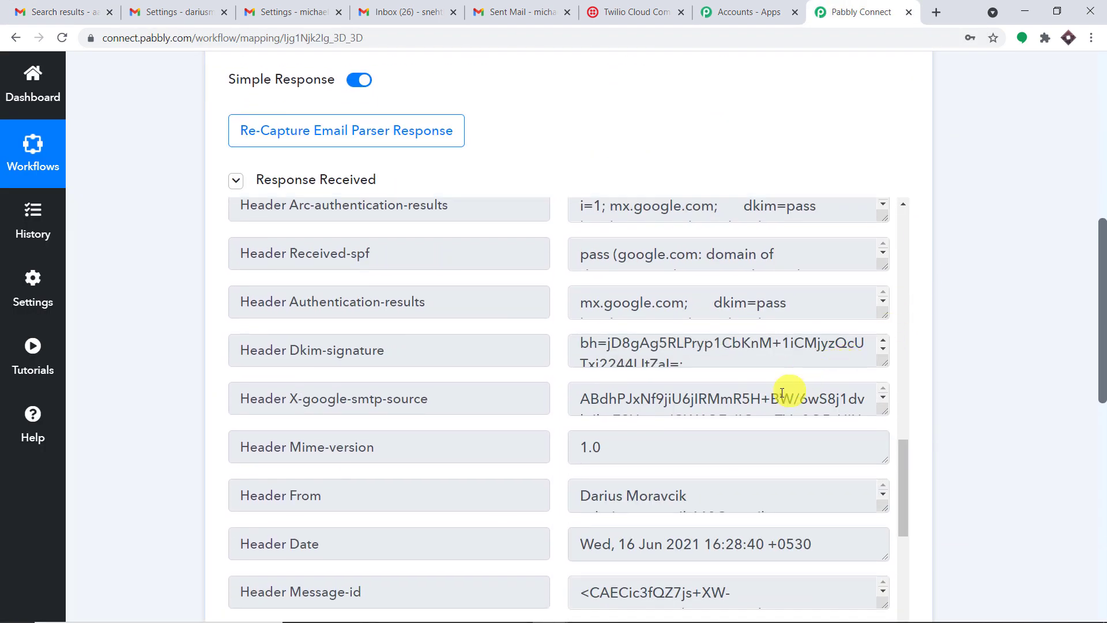
pyautogui.scroll(1, 853, 350)
pyautogui.scroll(12, 891, 340)
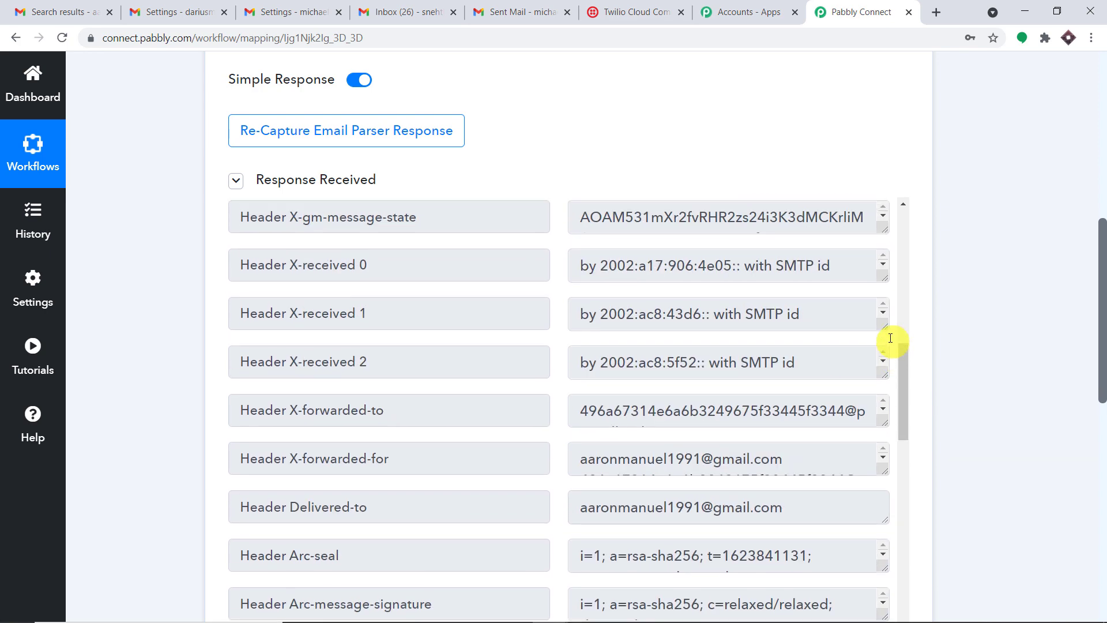
pyautogui.scroll(2, 877, 339)
pyautogui.moveTo(711, 336); pyautogui.dragTo(576, 344)
pyautogui.moveTo(785, 394); pyautogui.dragTo(563, 407)
pyautogui.scroll(-2, 749, 386)
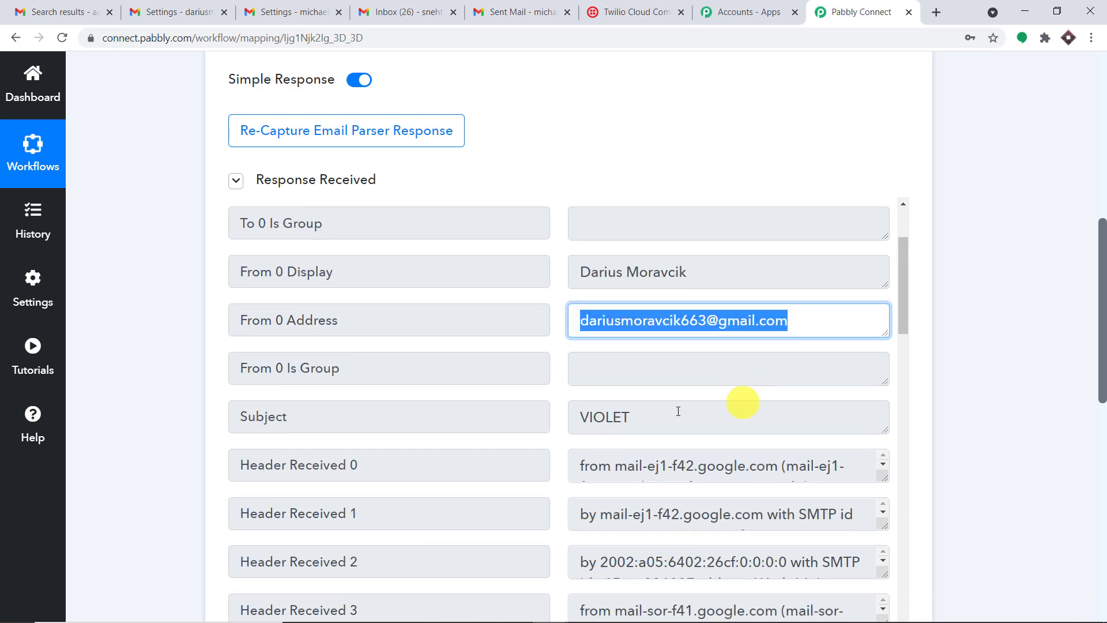
pyautogui.moveTo(645, 420); pyautogui.dragTo(526, 425)
pyautogui.scroll(-3, 754, 376)
pyautogui.scroll(-12, 753, 376)
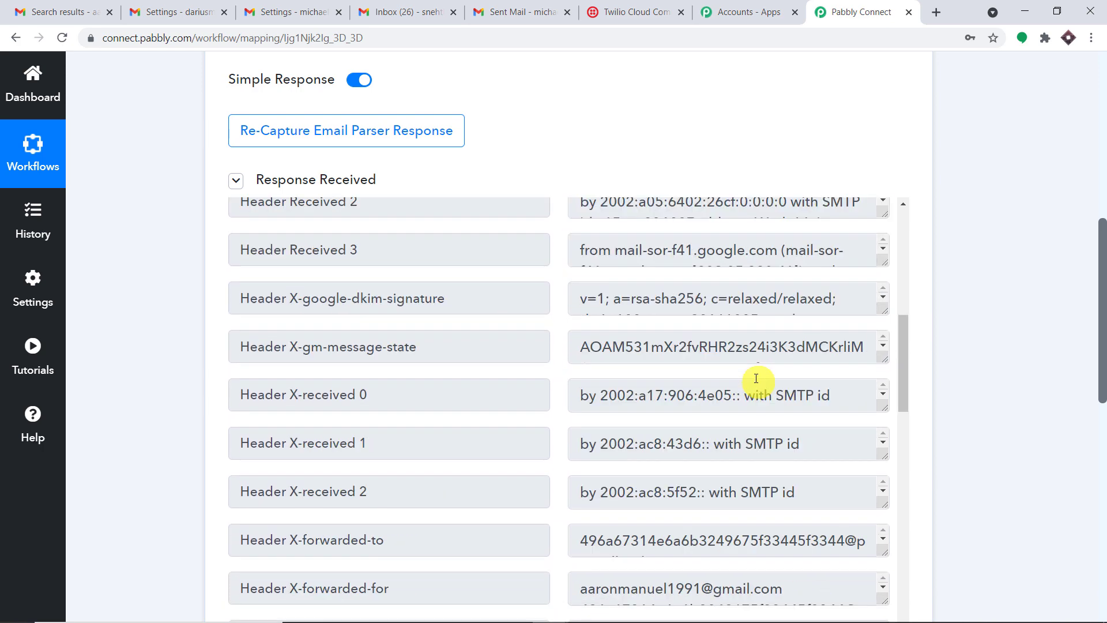
pyautogui.scroll(-7, 821, 416)
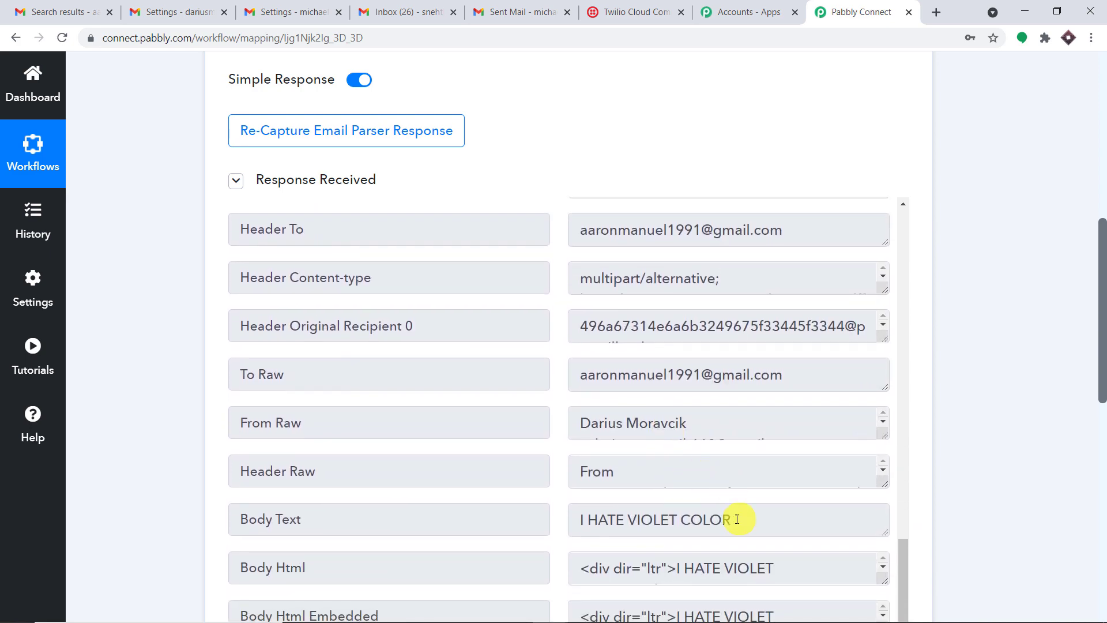
pyautogui.moveTo(734, 519); pyautogui.dragTo(536, 528)
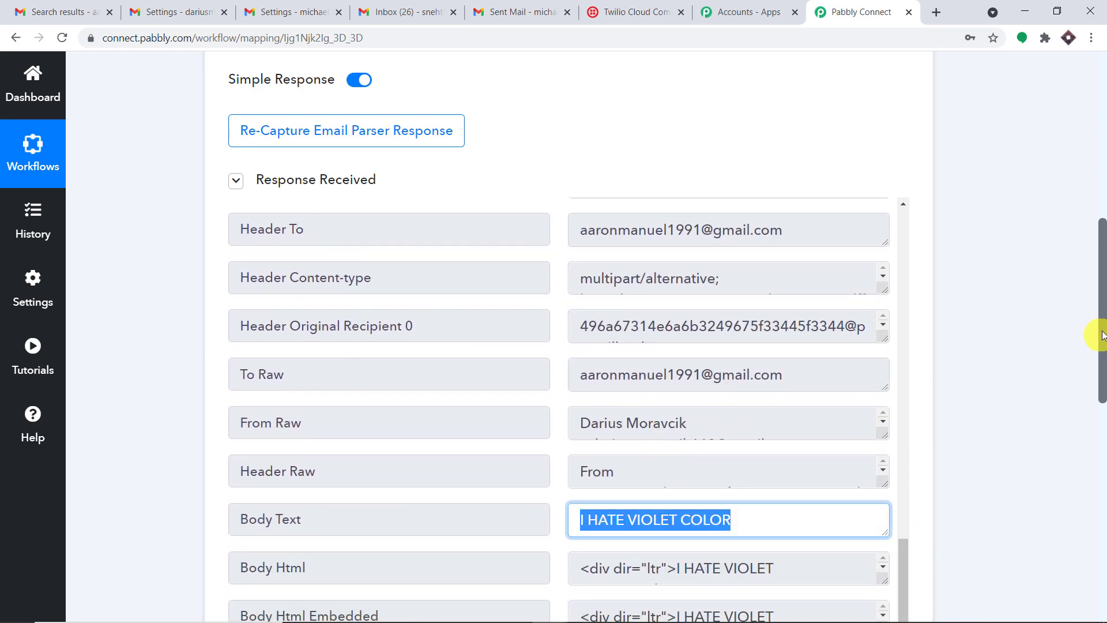
# Step: Set the workflow's second step to the Twilio app with the Send SMS Message action event
pyautogui.moveTo(1098, 329); pyautogui.dragTo(1097, 425)
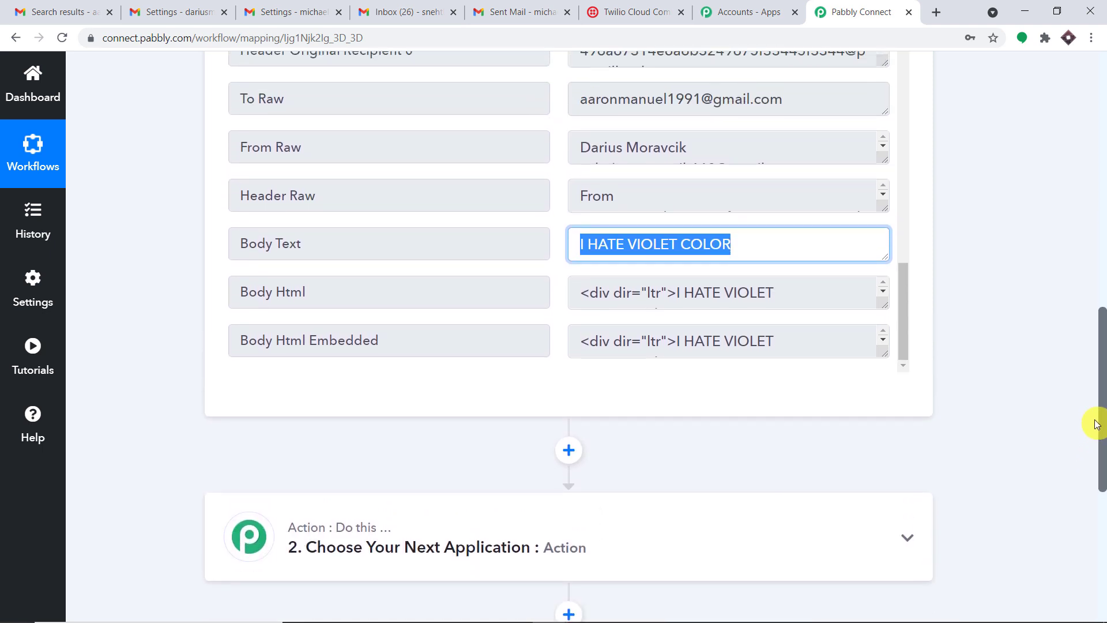
pyautogui.scroll(-3, 1097, 425)
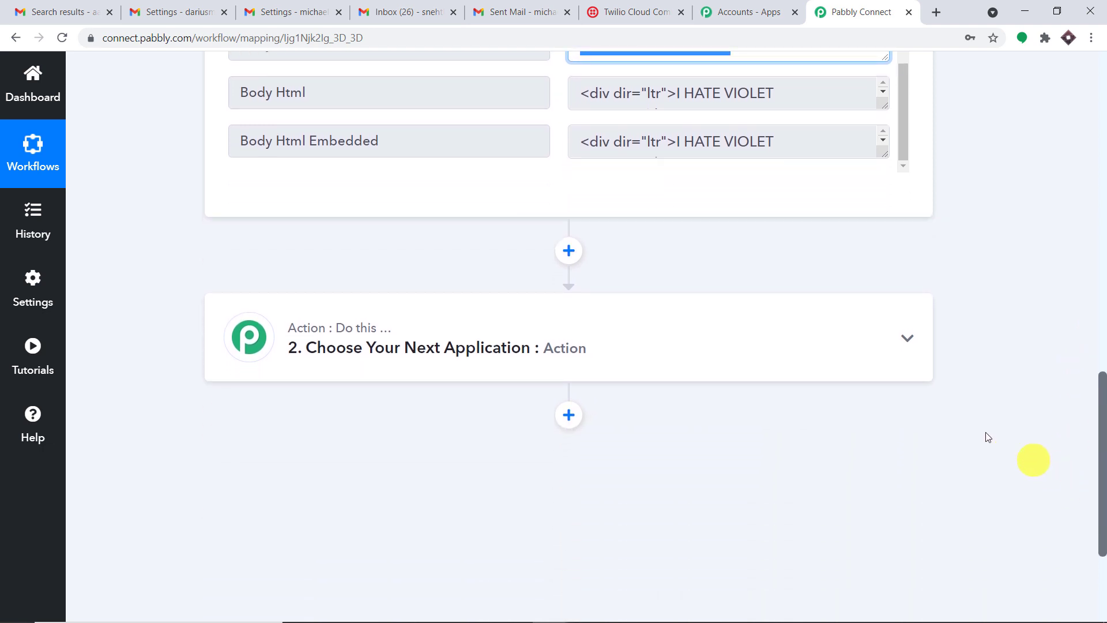
pyautogui.click(430, 329)
pyautogui.scroll(-1, 403, 357)
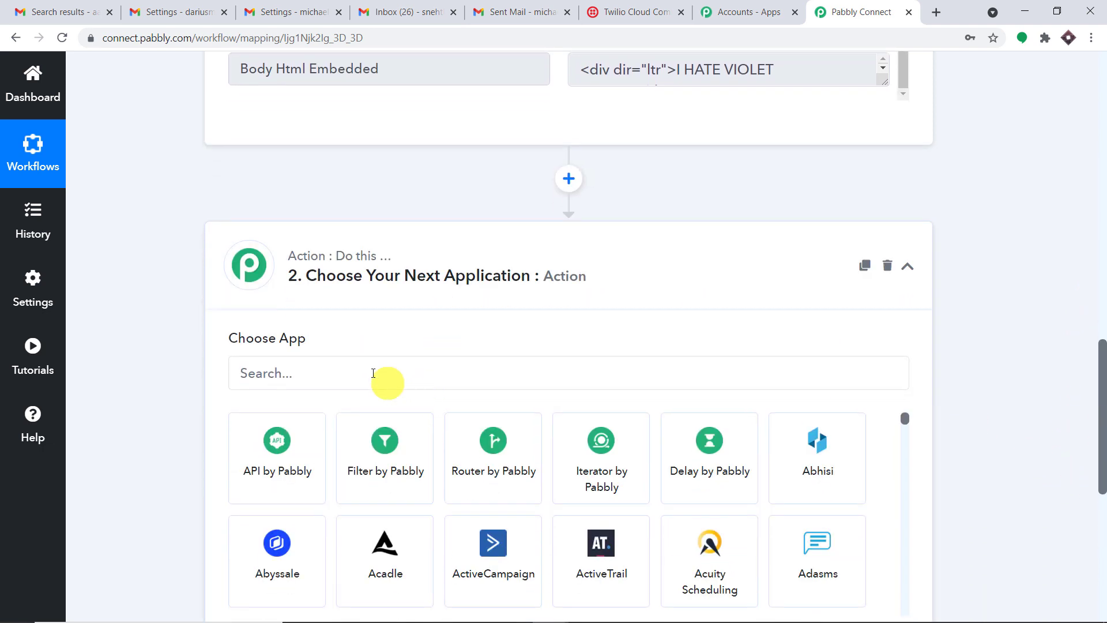
pyautogui.click(364, 370)
pyautogui.write('TW')
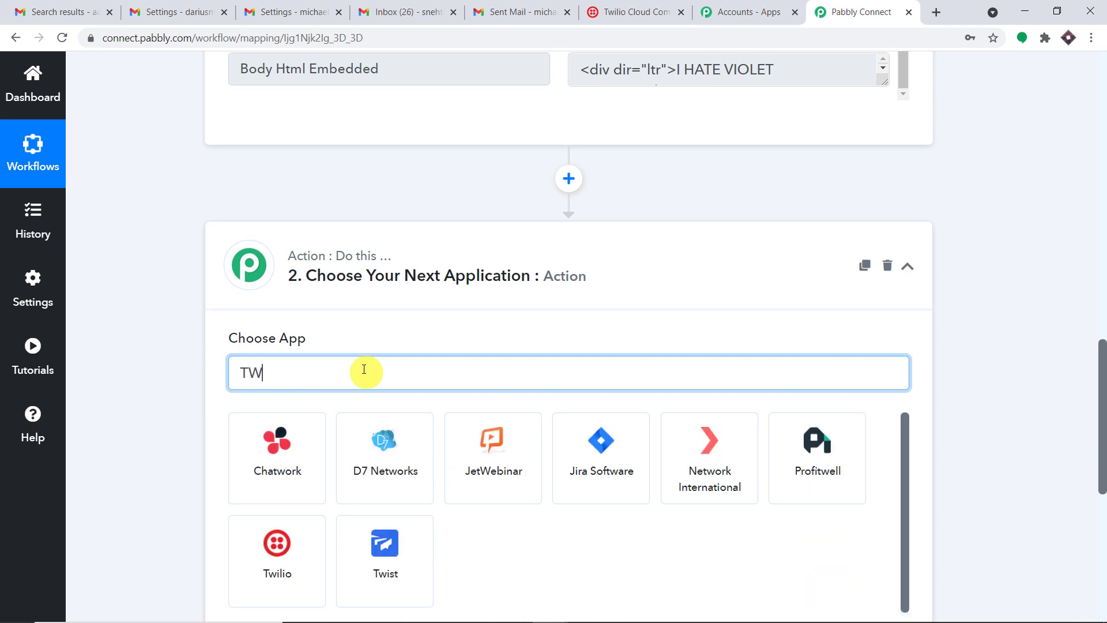
pyautogui.write('ILIO')
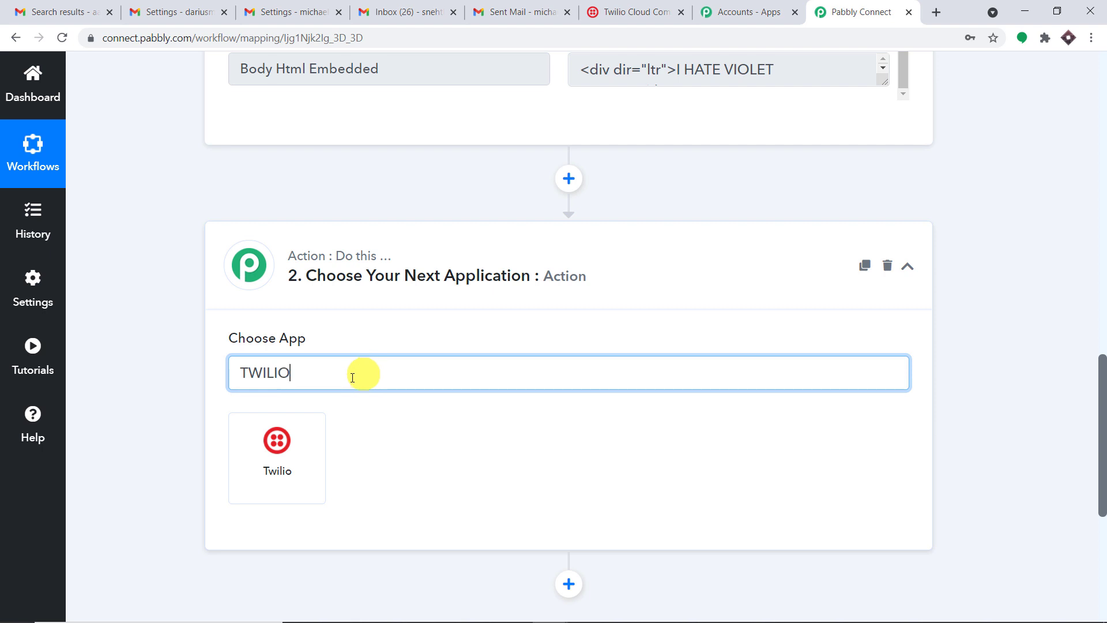
pyautogui.click(281, 456)
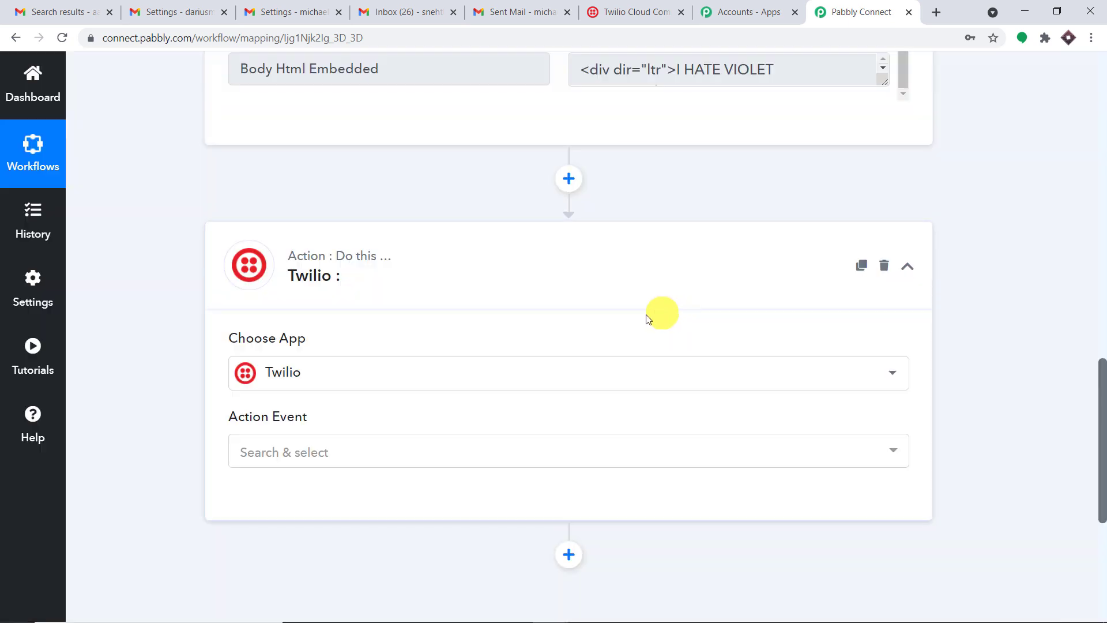
pyautogui.click(390, 459)
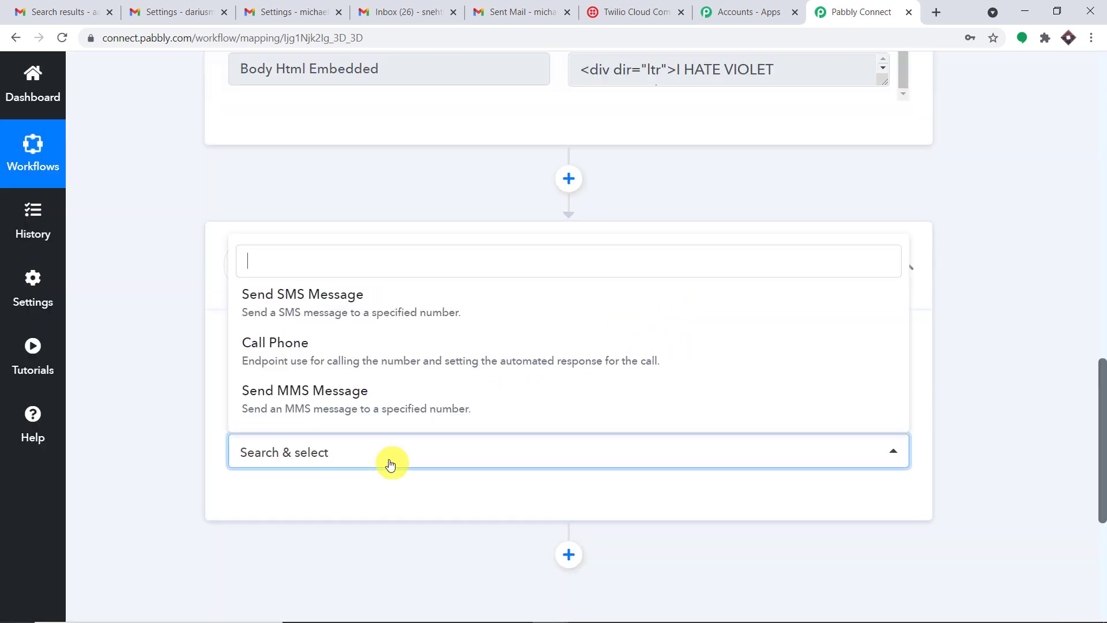
pyautogui.click(392, 317)
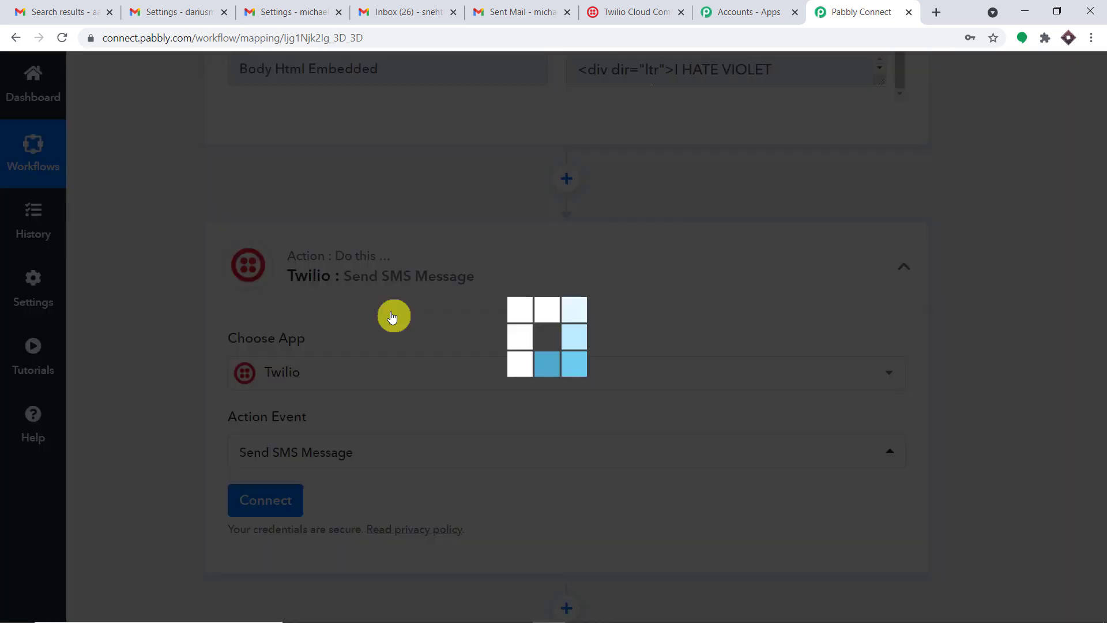
# Step: Start connecting a Twilio account to the action with a new connection and display its credential fields
pyautogui.click(290, 510)
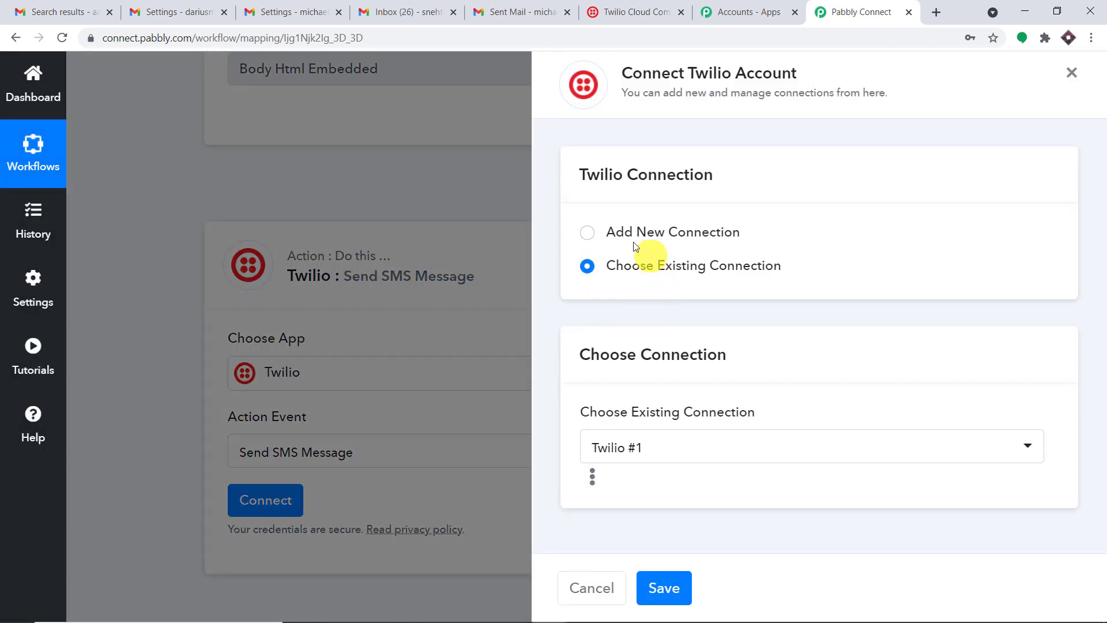
pyautogui.click(587, 232)
pyautogui.scroll(-3, 672, 334)
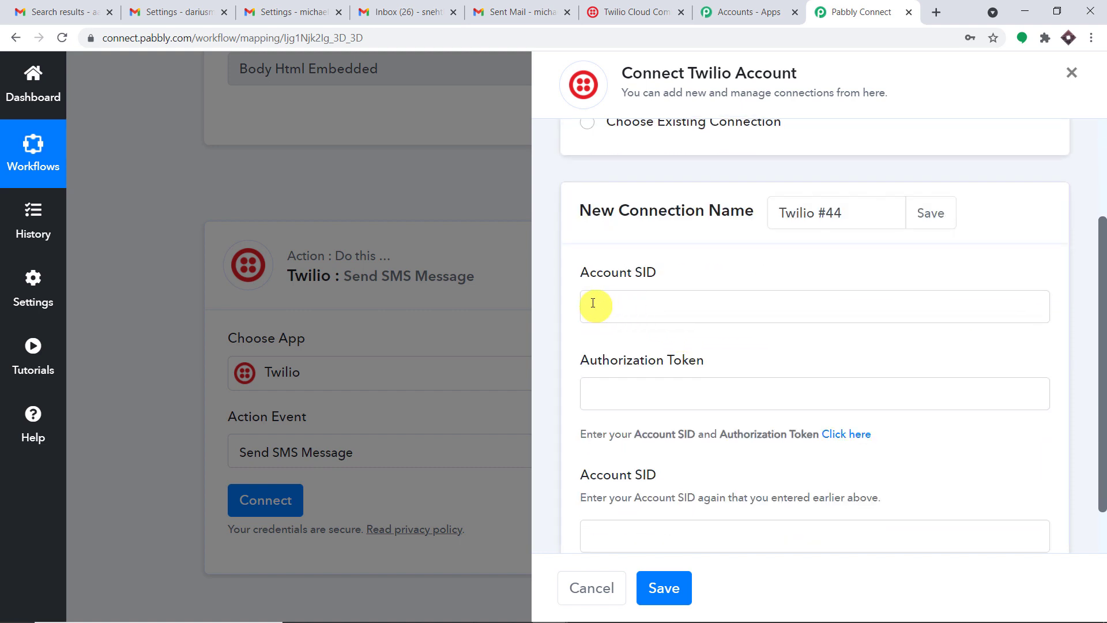
pyautogui.scroll(-1, 628, 428)
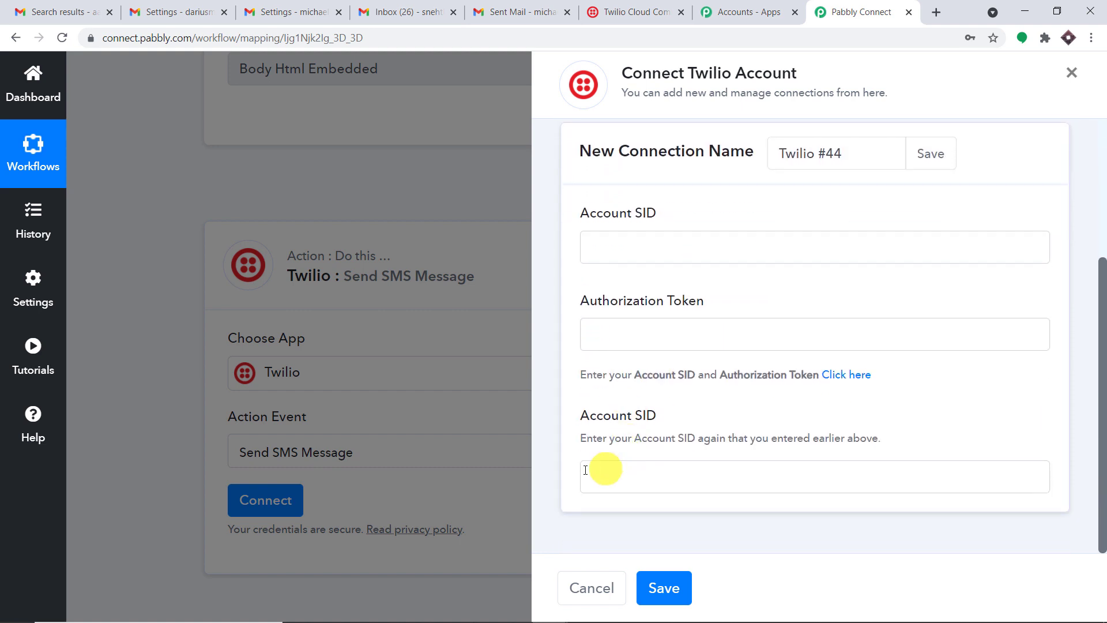
# Step: Switch to the Twilio console, open the project's general settings and authenticate for changes with the account password
pyautogui.click(634, 7)
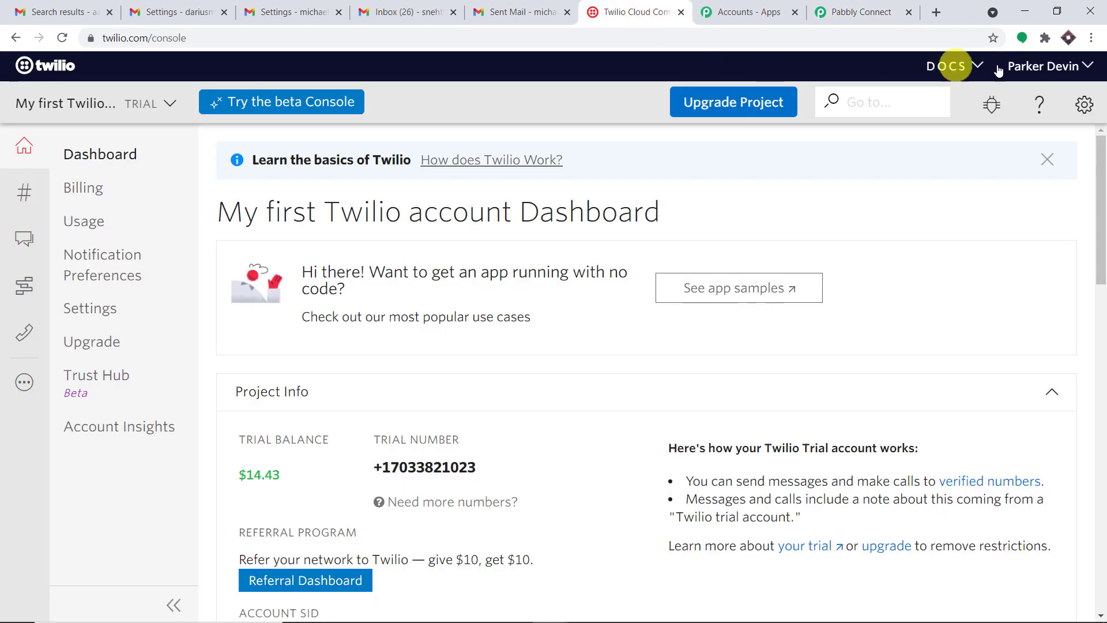
pyautogui.click(1083, 112)
pyautogui.click(1017, 154)
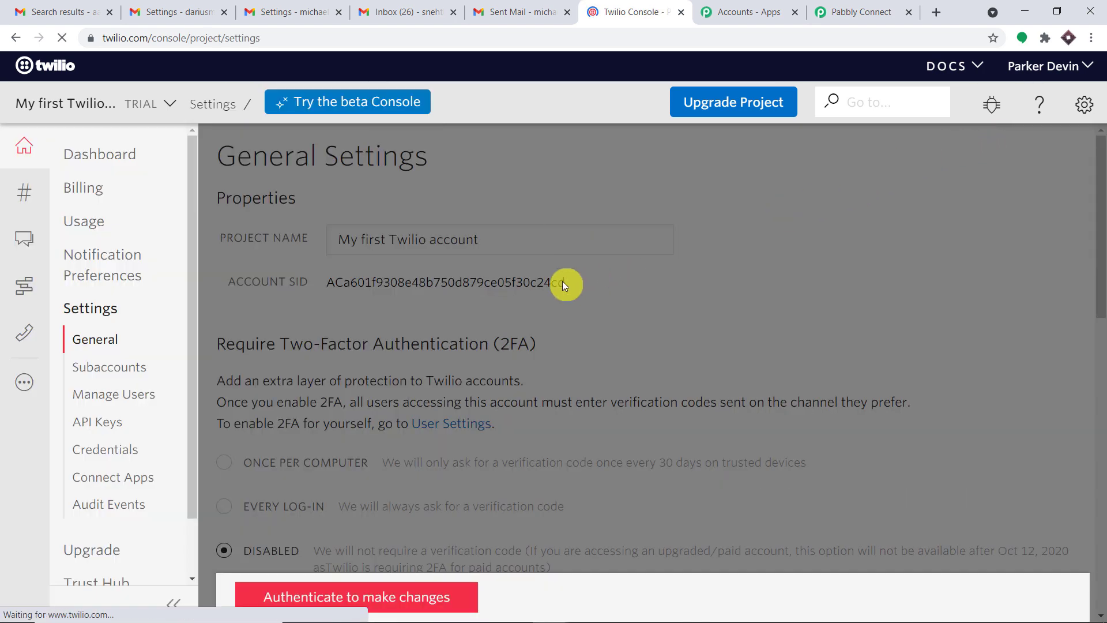
pyautogui.click(366, 597)
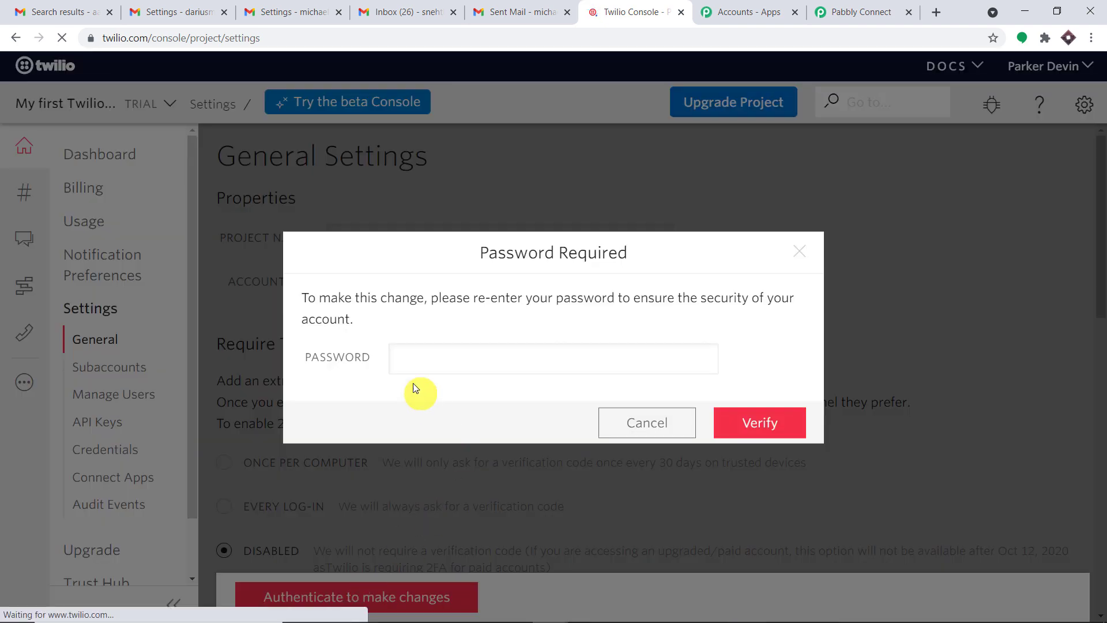
pyautogui.click(418, 360)
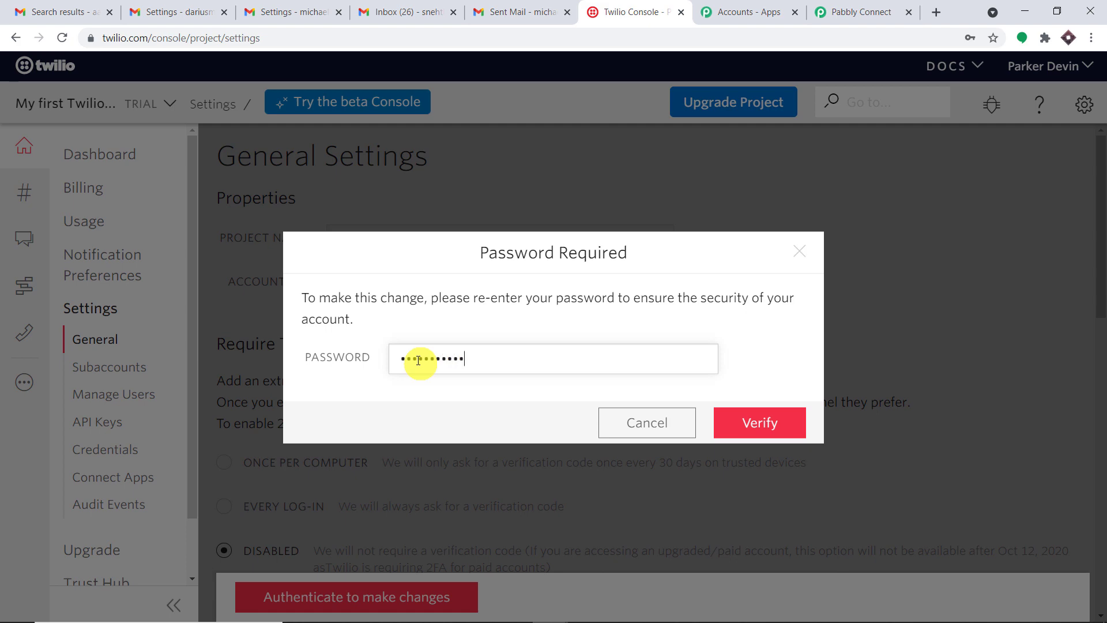
pyautogui.press('Return')
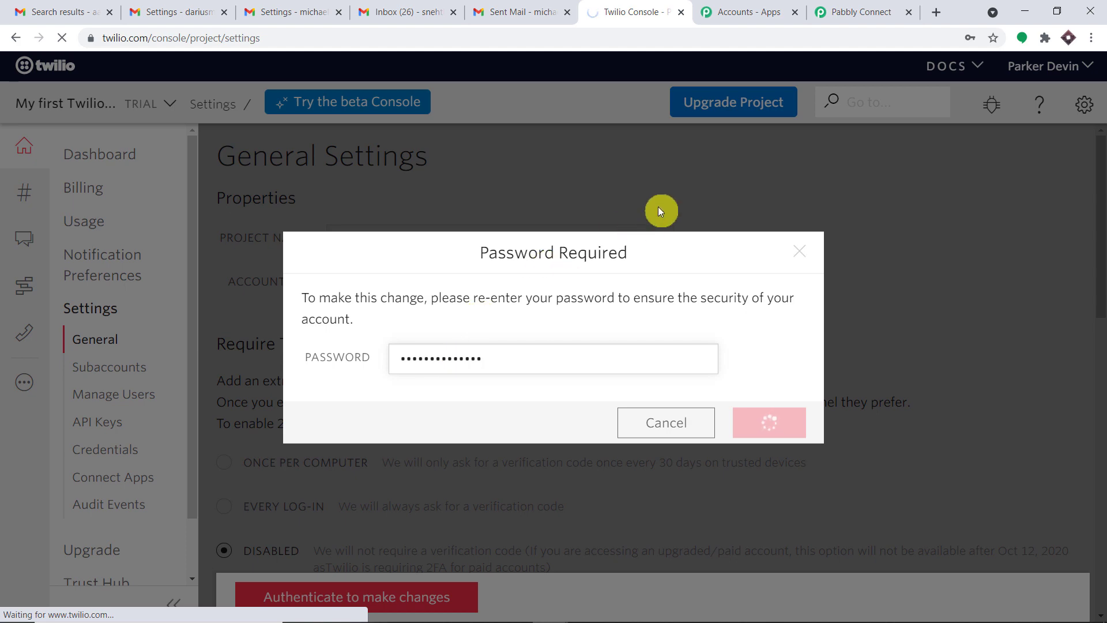
# Step: Copy the Account SID from Twilio's live API credentials and paste it into the first Account SID field of the new Pabbly Connect connection
pyautogui.scroll(-6, 549, 289)
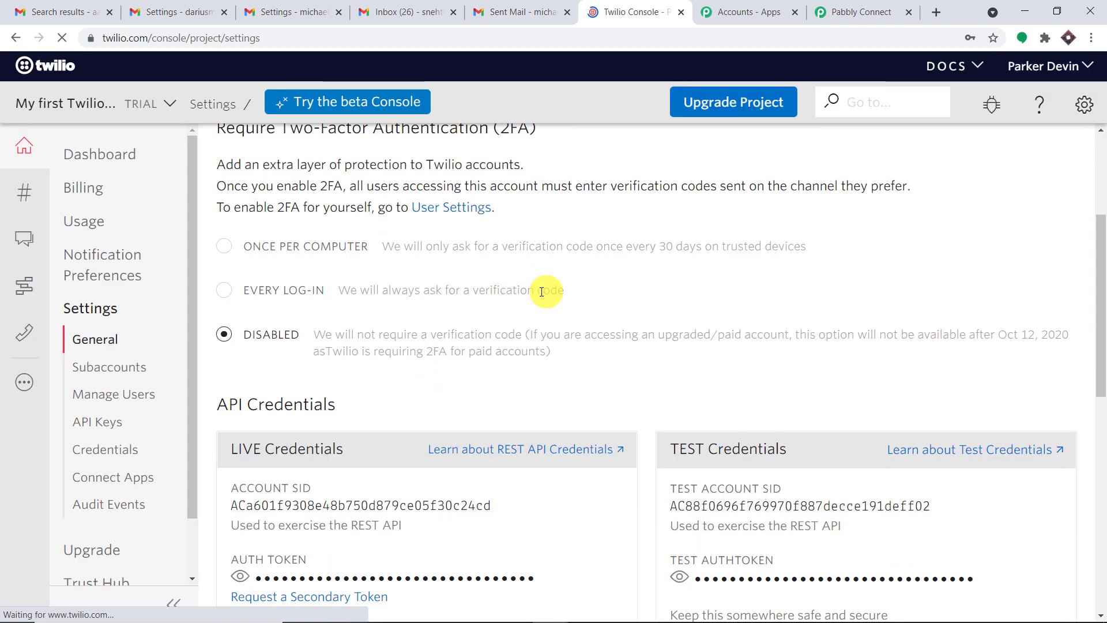
pyautogui.doubleClick(364, 362)
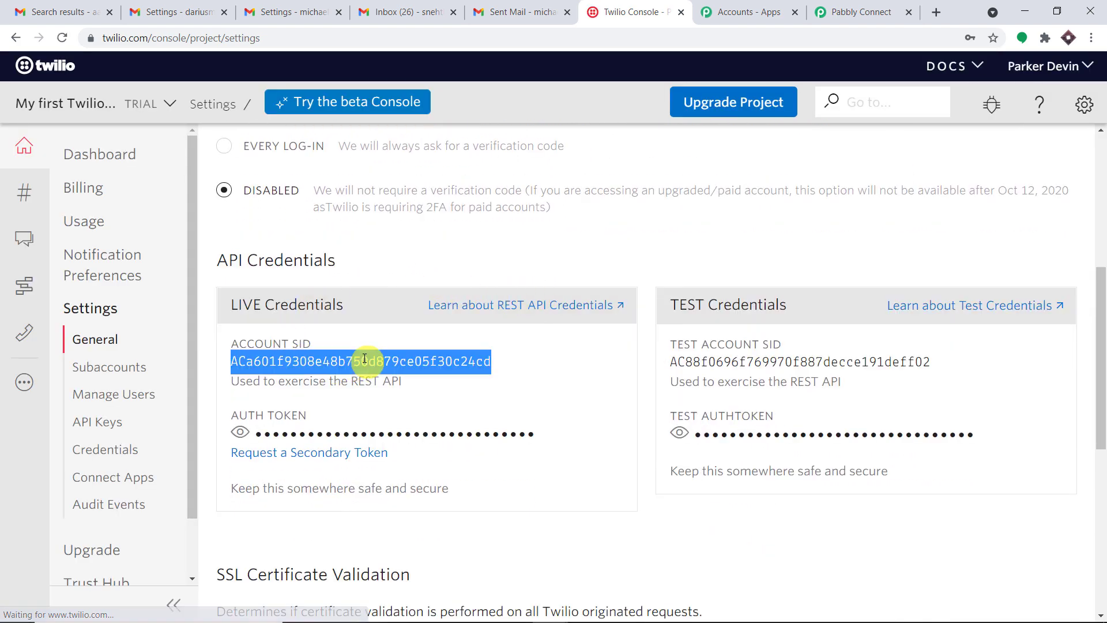
pyautogui.rightClick(366, 362)
pyautogui.click(392, 370)
pyautogui.click(862, 11)
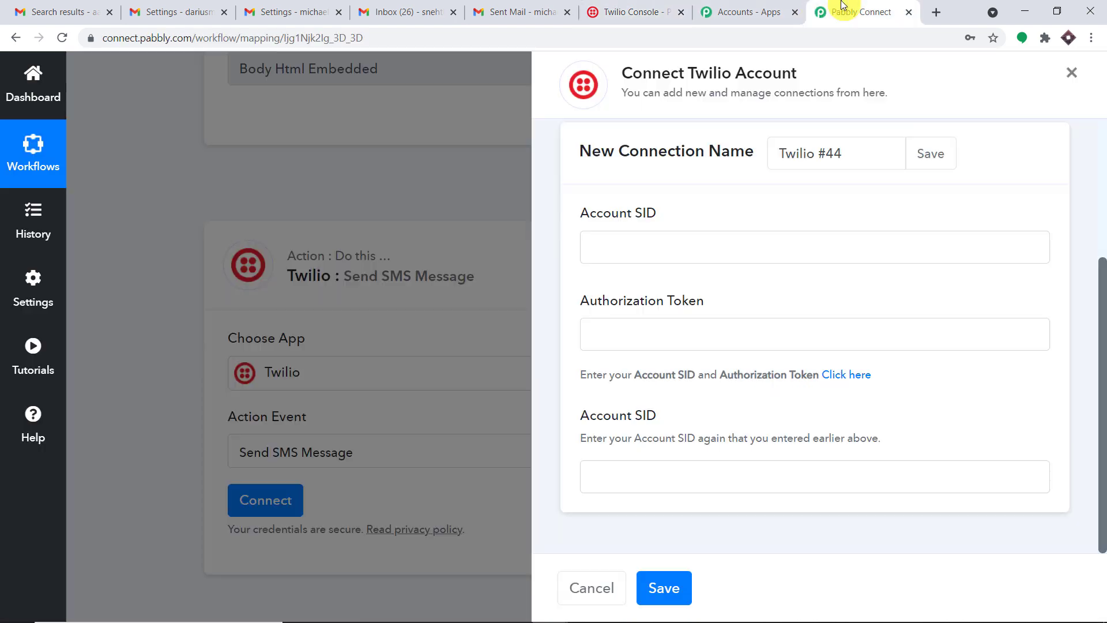
pyautogui.click(645, 243)
pyautogui.rightClick(645, 243)
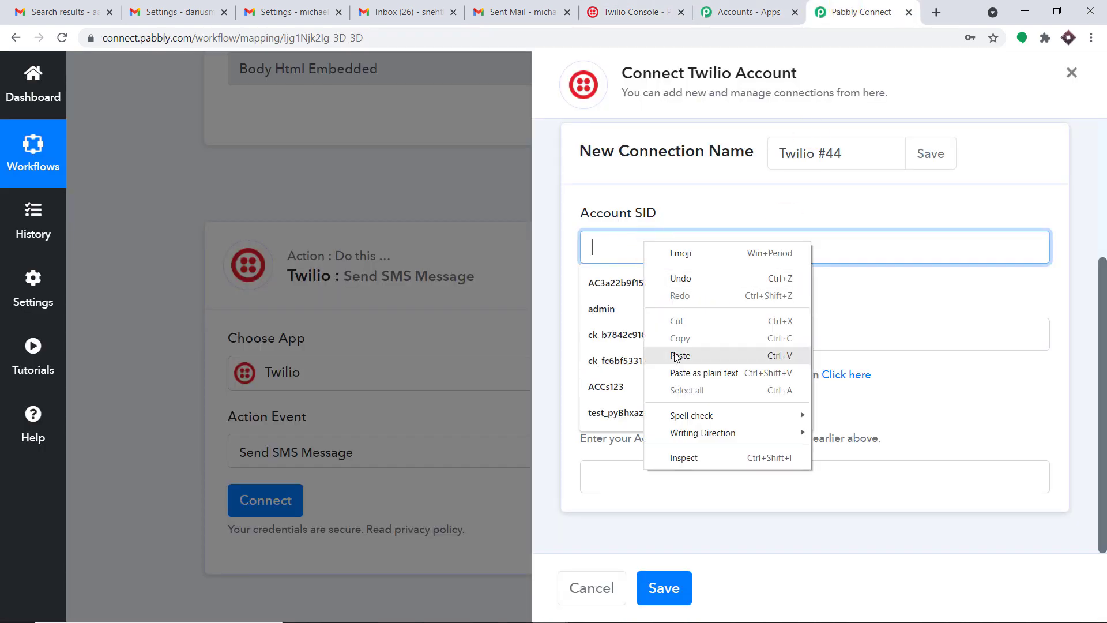
pyautogui.click(678, 356)
# Step: Reveal and copy the live Auth Token in the Twilio console, and paste it into Pabbly Connect's Authorization Token field
pyautogui.click(631, 12)
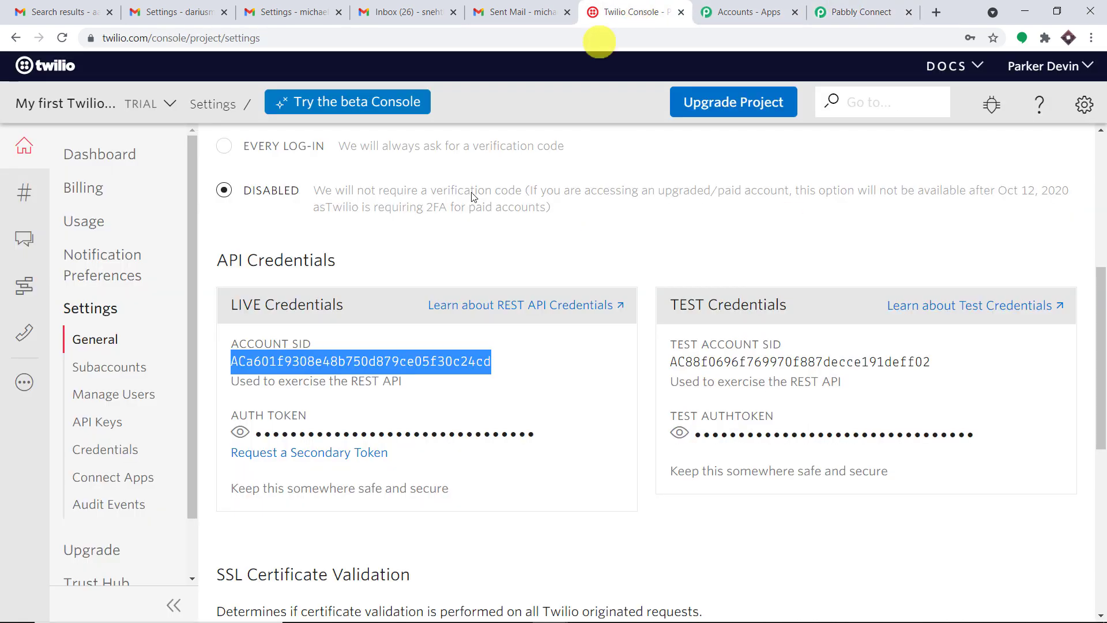
pyautogui.click(241, 433)
pyautogui.doubleClick(317, 435)
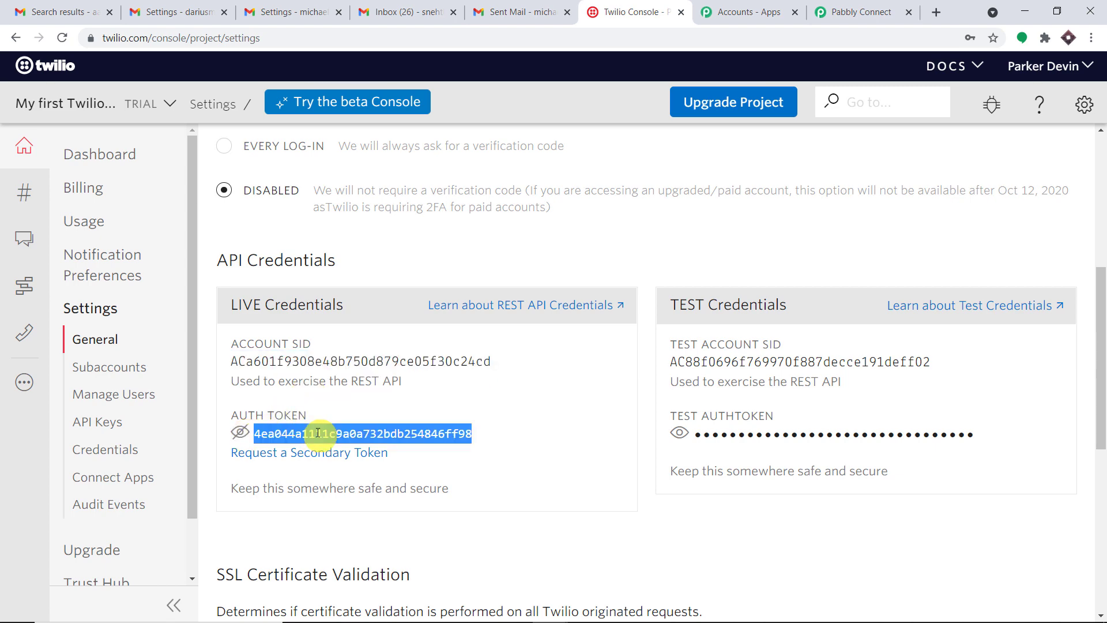
pyautogui.rightClick(317, 435)
pyautogui.click(340, 441)
pyautogui.click(860, 12)
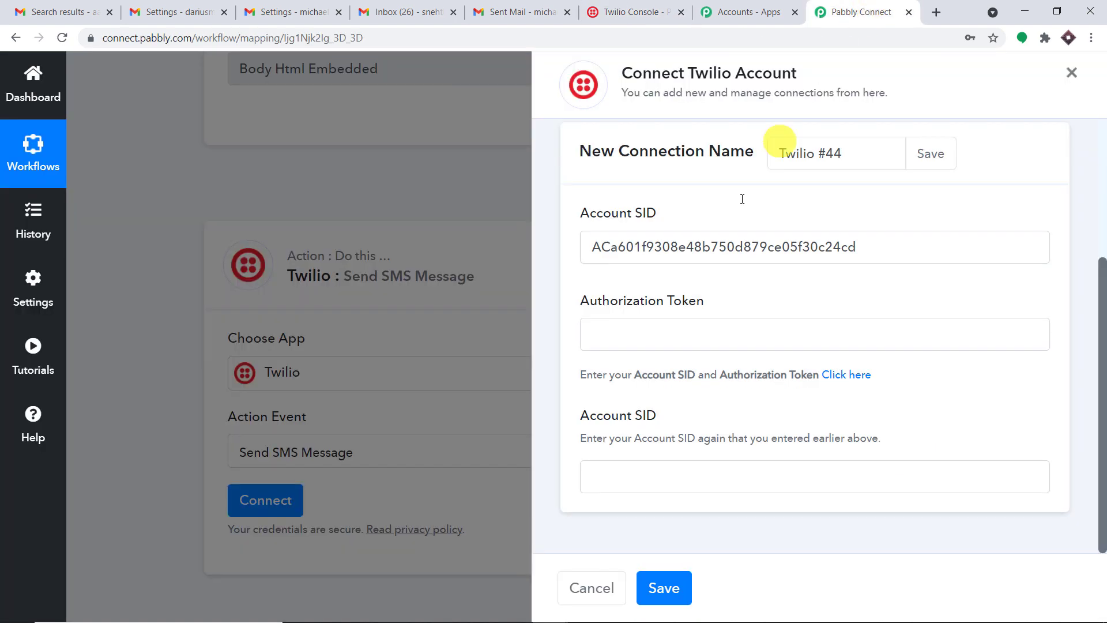
pyautogui.click(663, 325)
pyautogui.rightClick(663, 325)
pyautogui.click(698, 482)
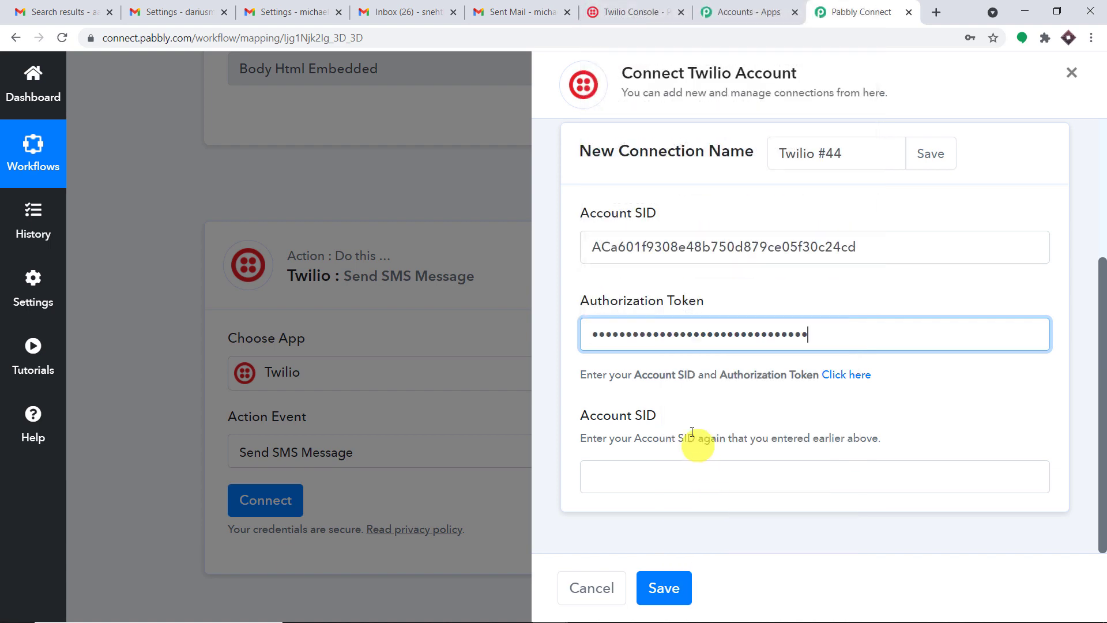
# Step: Copy the live Account SID from the Twilio console again, paste it into the repeated Account SID field in Pabbly Connect and save the connection
pyautogui.click(632, 12)
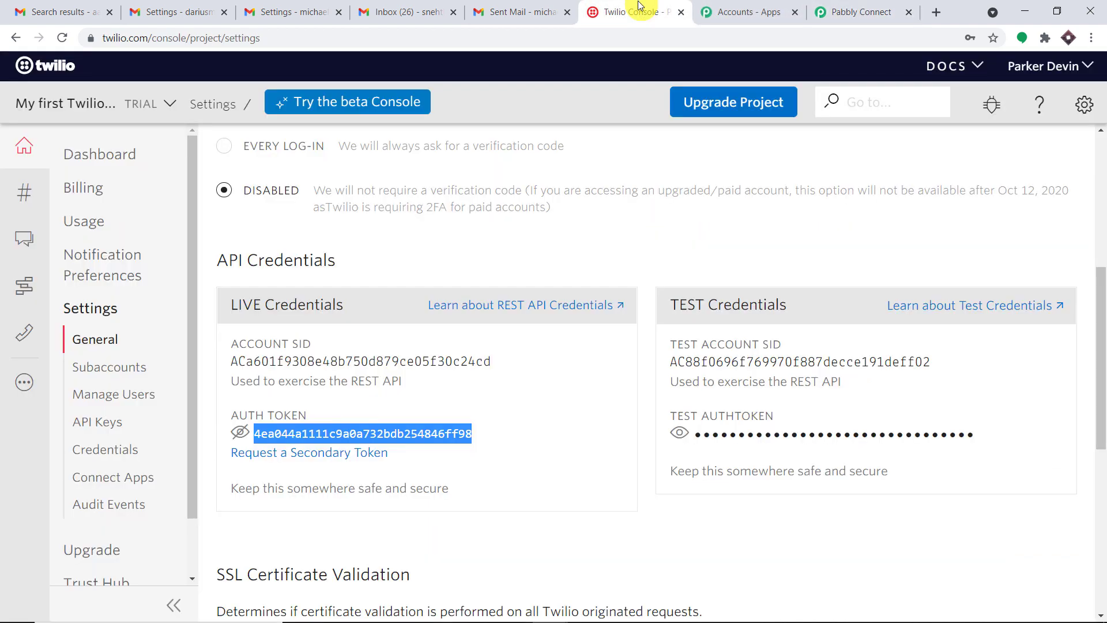
pyautogui.click(333, 353)
pyautogui.doubleClick(333, 352)
pyautogui.rightClick(333, 352)
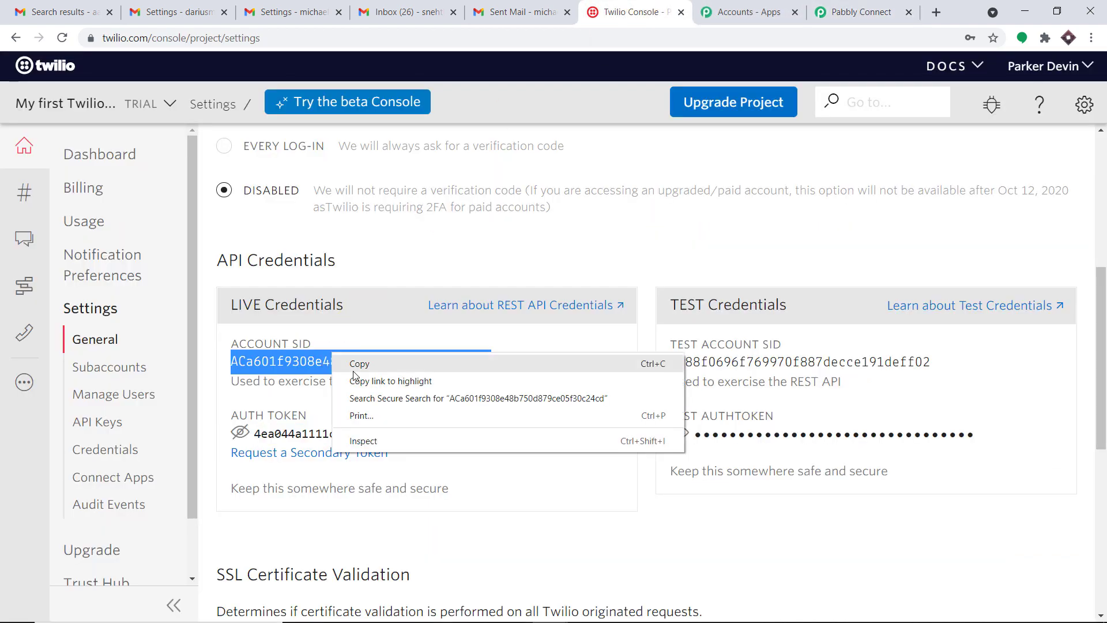
pyautogui.click(346, 364)
pyautogui.click(859, 12)
pyautogui.click(648, 472)
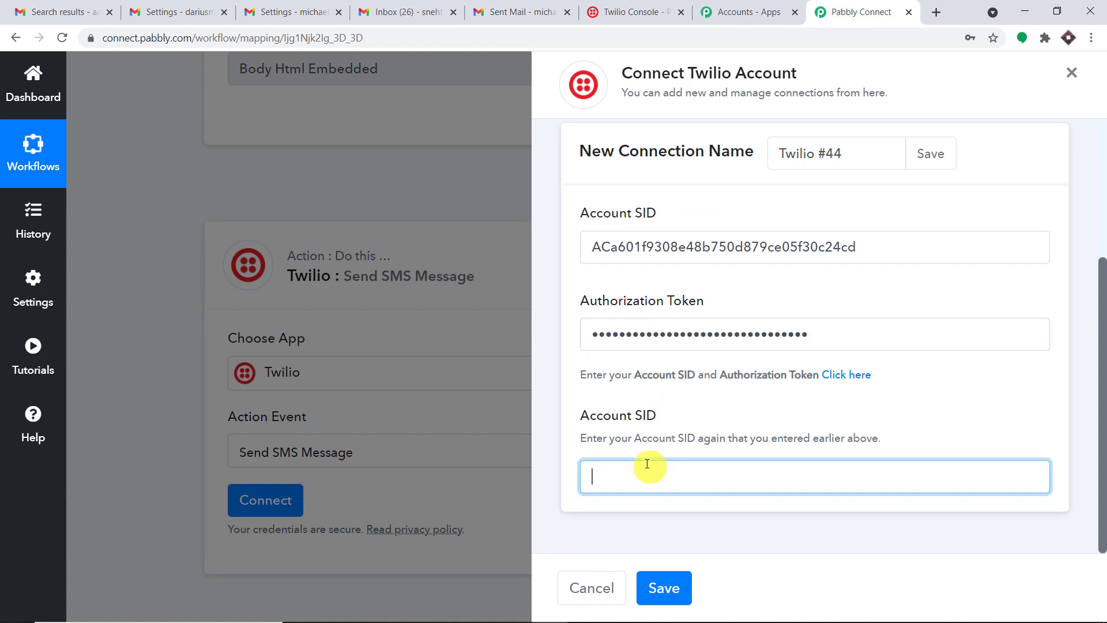
pyautogui.rightClick(647, 472)
pyautogui.click(728, 353)
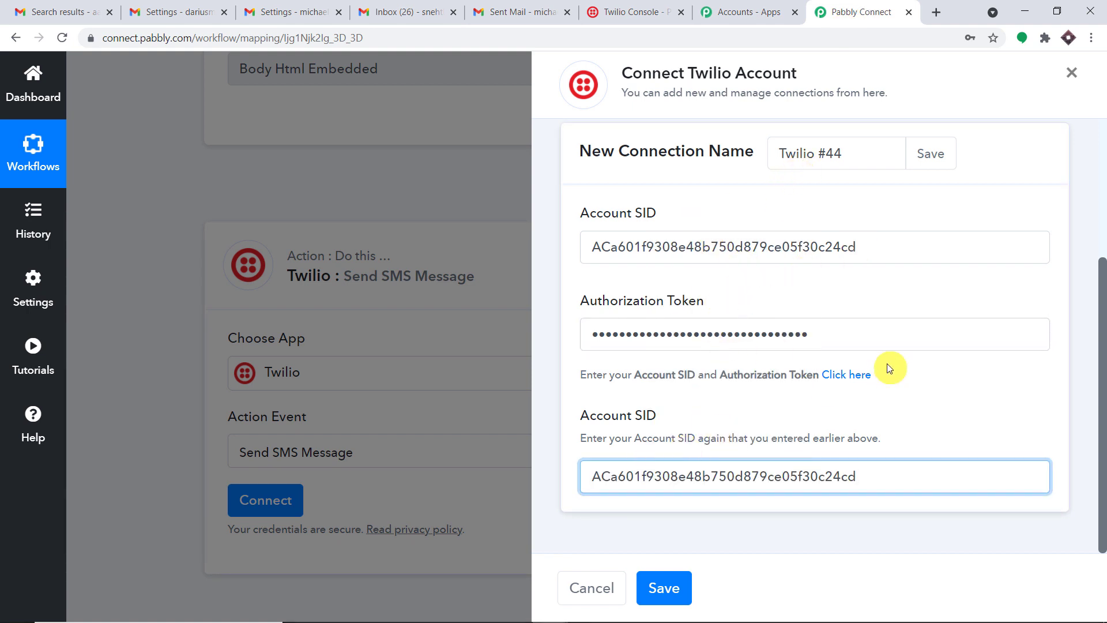
pyautogui.click(663, 591)
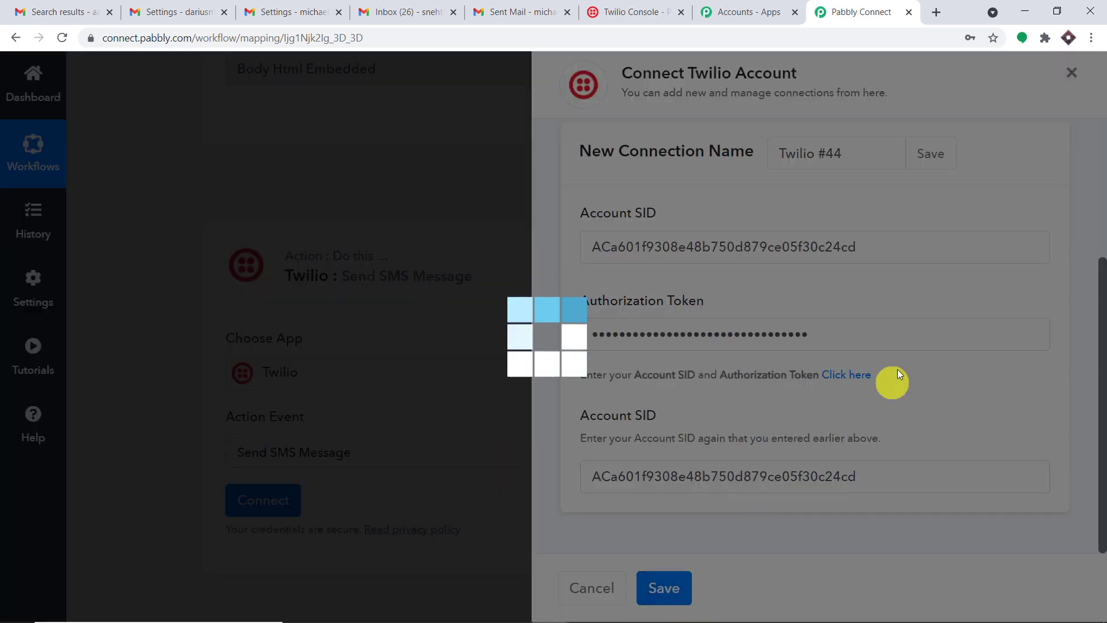
# Step: Examine the message body, sender number and recipient number fields of the Send SMS Message action
pyautogui.scroll(-4, 804, 307)
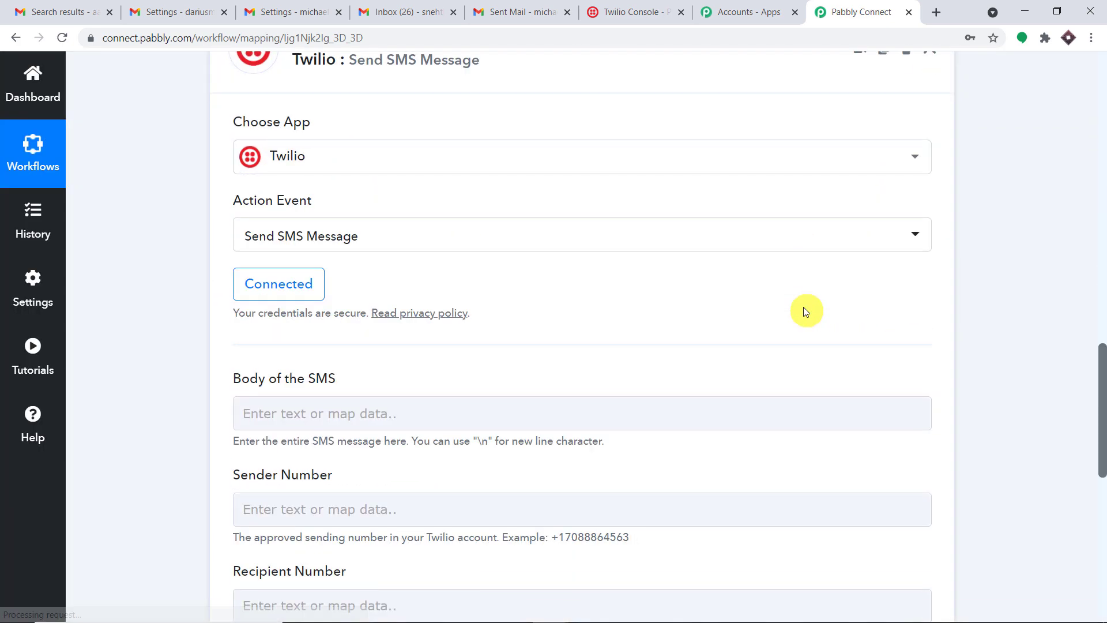
pyautogui.scroll(-3, 803, 312)
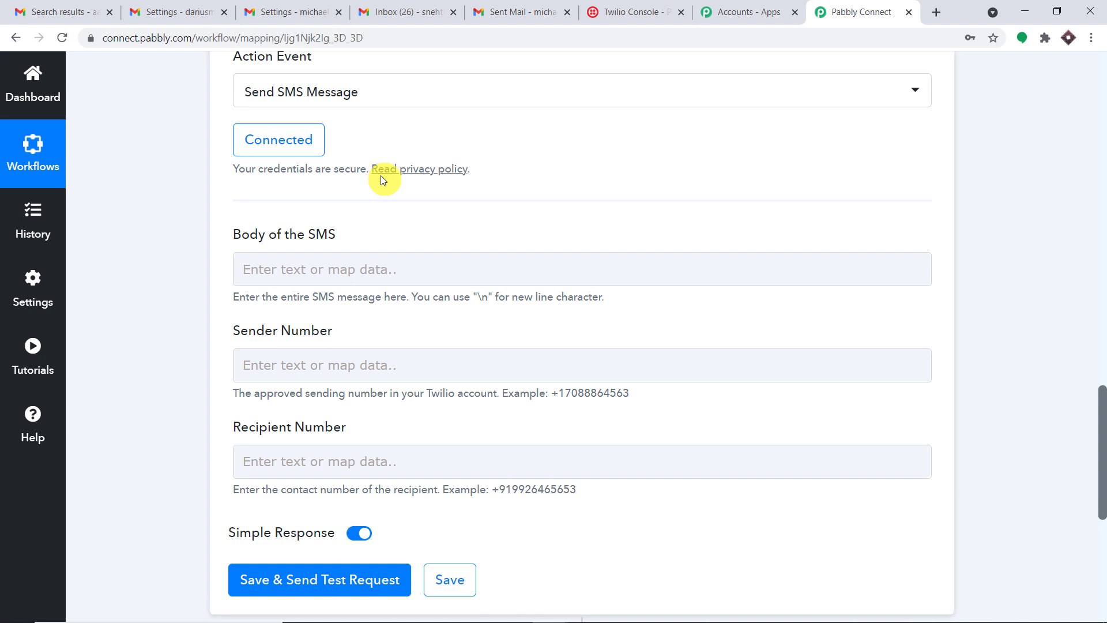
pyautogui.click(423, 268)
pyautogui.click(261, 422)
pyautogui.click(463, 381)
pyautogui.scroll(-2, 459, 375)
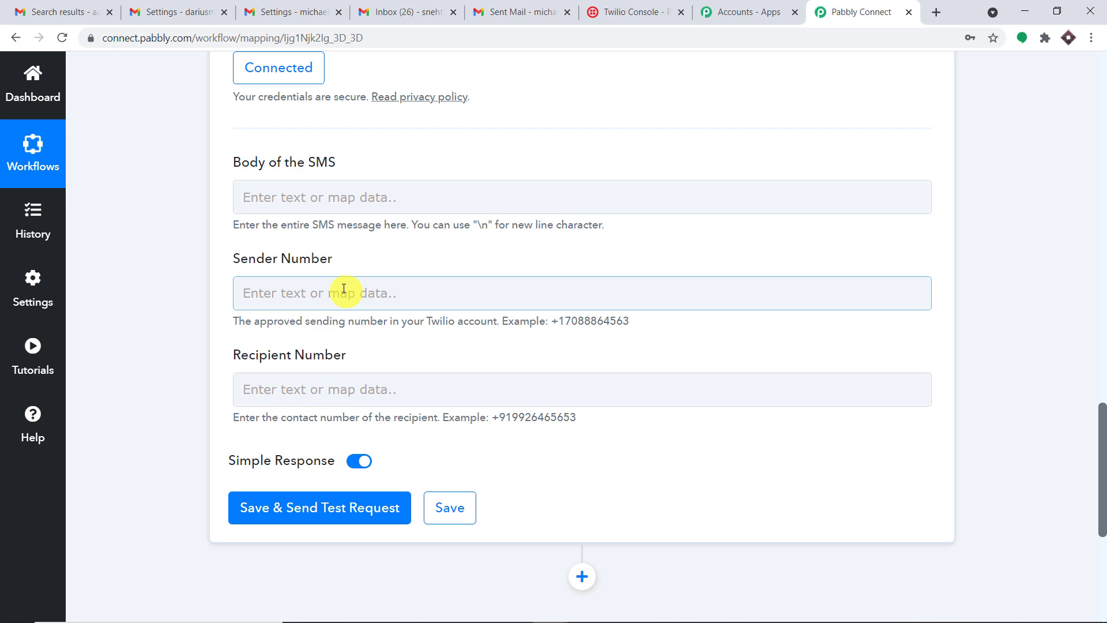
# Step: Switch to the Twilio console and copy the project's phone number from the Active Numbers list
pyautogui.click(638, 16)
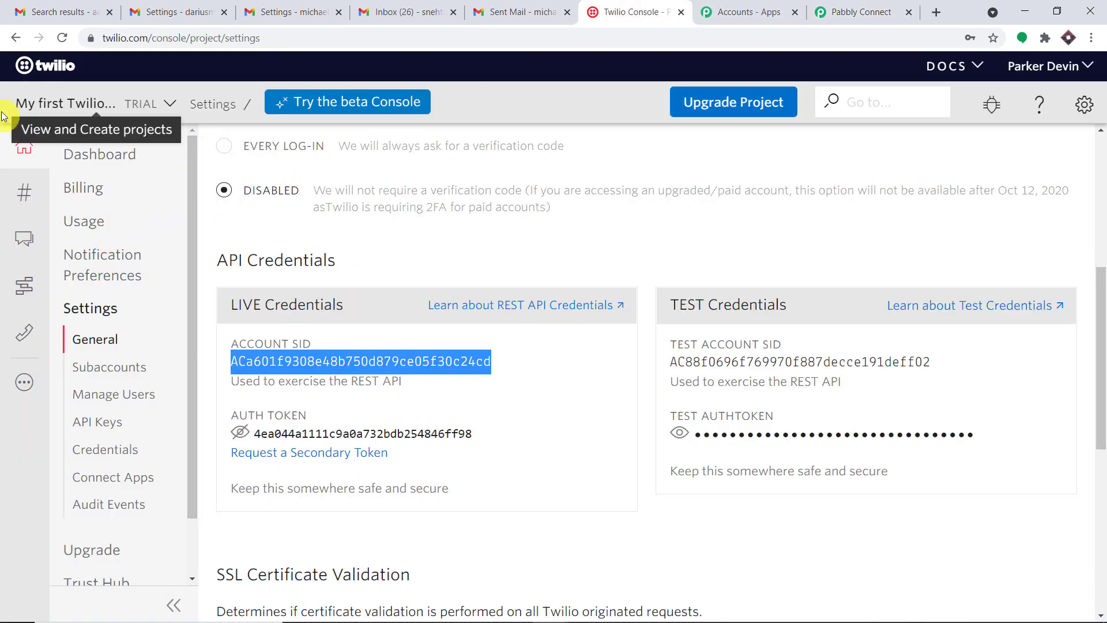
pyautogui.click(33, 333)
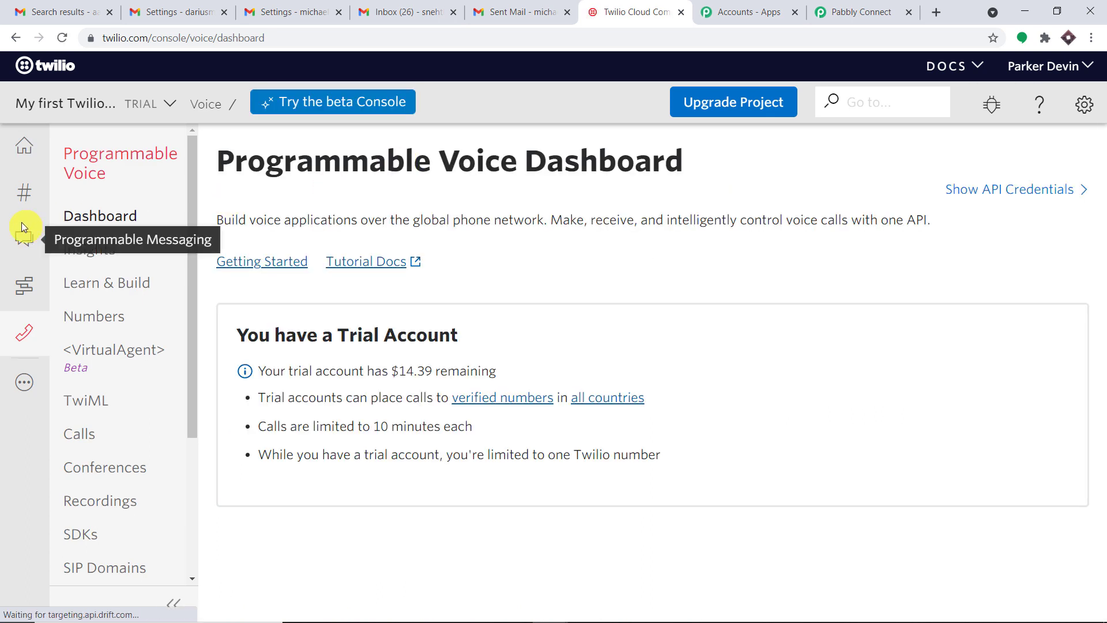
pyautogui.click(26, 196)
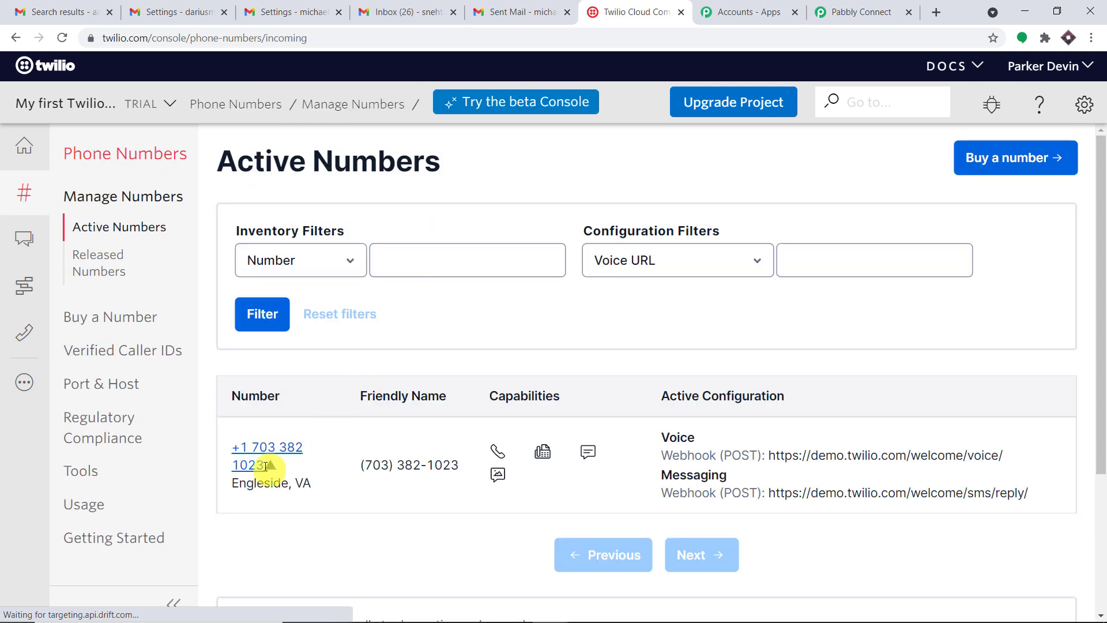
pyautogui.moveTo(265, 468); pyautogui.dragTo(237, 459)
pyautogui.rightClick(245, 455)
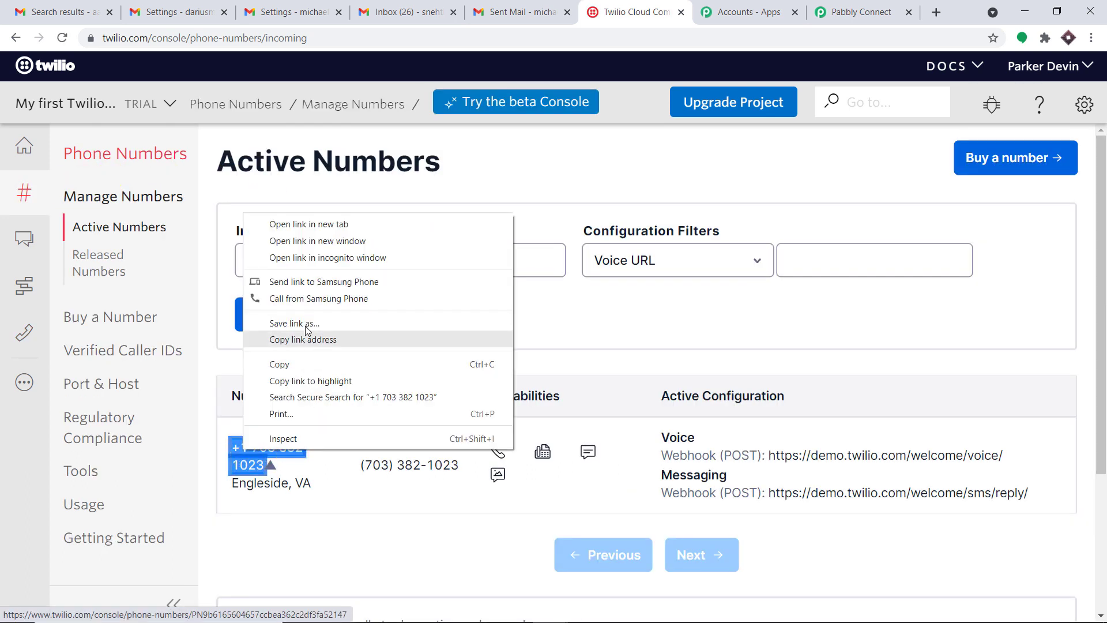
pyautogui.click(294, 365)
# Step: Return to Pabbly Connect and paste the copied Twilio phone number as the SMS Sender Number
pyautogui.click(859, 12)
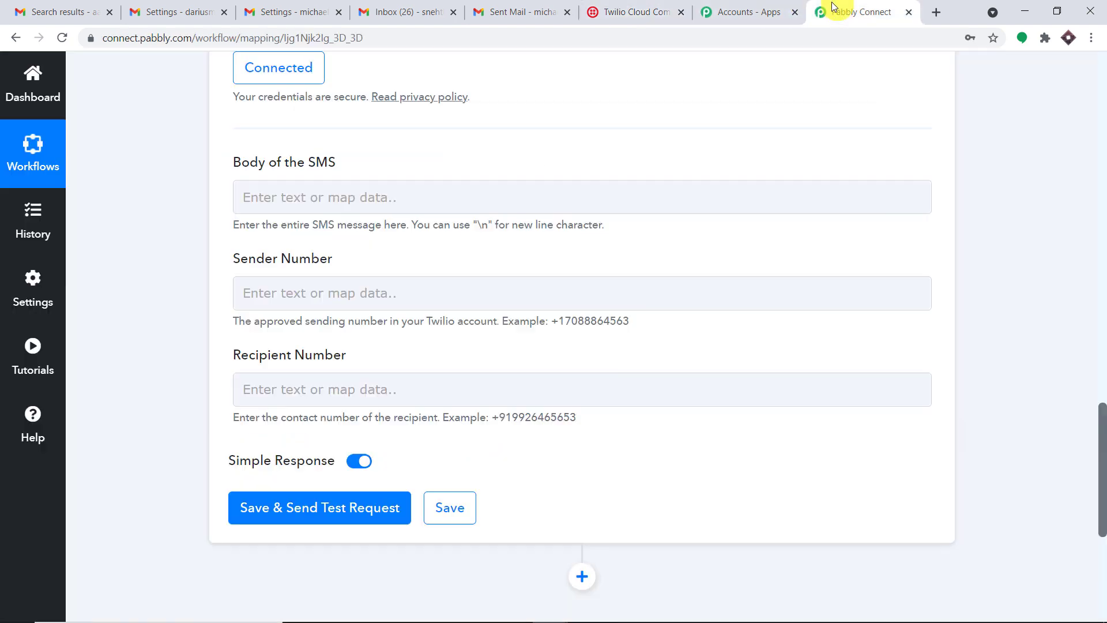
pyautogui.click(309, 282)
pyautogui.rightClick(308, 282)
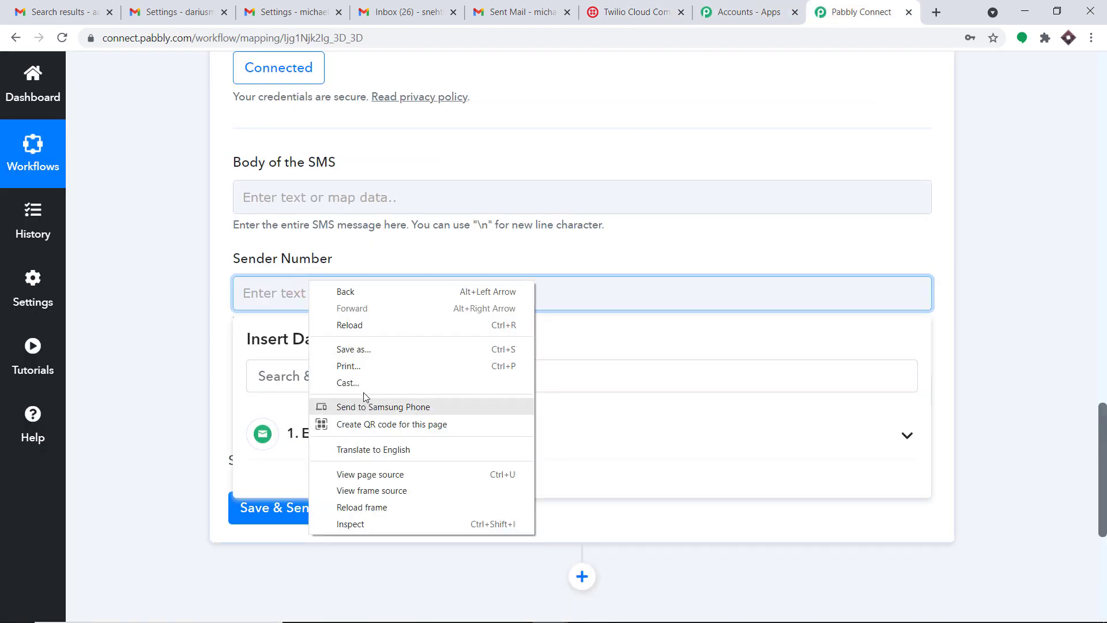
pyautogui.click(258, 296)
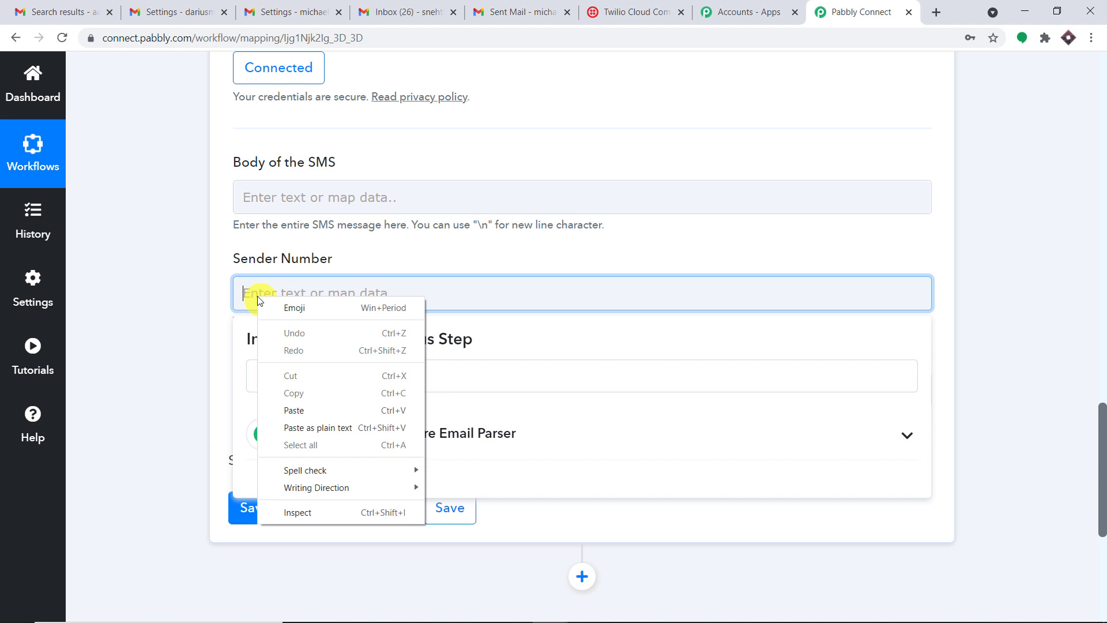
pyautogui.click(294, 410)
pyautogui.click(436, 241)
# Step: Enter the recipient's phone number in the Recipient Number field, with a leading plus sign before the country code
pyautogui.scroll(-1, 437, 245)
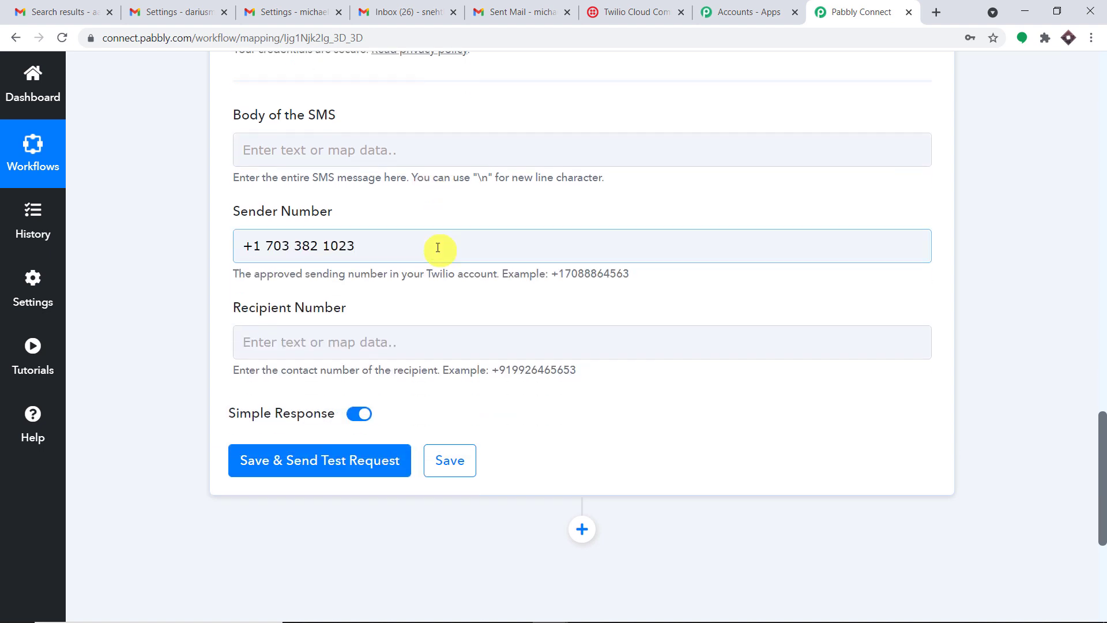
pyautogui.click(337, 320)
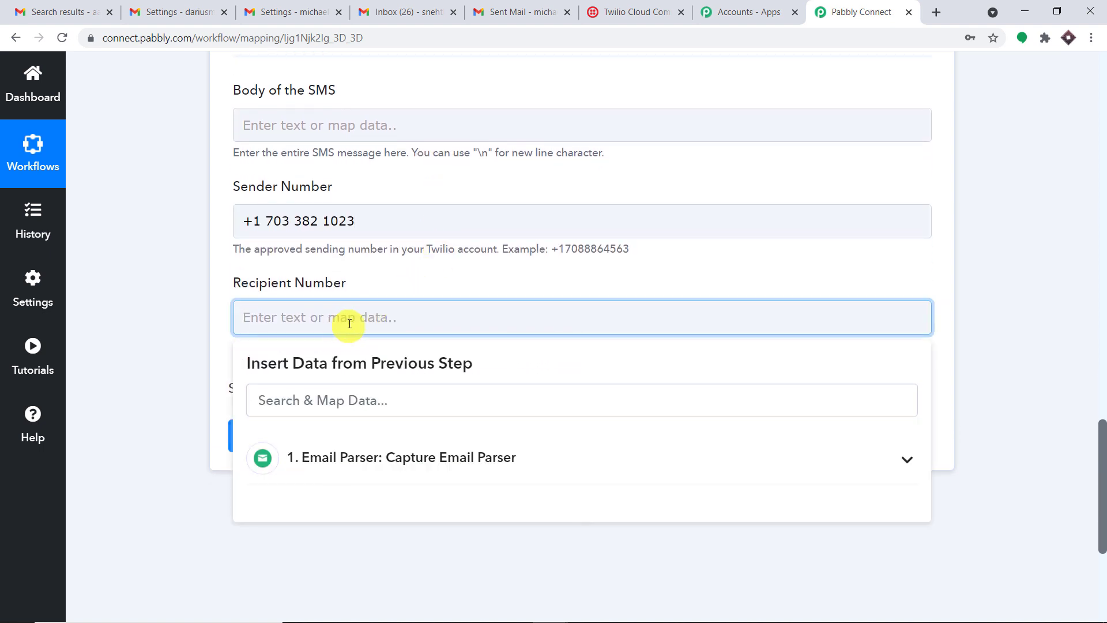
pyautogui.click(504, 270)
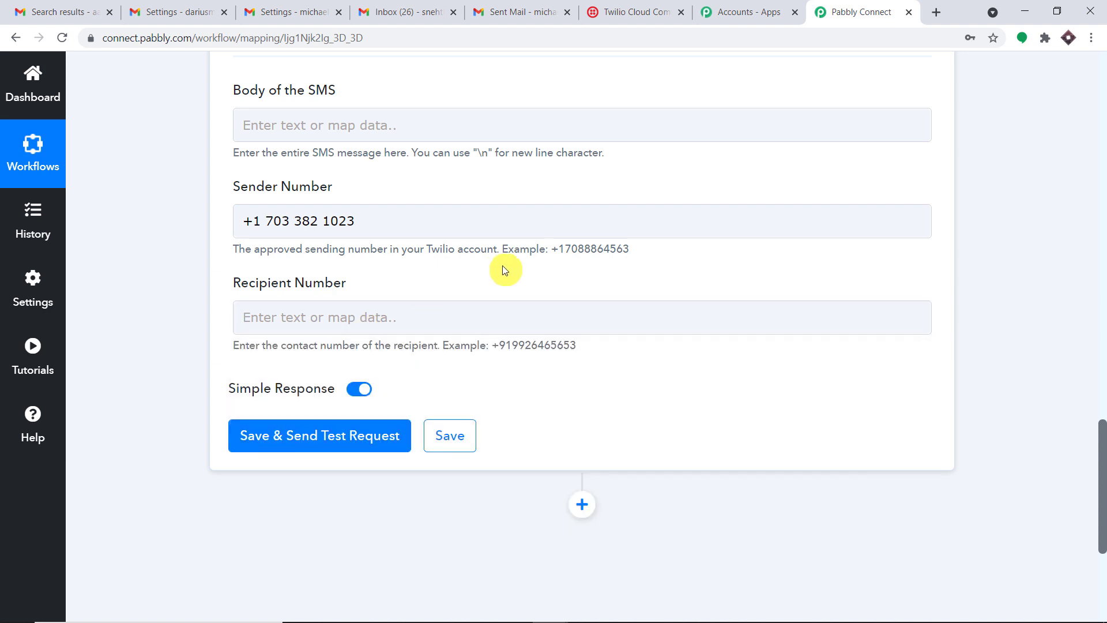
pyautogui.click(354, 311)
pyautogui.hotkey('ctrl', 'v')
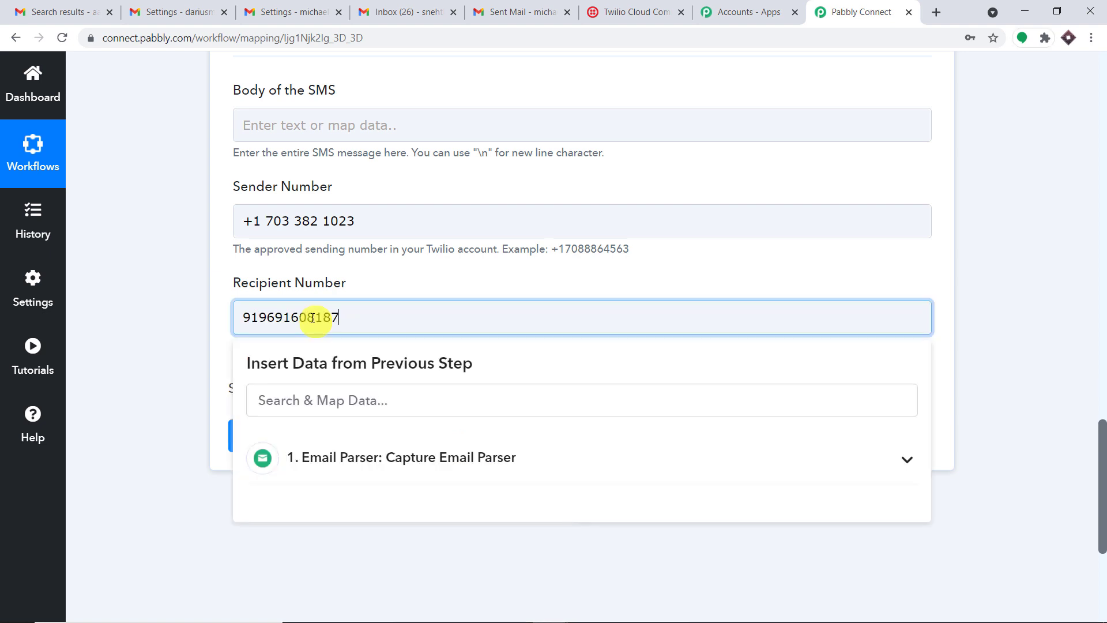
pyautogui.click(244, 312)
pyautogui.write('+')
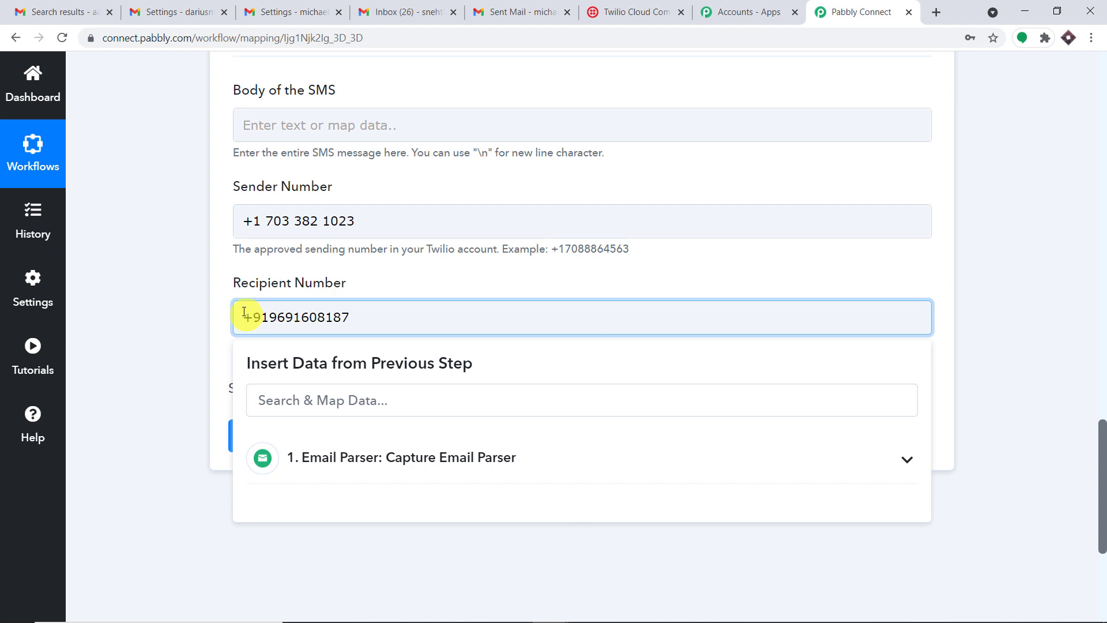
pyautogui.click(340, 276)
# Step: Start the Body of the SMS with the line "NEW EMAIL ARRIVED" followed by a line break
pyautogui.click(349, 124)
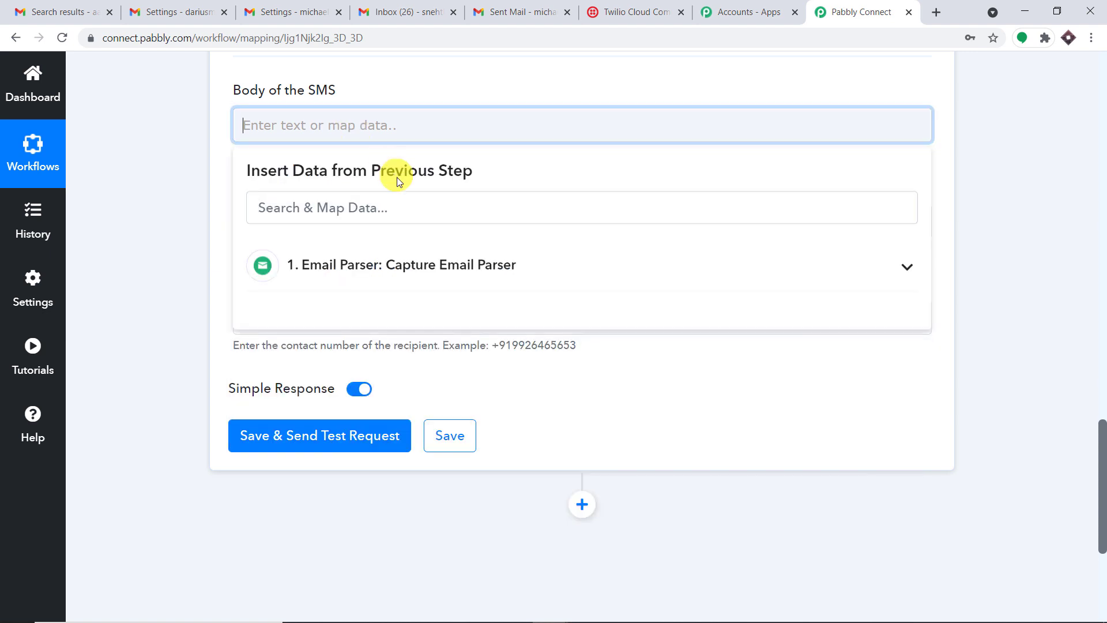
pyautogui.scroll(1, 397, 178)
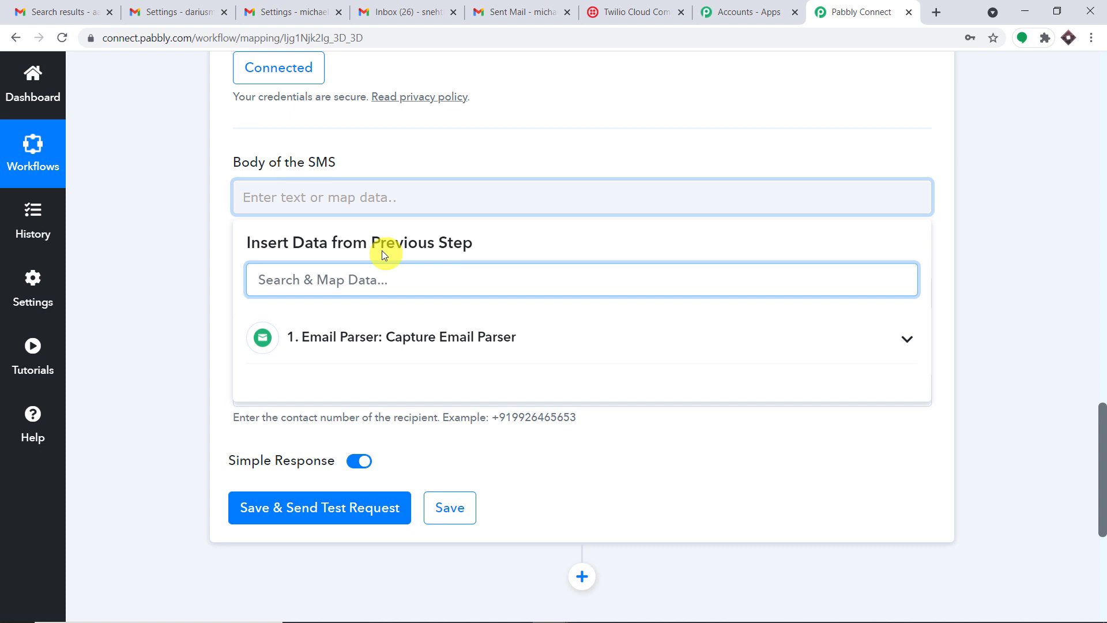
pyautogui.click(380, 196)
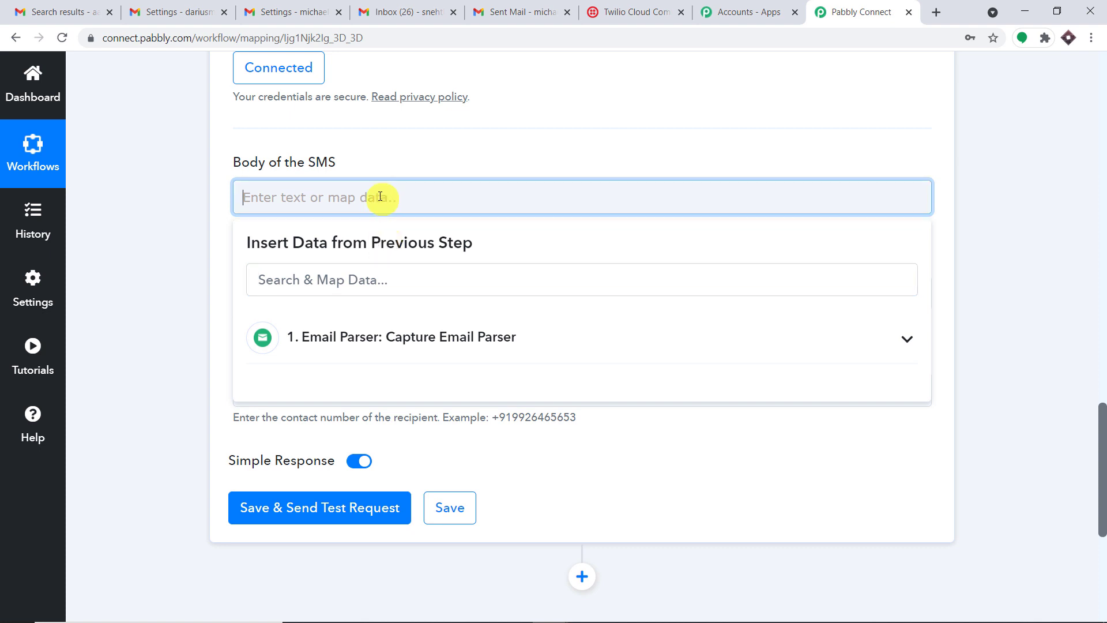
pyautogui.write('N')
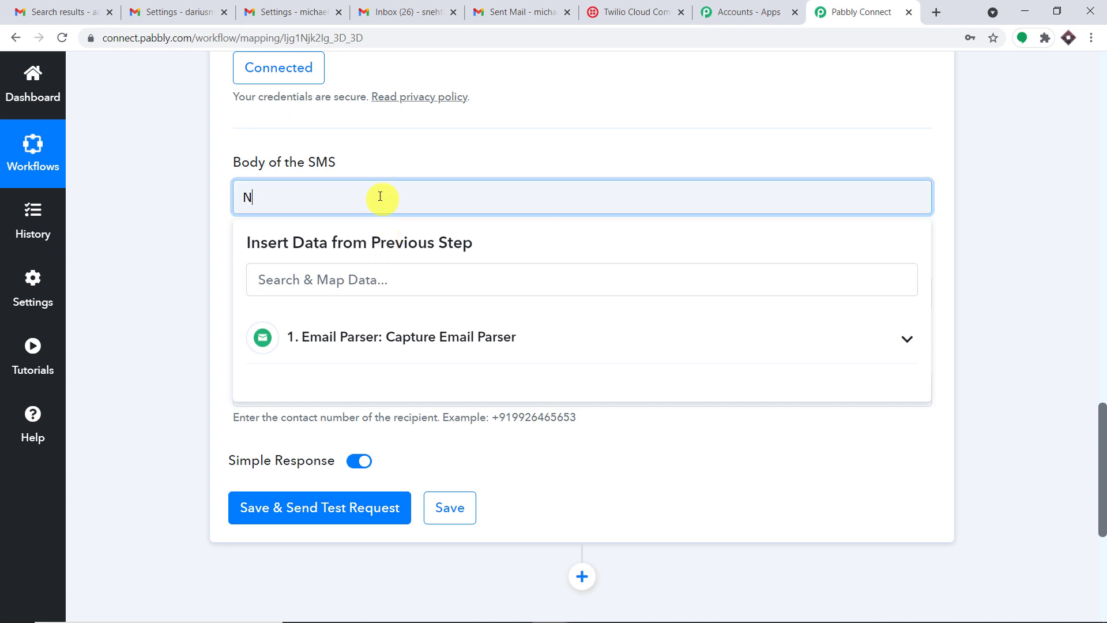
pyautogui.write('EW EMAIL ARRI')
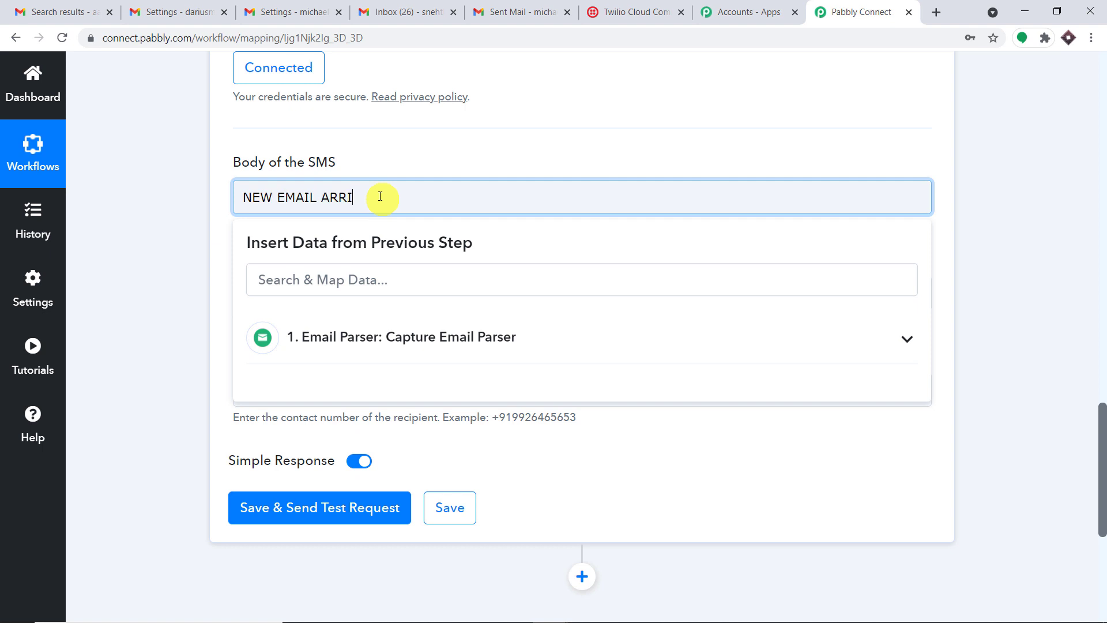
pyautogui.write('VED')
pyautogui.hotkey('shift', 'Return')
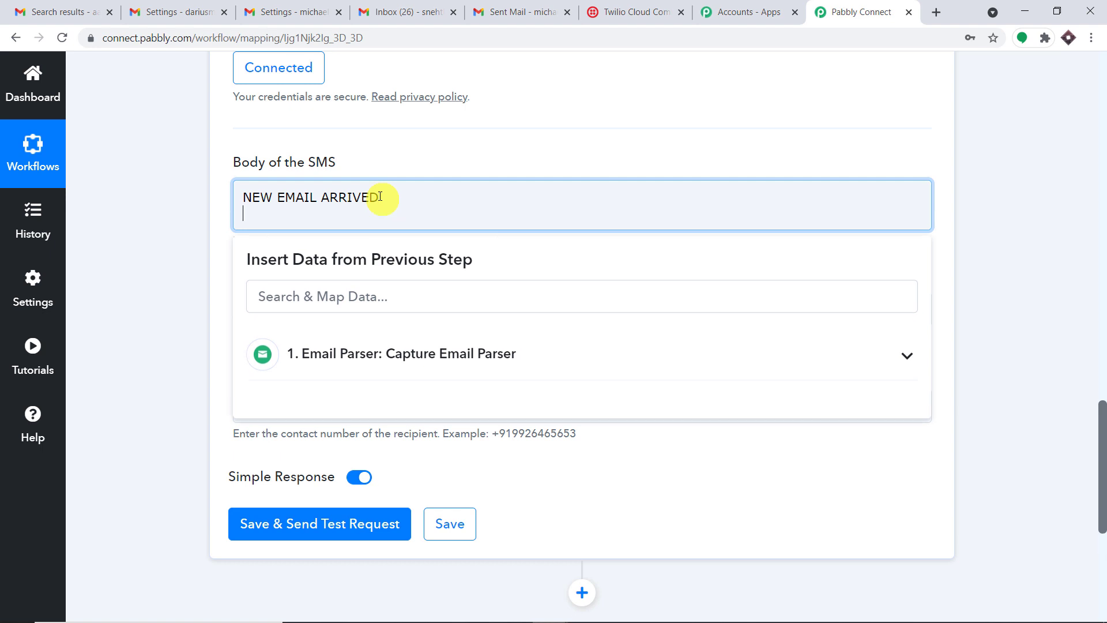
# Step: Add a "Sender :" line to the SMS body and map it to From 0 Display from the Email Parser step
pyautogui.write('Sender :')
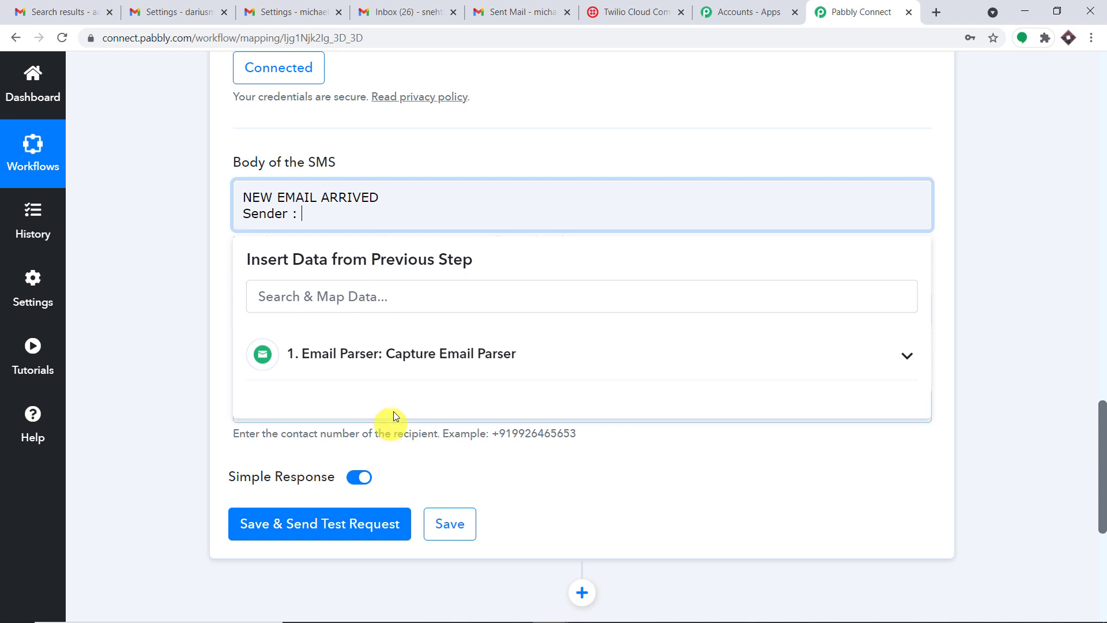
pyautogui.click(425, 353)
pyautogui.scroll(-1, 461, 415)
pyautogui.click(457, 434)
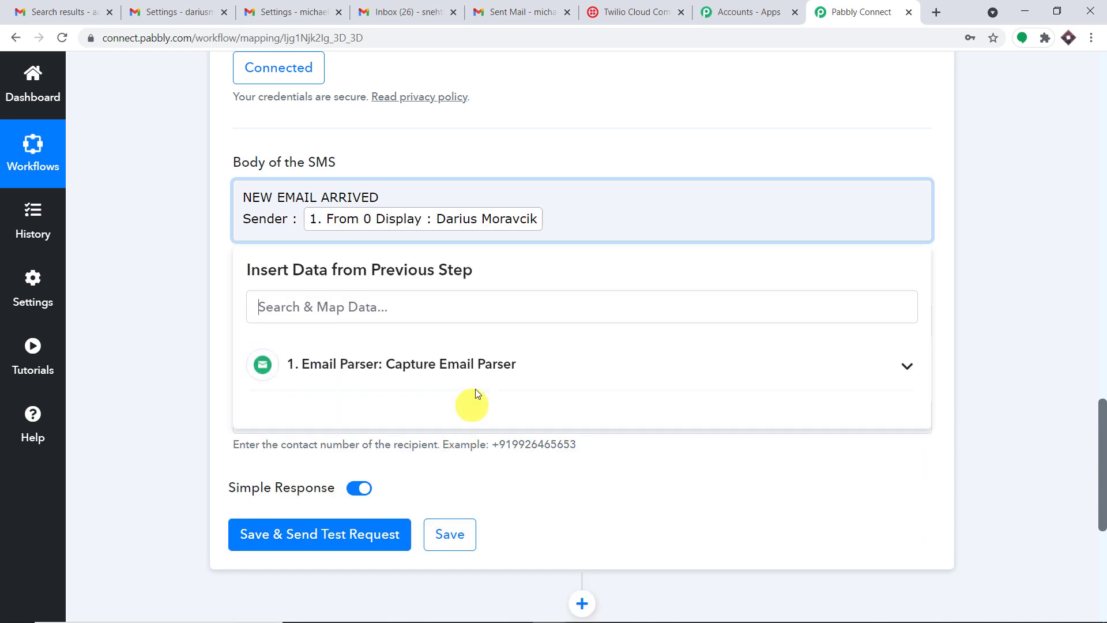
# Step: Add a "From Email :" line to the SMS body and map it to From 0 Address from the Email Parser step
pyautogui.press('Return')
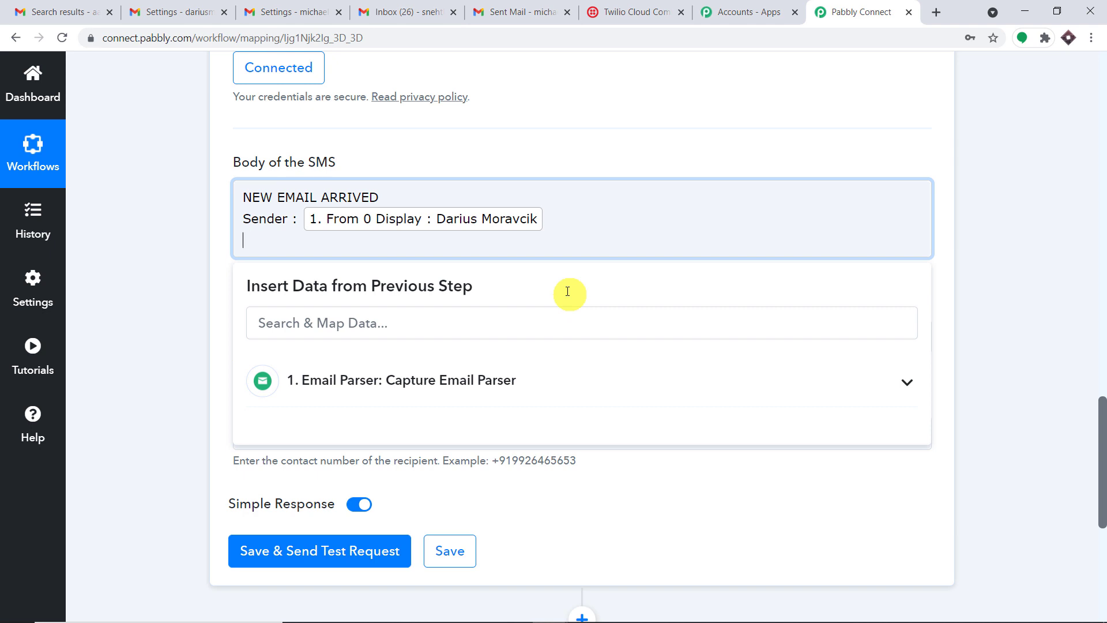
pyautogui.write('FRom Email :')
pyautogui.click(516, 380)
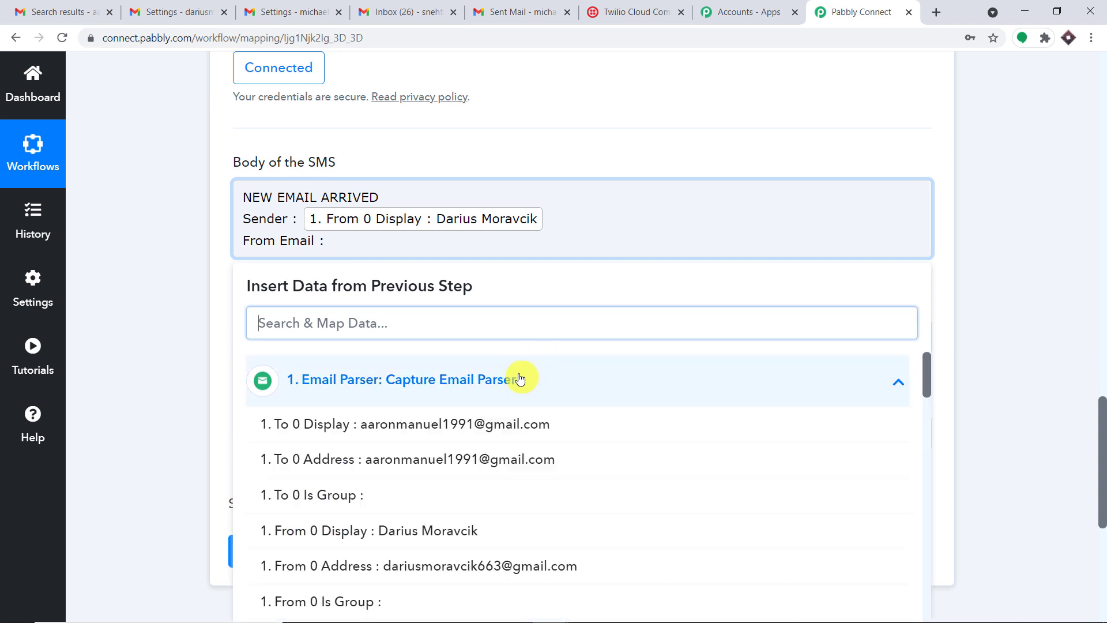
pyautogui.scroll(-3, 506, 427)
pyautogui.click(506, 427)
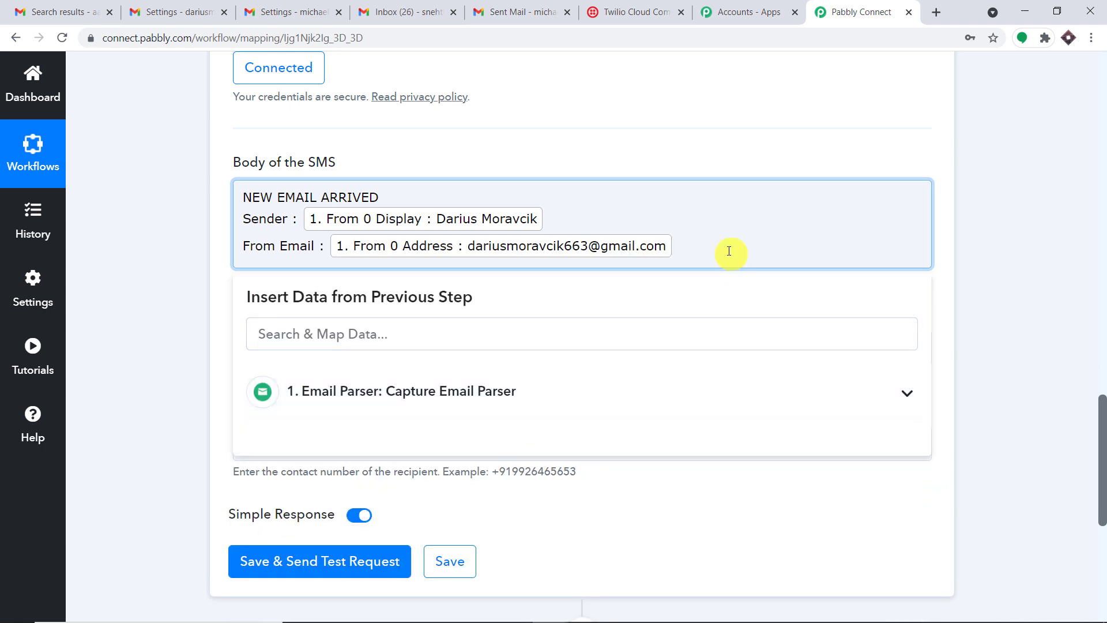
# Step: Add a "Subject :" line to the SMS body and map it to Subject from the Email Parser step
pyautogui.press('Return')
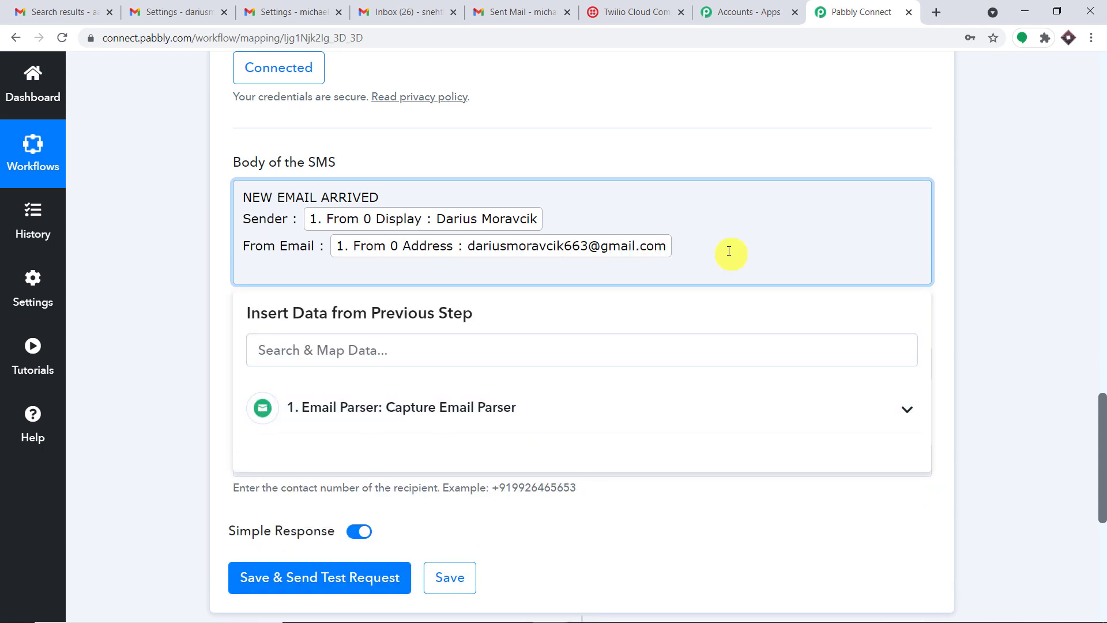
pyautogui.write('Subject :')
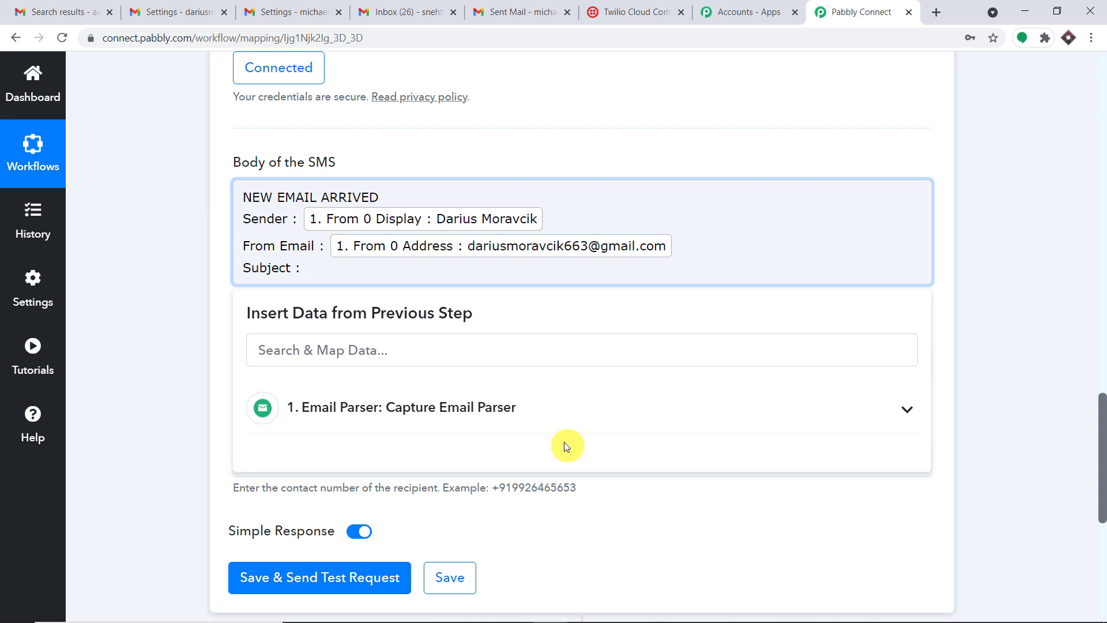
pyautogui.click(558, 409)
pyautogui.scroll(-3, 612, 472)
pyautogui.scroll(-15, 614, 479)
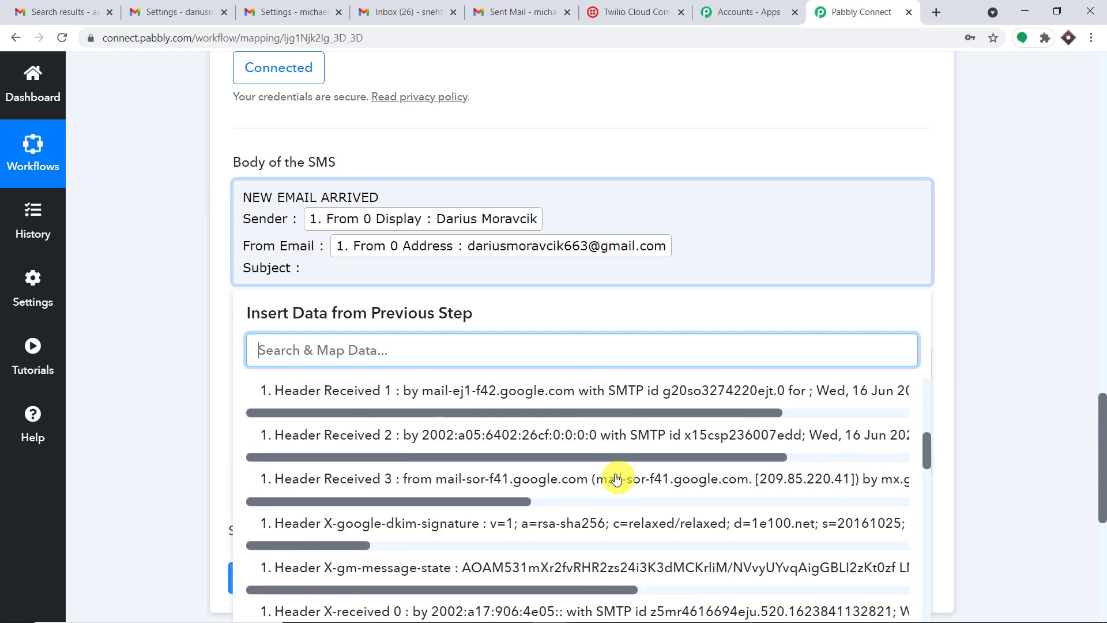
pyautogui.scroll(-7, 623, 482)
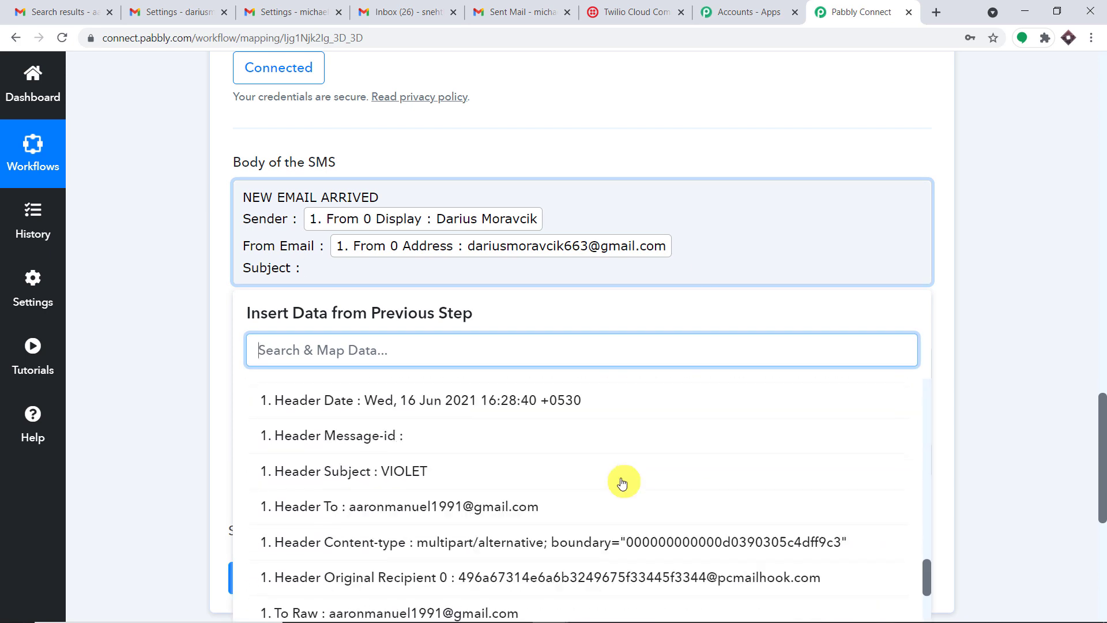
pyautogui.scroll(1, 509, 510)
pyautogui.scroll(10, 510, 510)
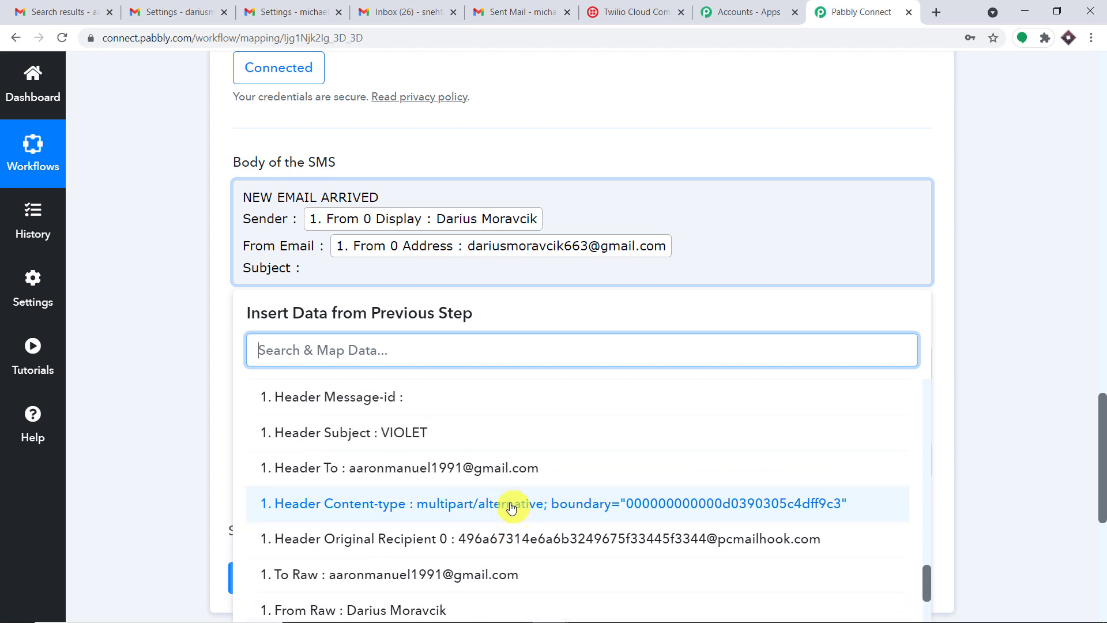
pyautogui.scroll(10, 513, 505)
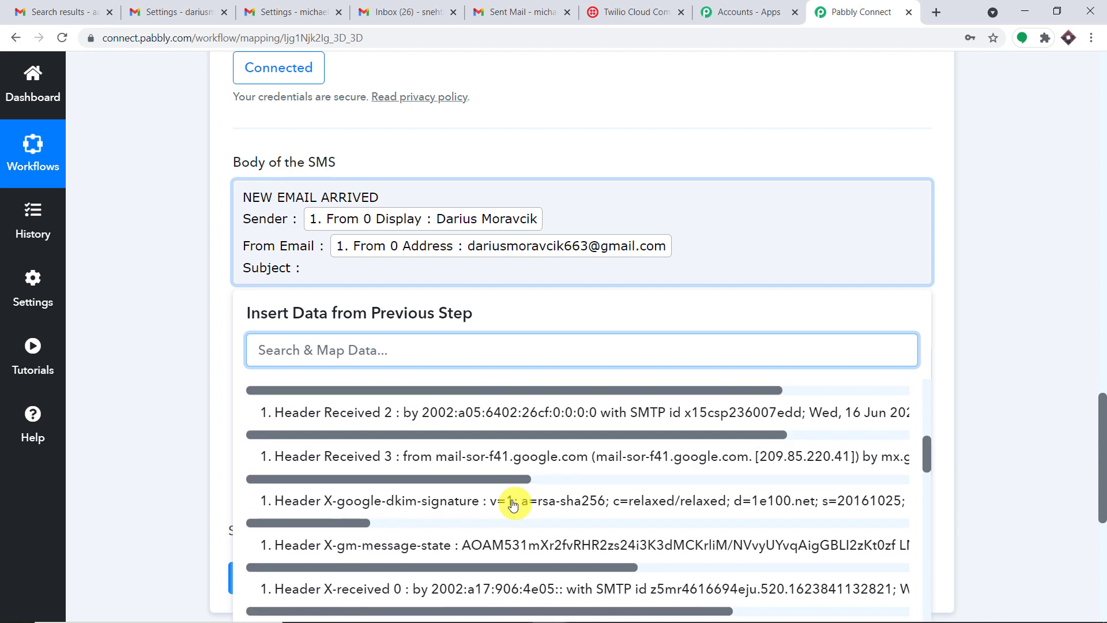
pyautogui.click(372, 579)
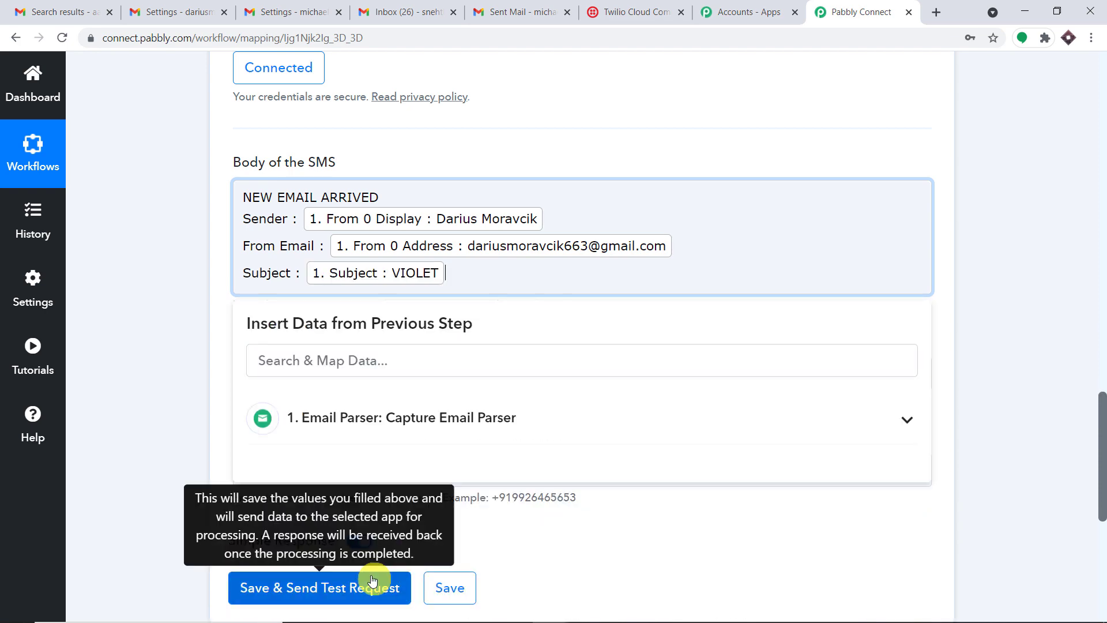
# Step: Add a "Body :" line to the SMS body and map it to Body Text from the Email Parser step
pyautogui.press('Return')
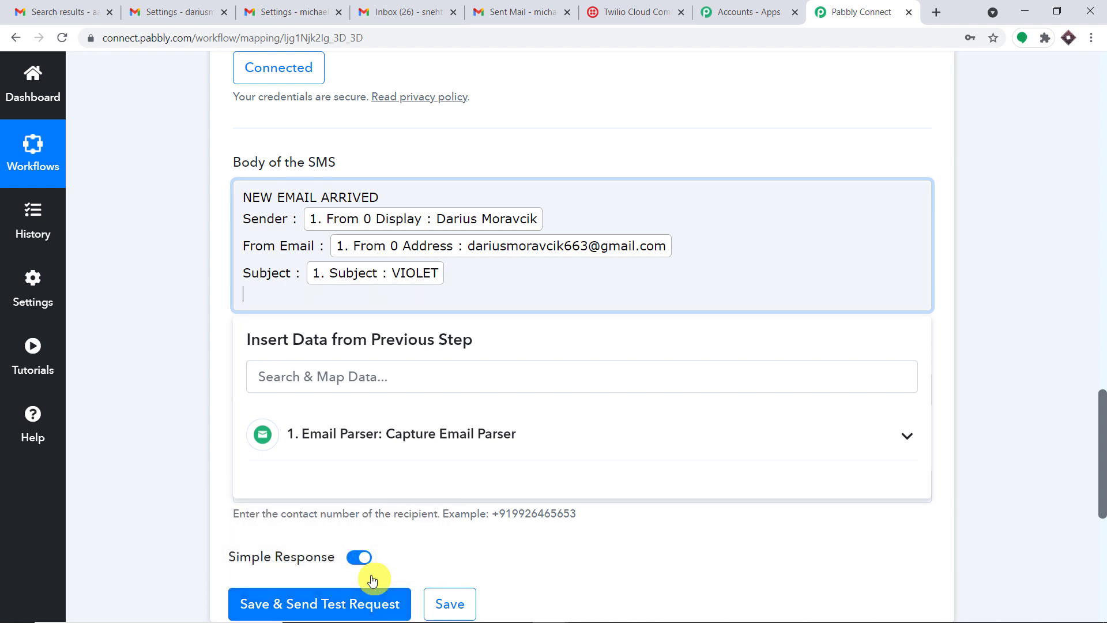
pyautogui.write('Body :')
pyautogui.click(504, 439)
pyautogui.scroll(-10, 505, 455)
pyautogui.scroll(-15, 506, 466)
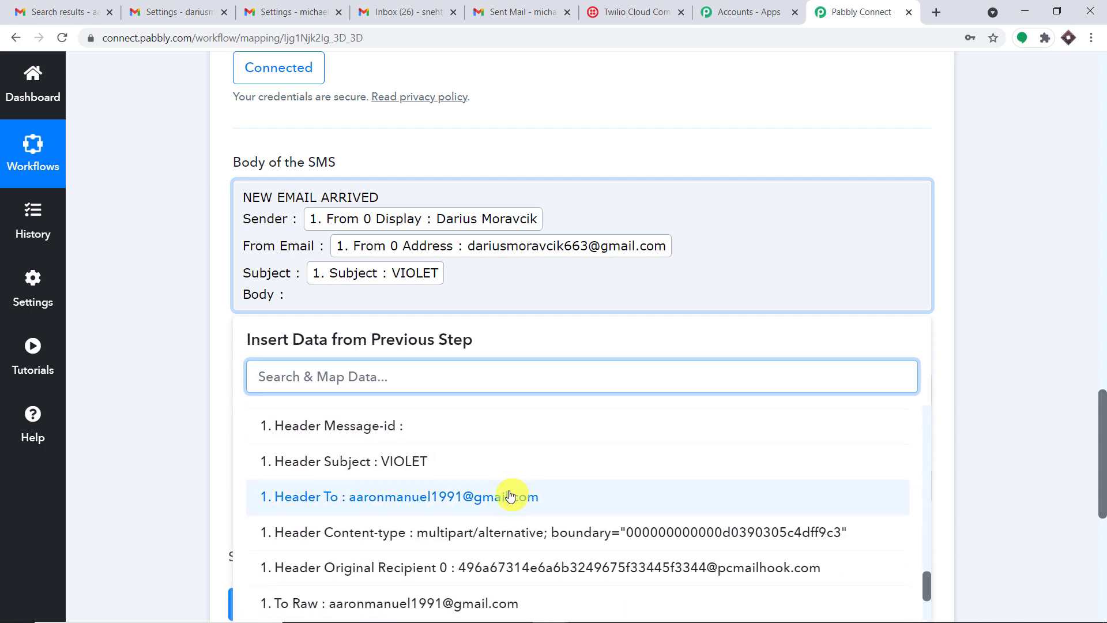
pyautogui.scroll(-3, 513, 493)
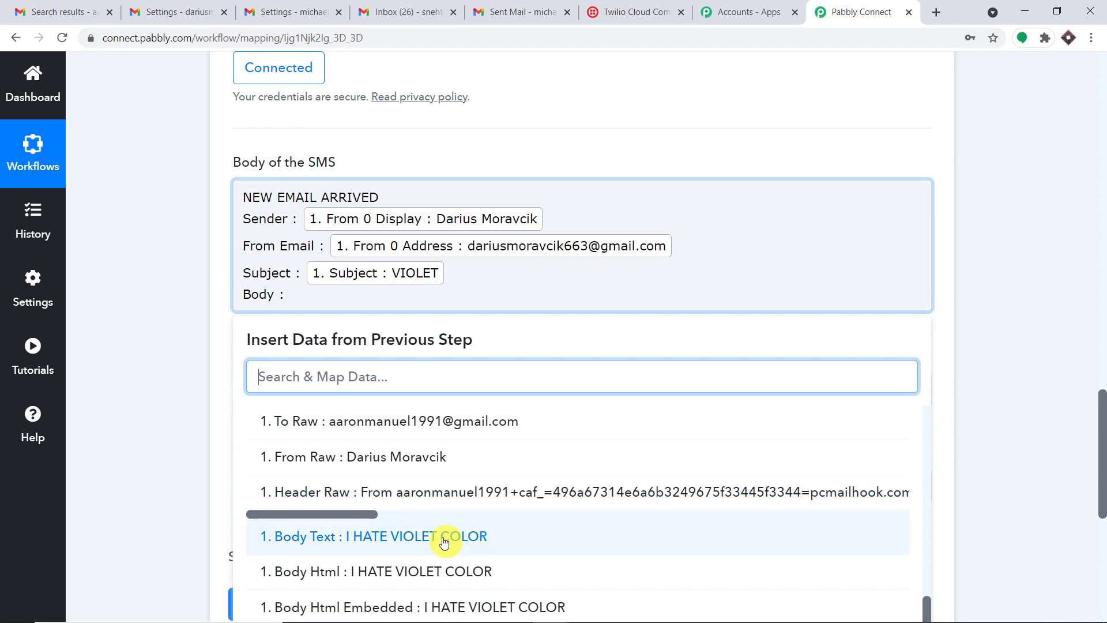
pyautogui.click(459, 539)
pyautogui.click(608, 149)
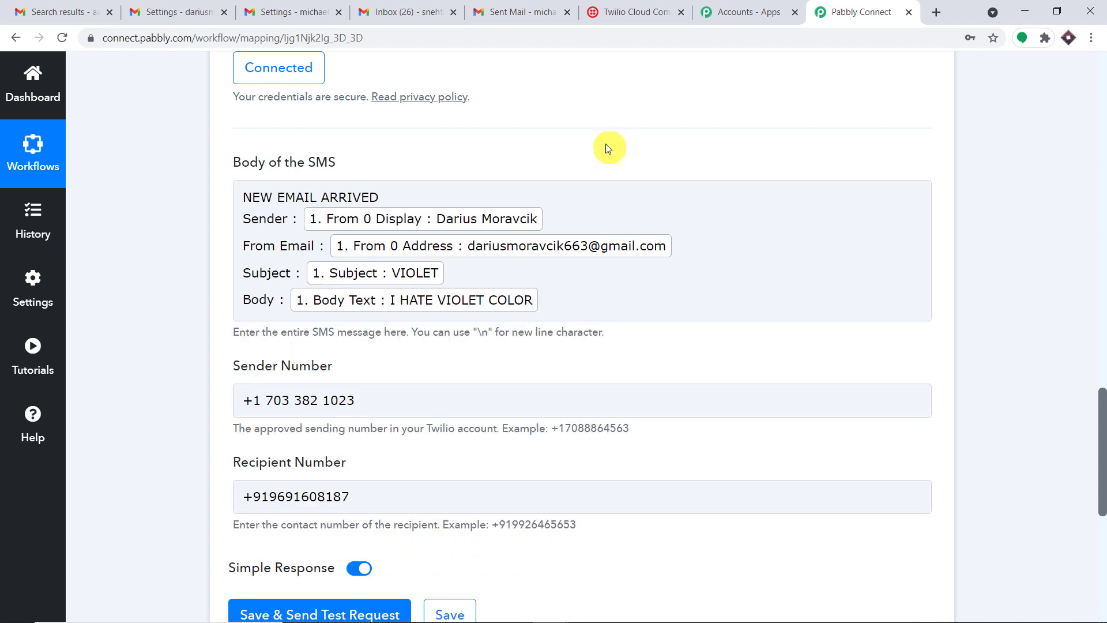
# Step: Save the Twilio action with a test request and view the response received
pyautogui.scroll(-3, 605, 152)
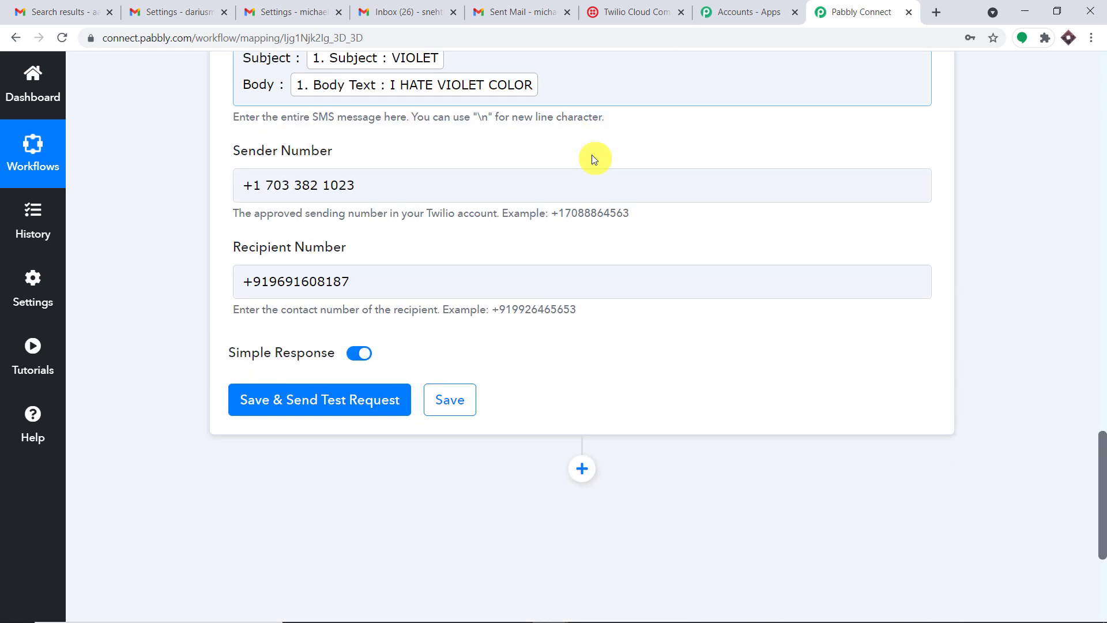
pyautogui.click(324, 407)
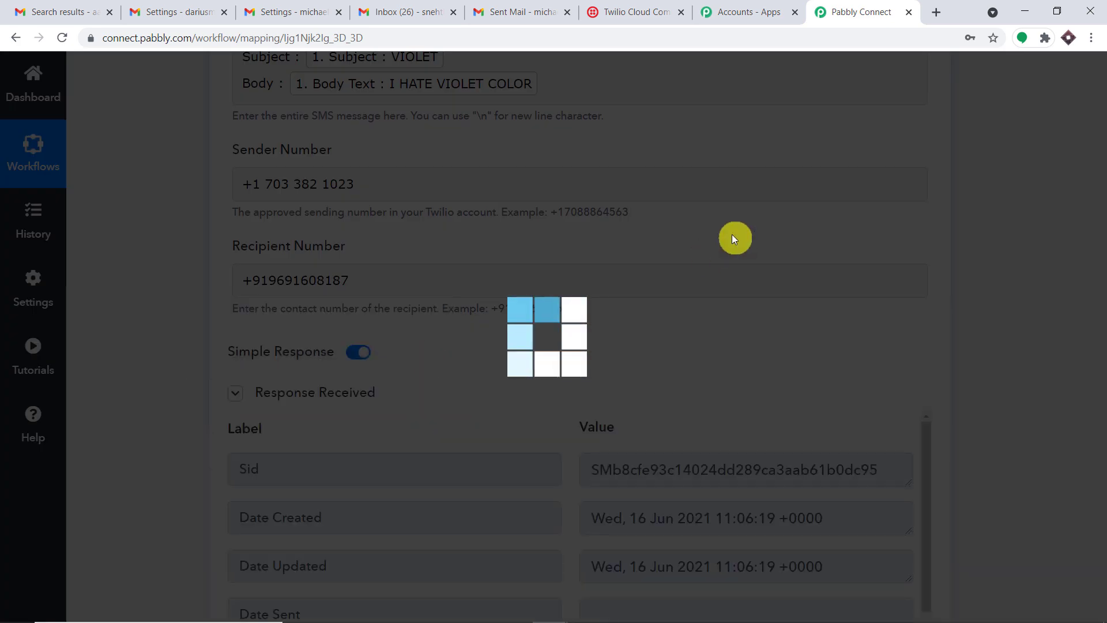
pyautogui.scroll(-2, 696, 324)
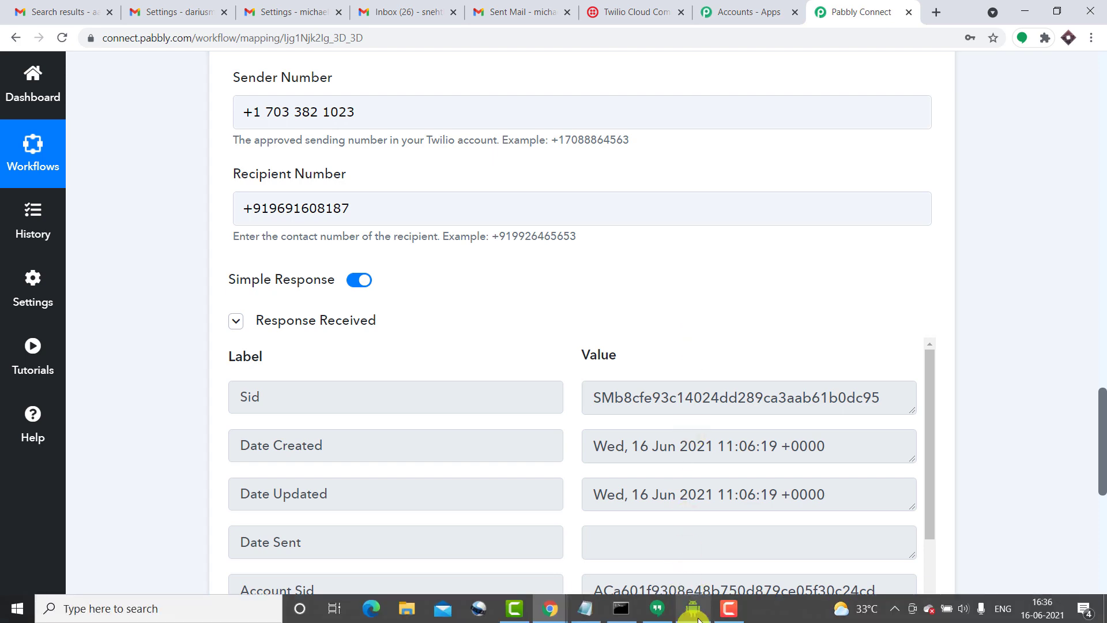
# Step: Switch to the mirrored Android phone and check the latest SMS against the mapped sender, subject and body, then close the phone window
pyautogui.click(700, 613)
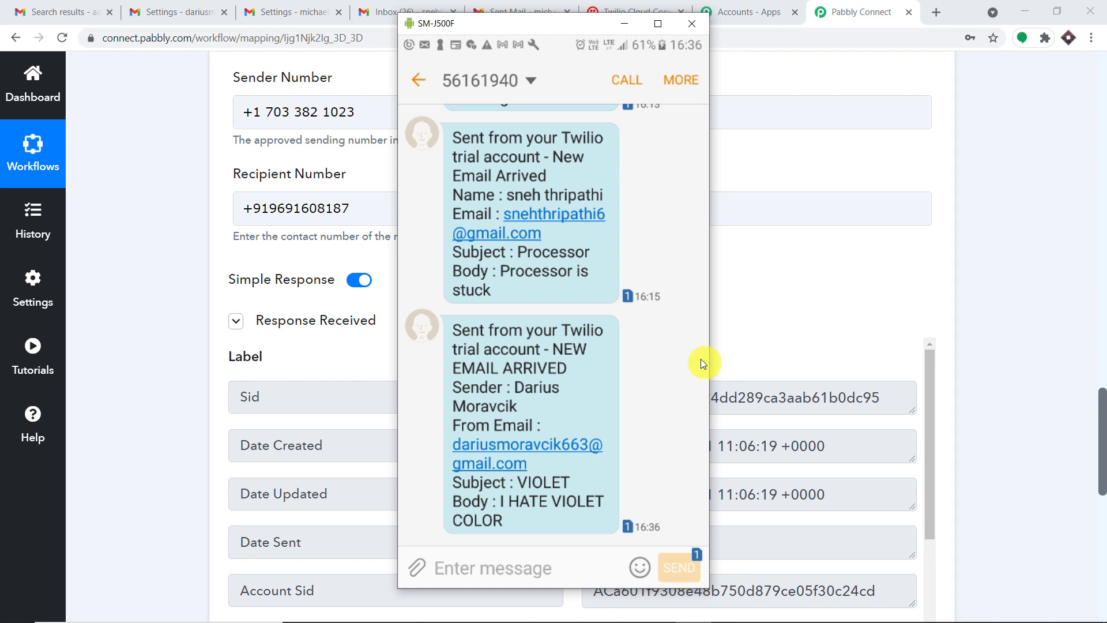
pyautogui.moveTo(708, 360); pyautogui.dragTo(859, 359)
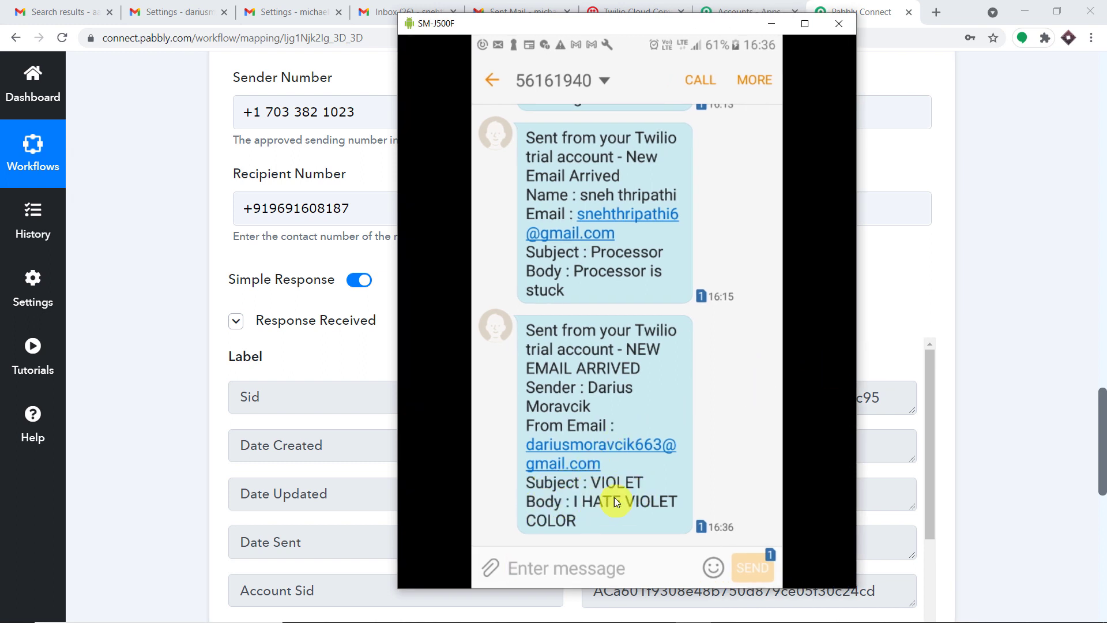
pyautogui.moveTo(857, 388); pyautogui.dragTo(710, 395)
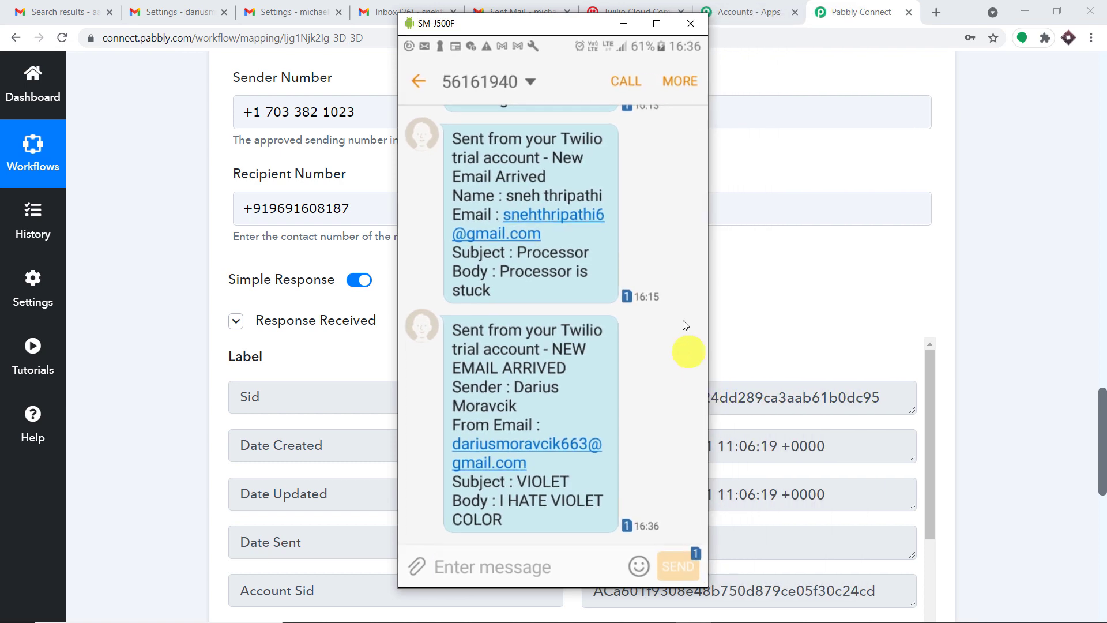
pyautogui.click(690, 29)
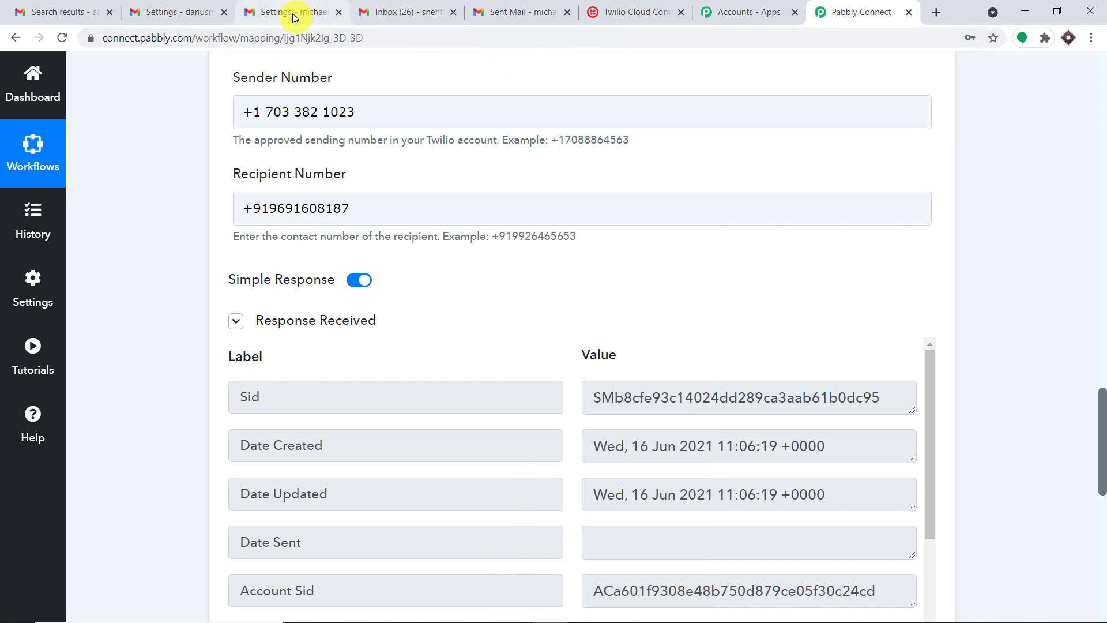
# Step: Switch to the Gmail inbox of another test account and start a new email addressed to the monitored account's address
pyautogui.click(403, 5)
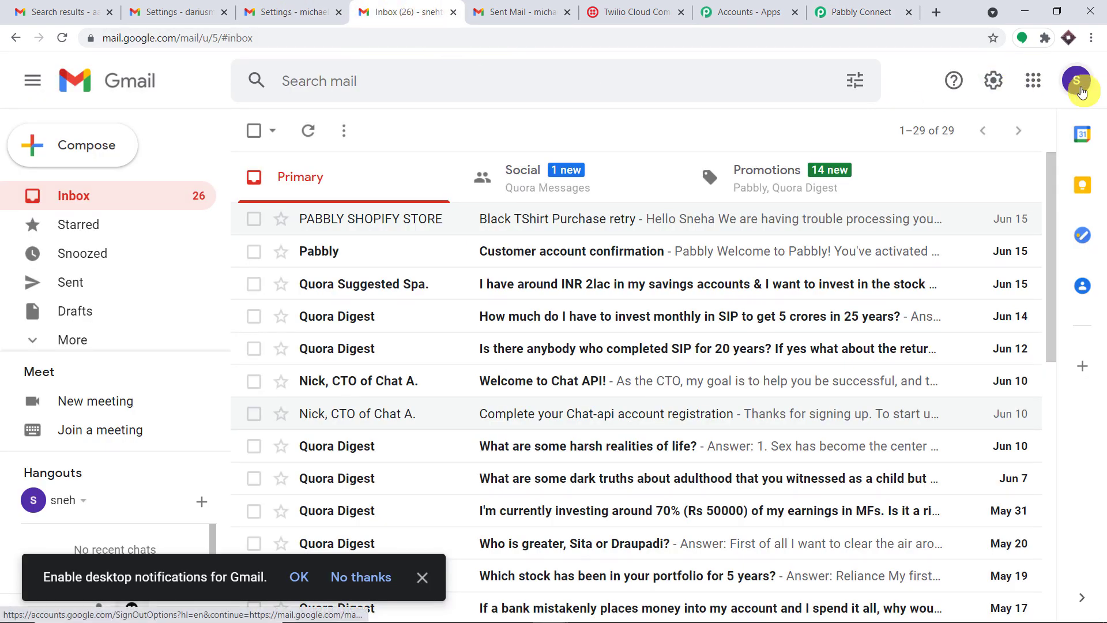
pyautogui.click(1077, 80)
pyautogui.click(29, 143)
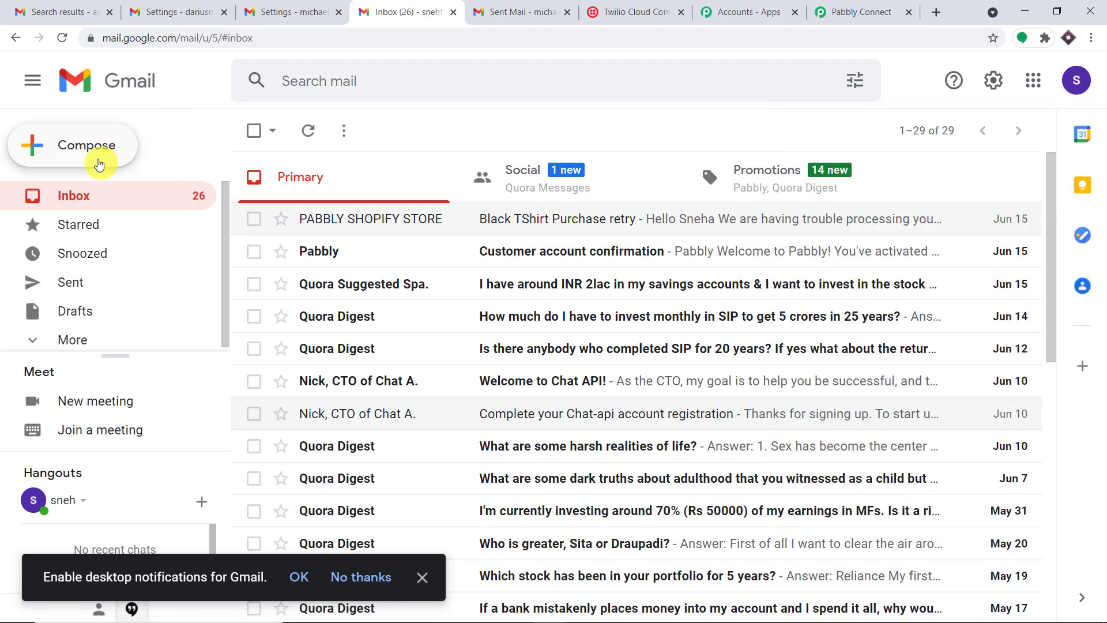
pyautogui.write('a')
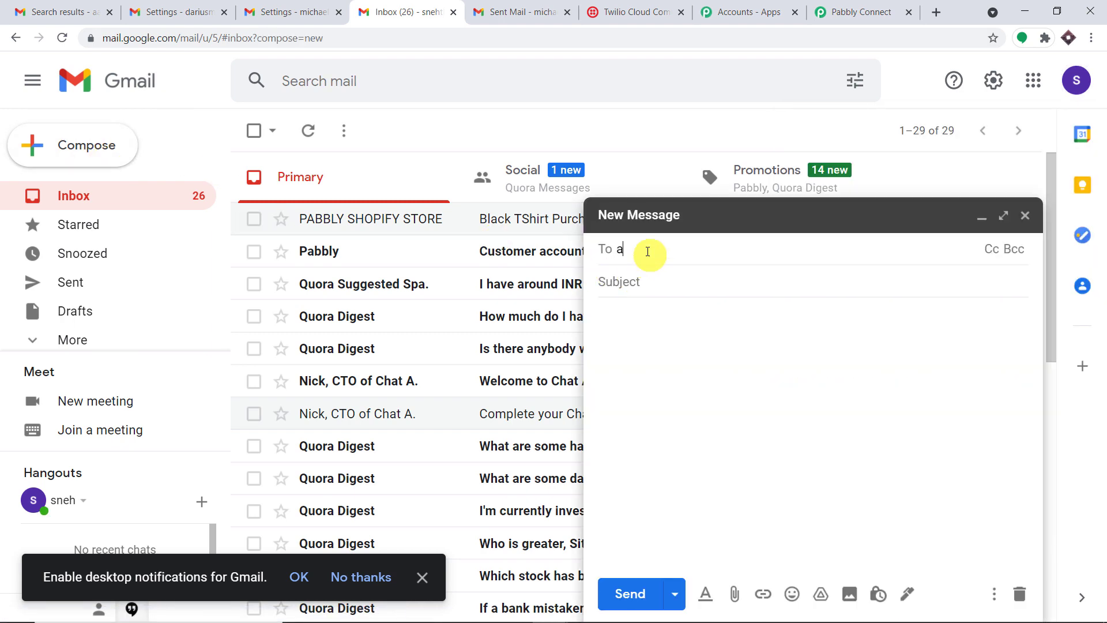
pyautogui.write('a')
pyautogui.click(687, 291)
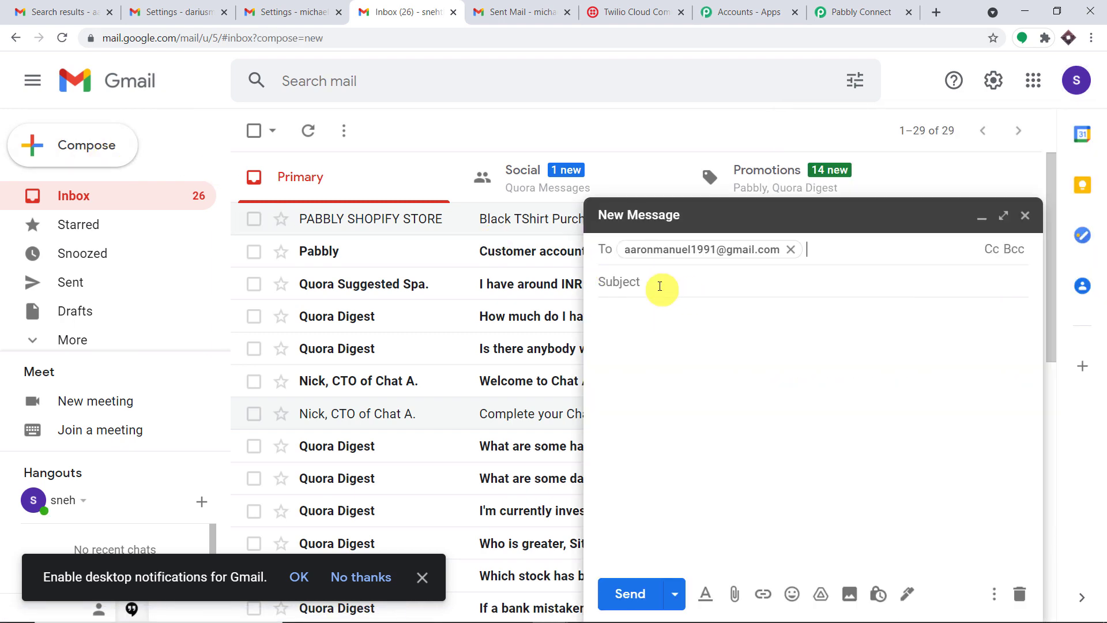
# Step: Give the email the subject "YELLOW" and the body "YELLOW YELLOW DIRTY FELLOW", and send it
pyautogui.click(660, 286)
pyautogui.write('T')
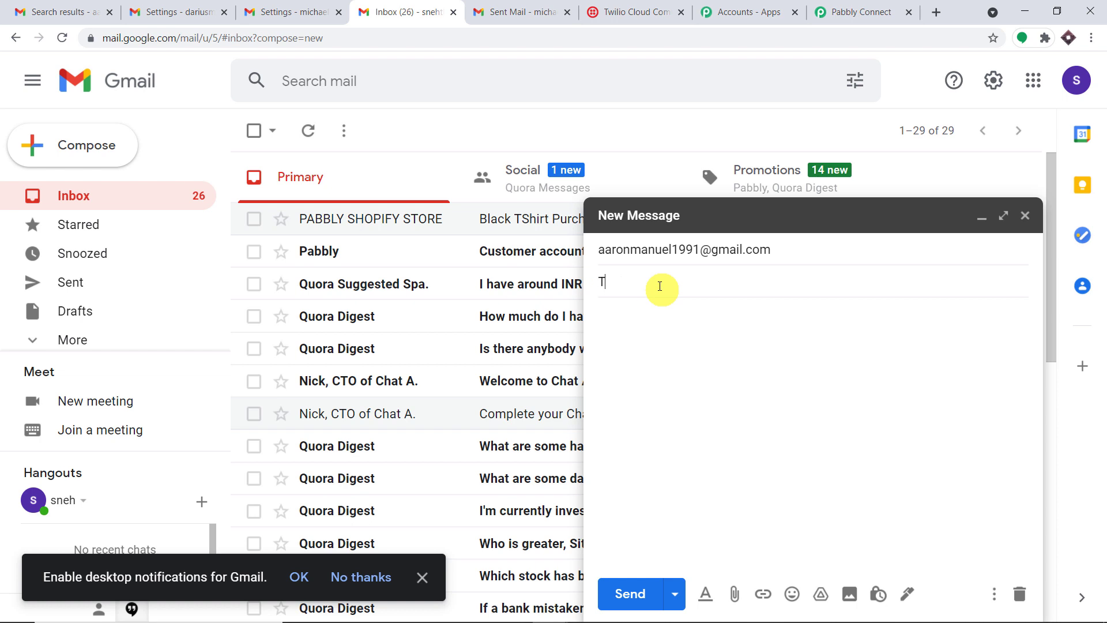
pyautogui.press('BackSpace')
pyautogui.write('YELLOW')
pyautogui.click(648, 317)
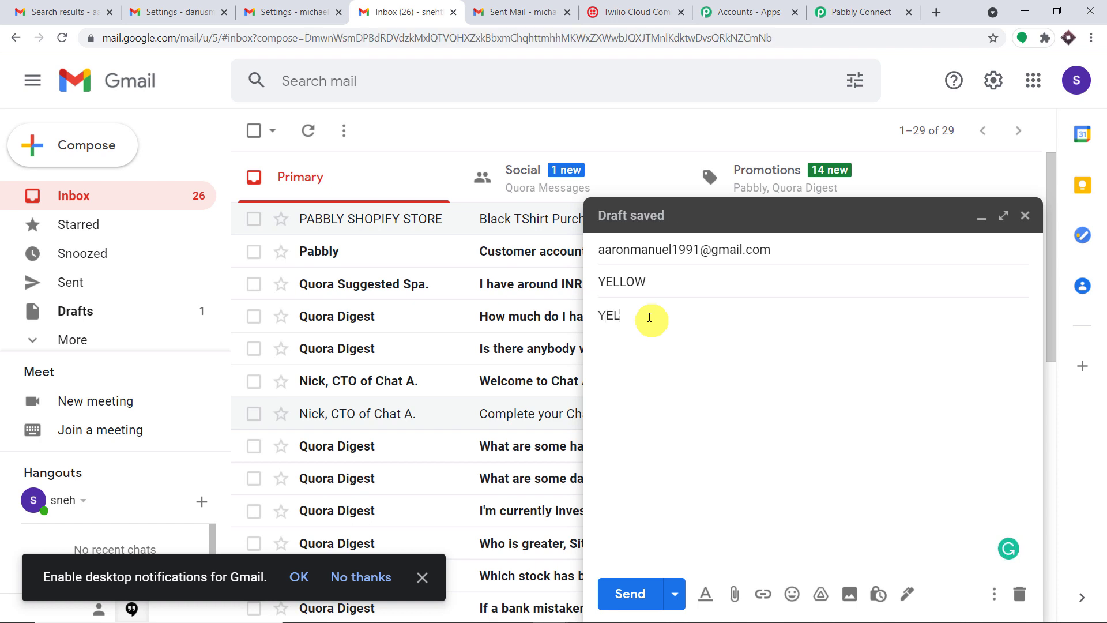
pyautogui.write('YELO')
pyautogui.press('BackSpace')
pyautogui.write('LOWYE')
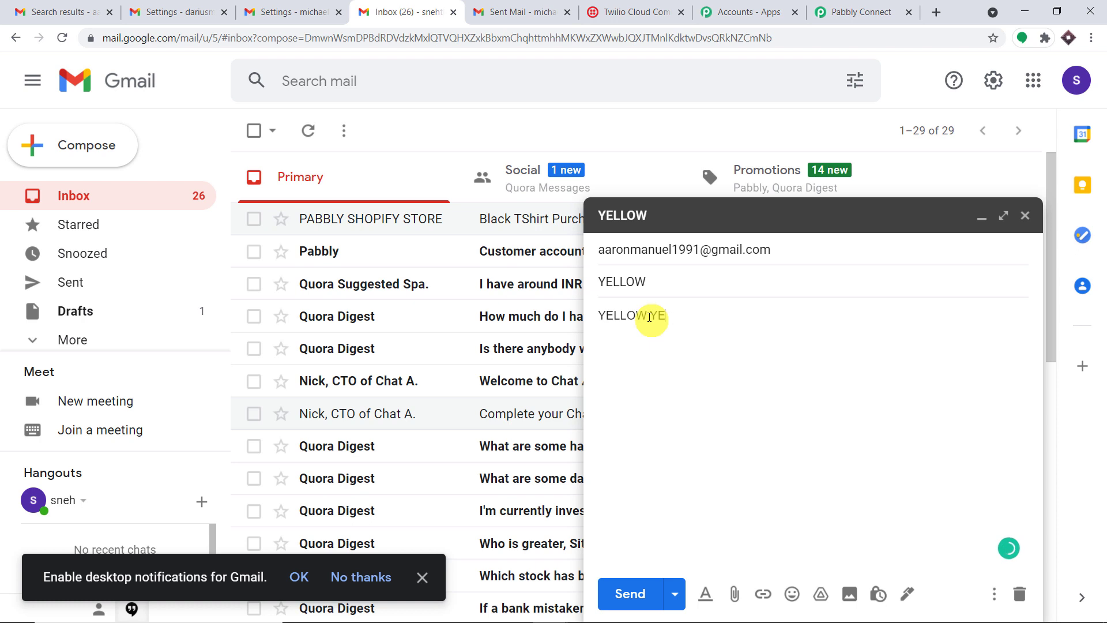
pyautogui.write('WLLOW DIRTY FELLOW')
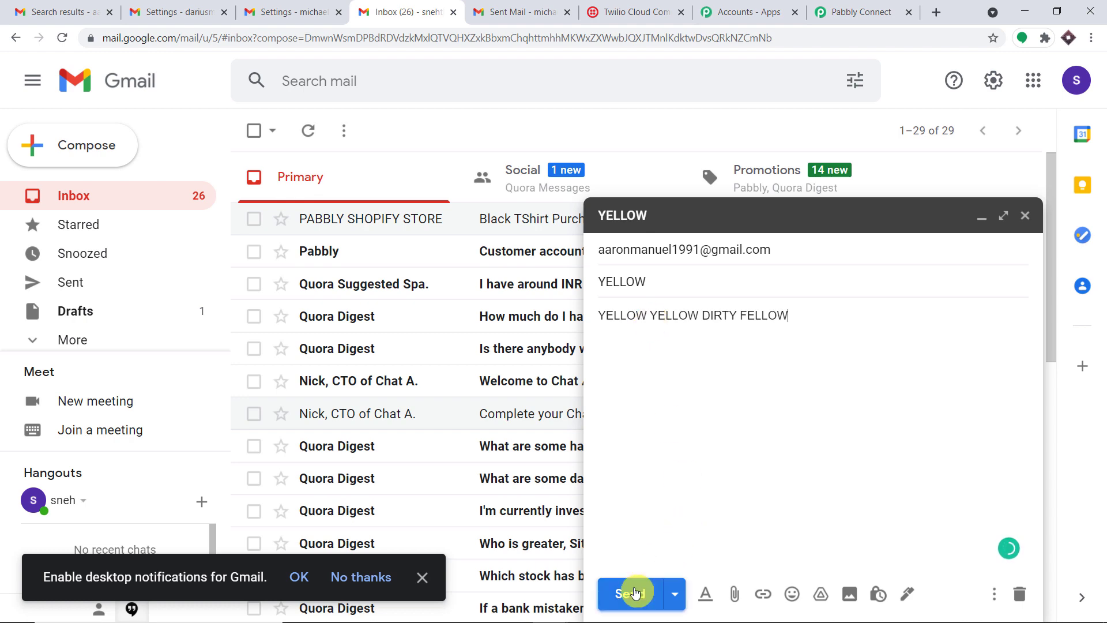
pyautogui.click(634, 594)
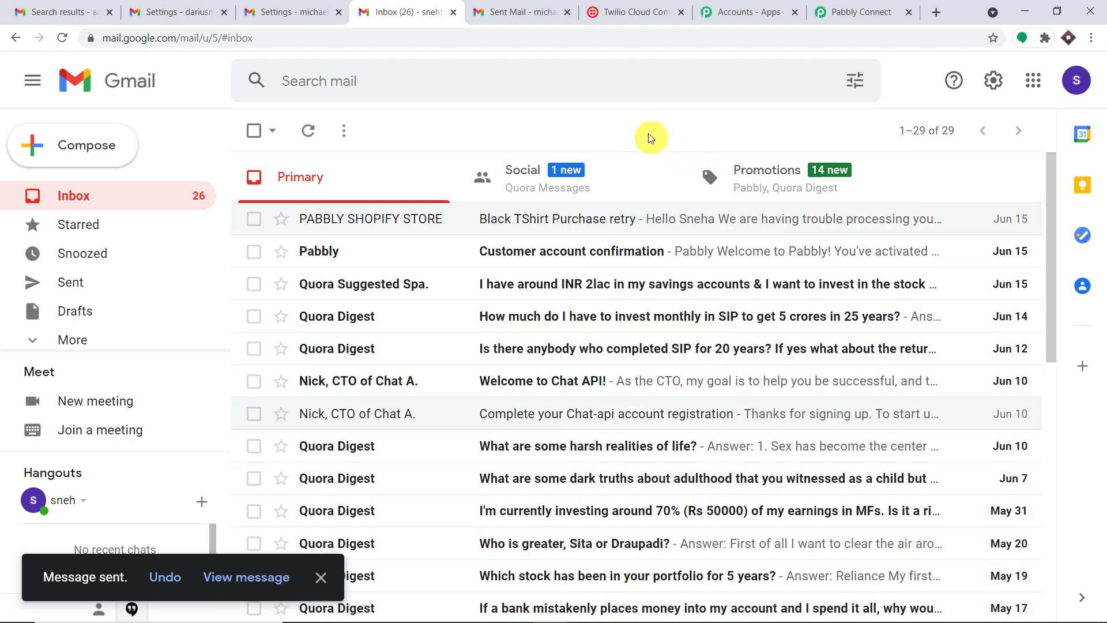
# Step: View the sending Google account's details and compare them with the newest SMS on the mirrored Android phone
pyautogui.click(1076, 80)
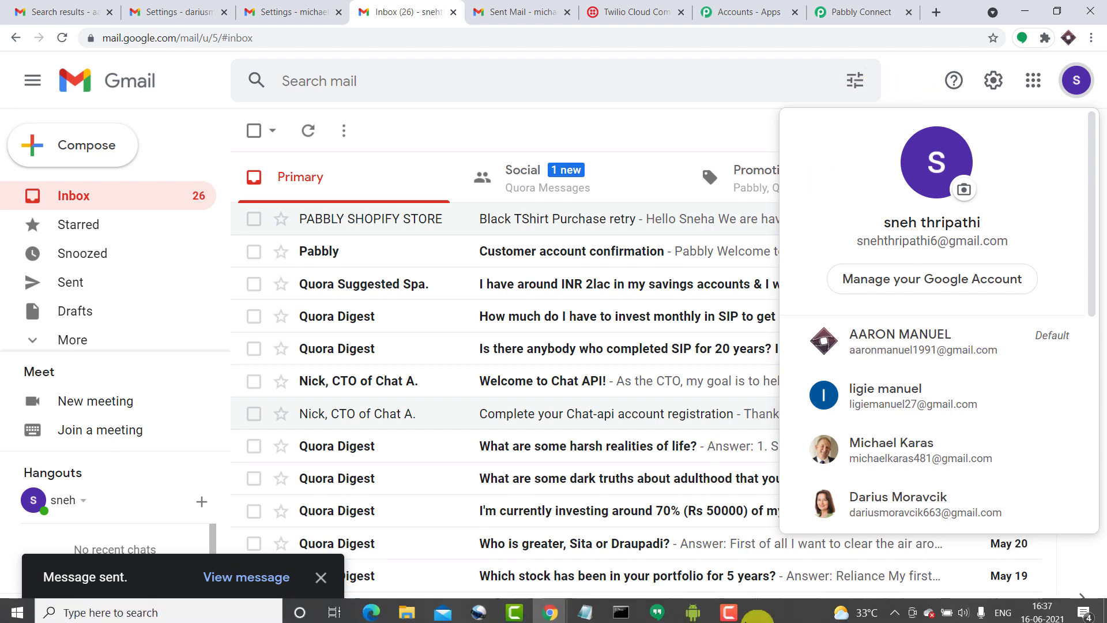
pyautogui.click(693, 608)
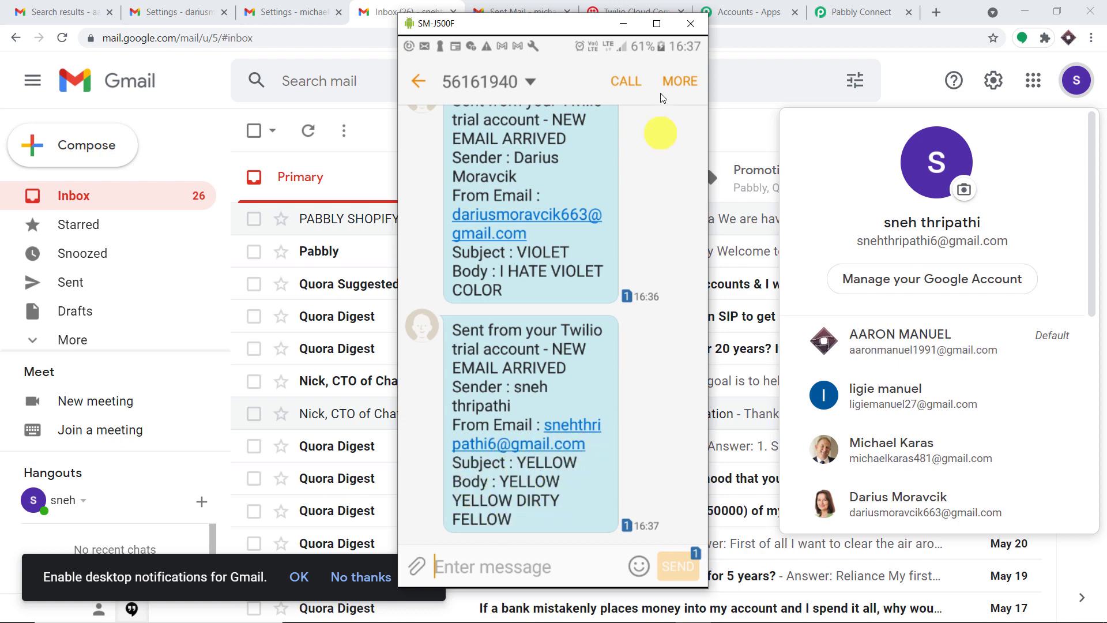
pyautogui.click(623, 24)
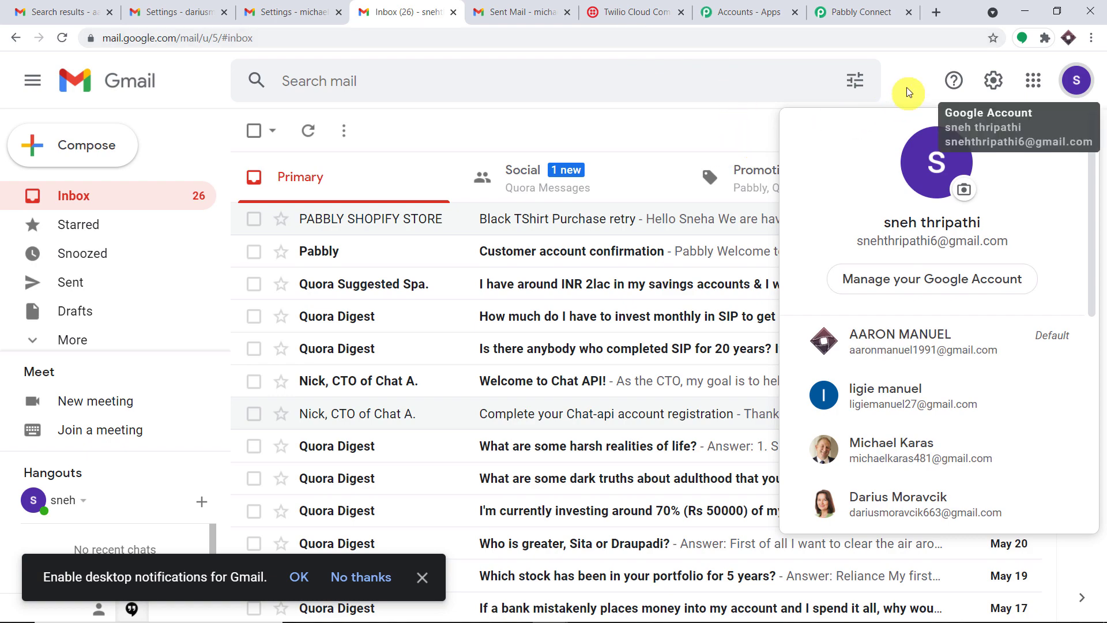
# Step: Switch back to the Pabbly Connect workflow and collapse its trigger and Twilio action steps, dismissing the browser's offer to save the password
pyautogui.click(854, 11)
pyautogui.click(1100, 240)
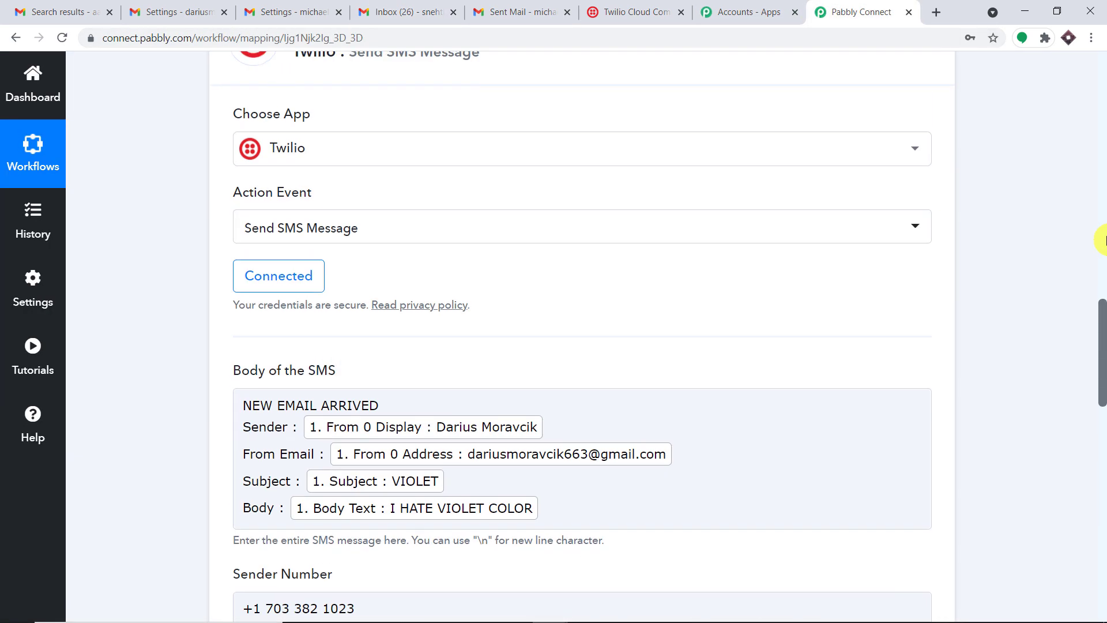
pyautogui.moveTo(1100, 240); pyautogui.dragTo(1100, 111)
pyautogui.click(645, 183)
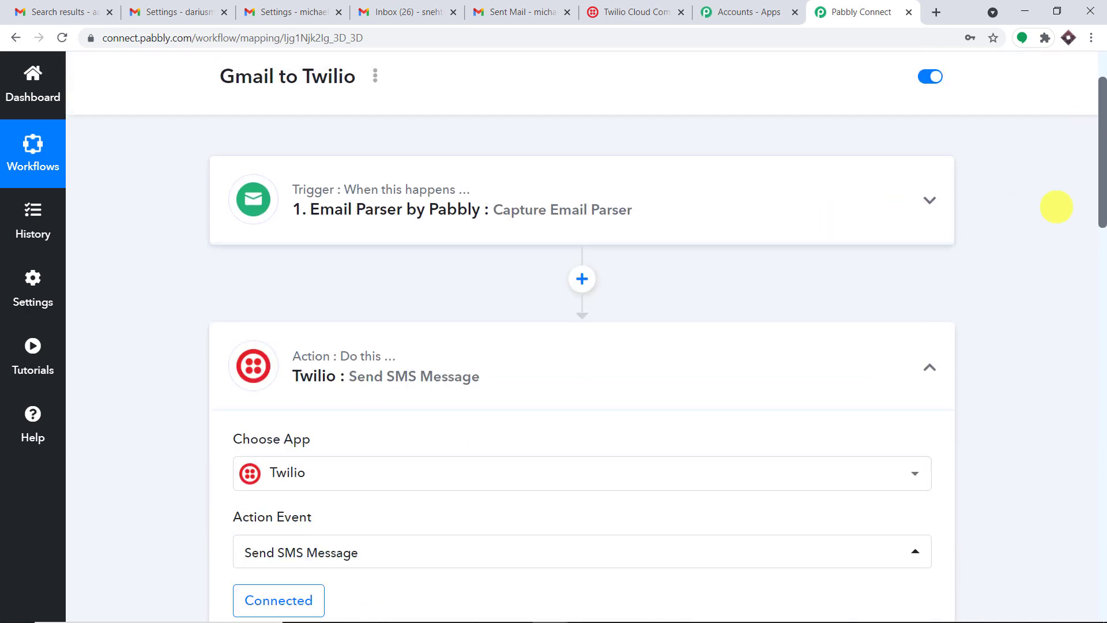
pyautogui.click(575, 366)
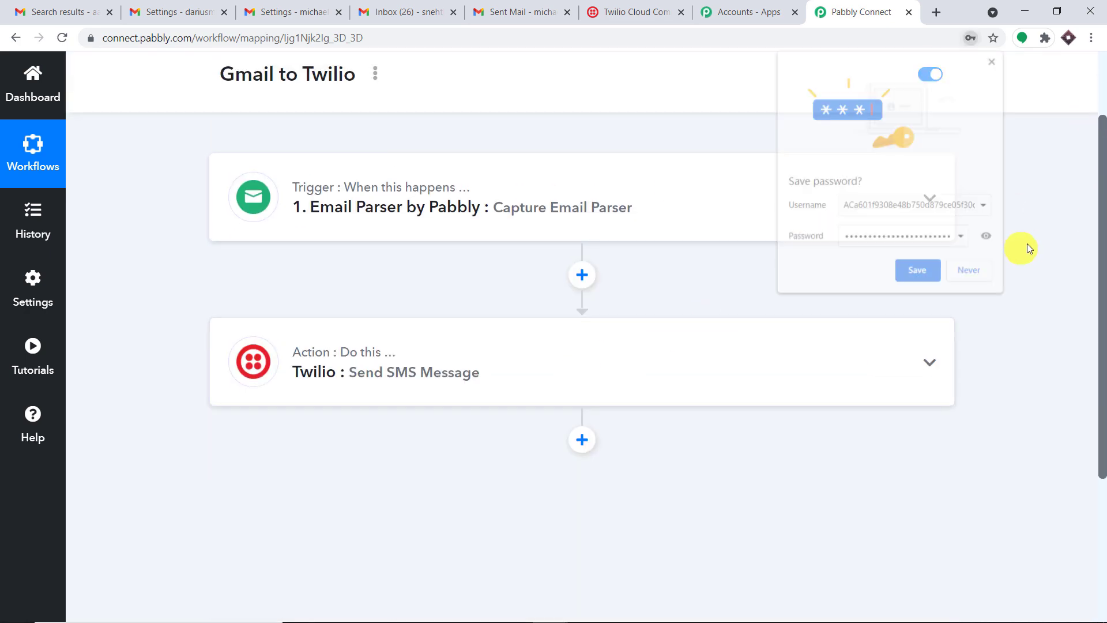
pyautogui.click(995, 60)
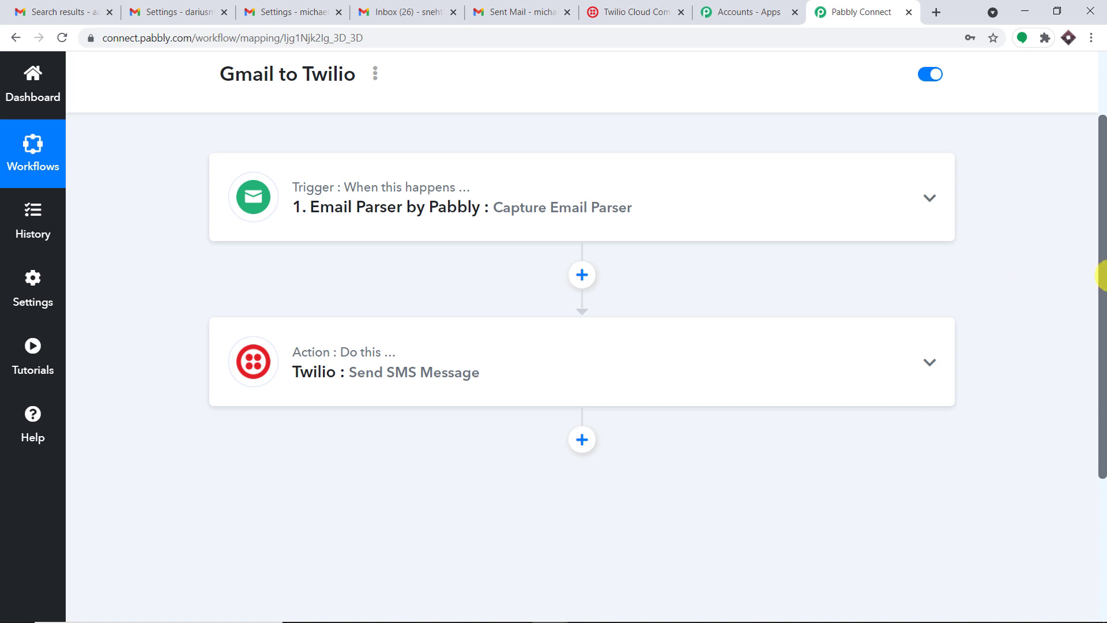
pyautogui.moveTo(1102, 275); pyautogui.dragTo(1102, 340)
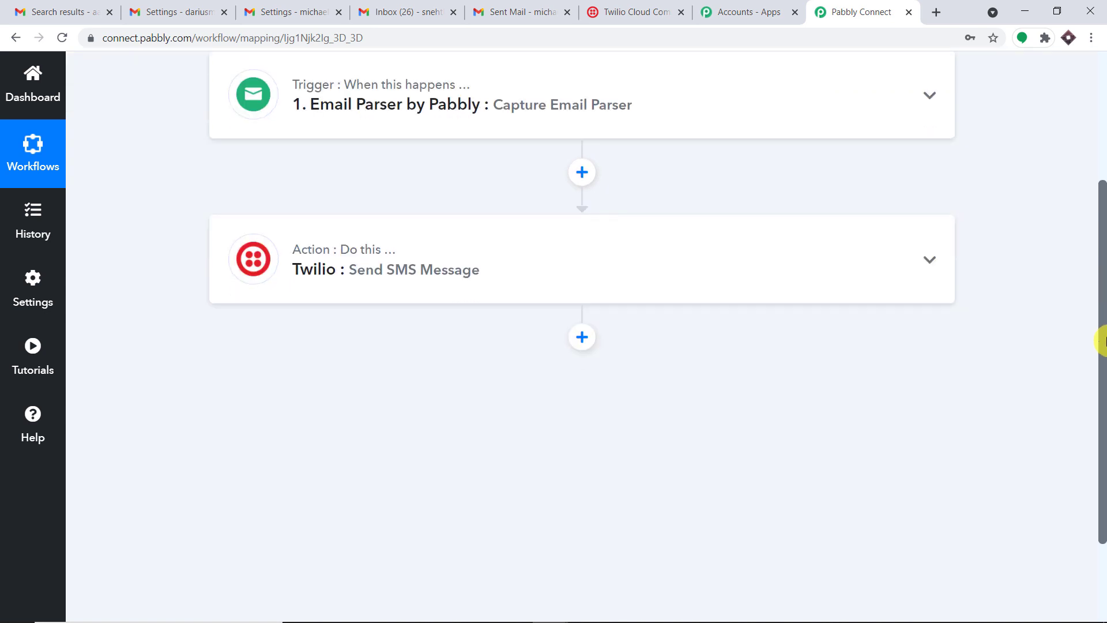